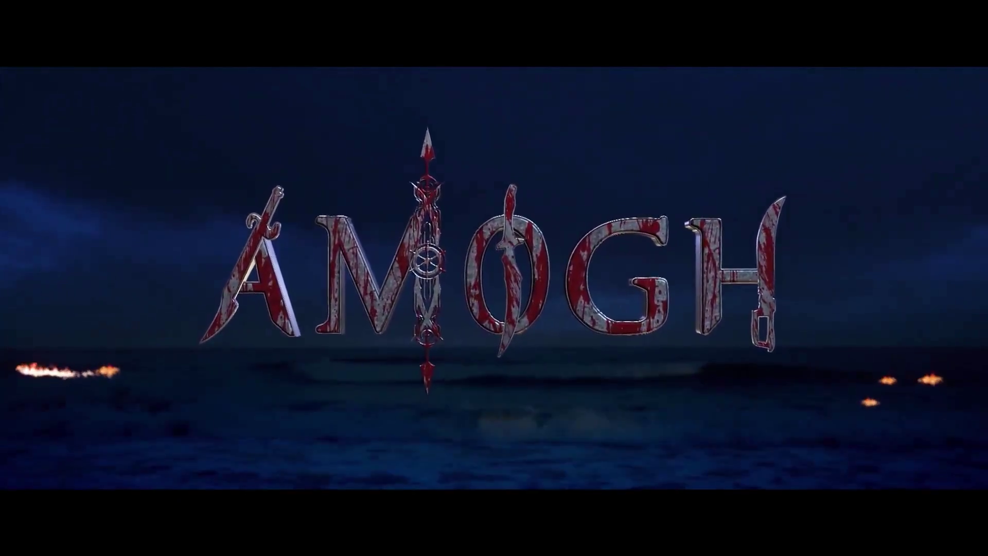
- Create a composition named Tutorial at 1920 by 1080 pixels
{"action": "left_click", "coordinate": [32, 389]}
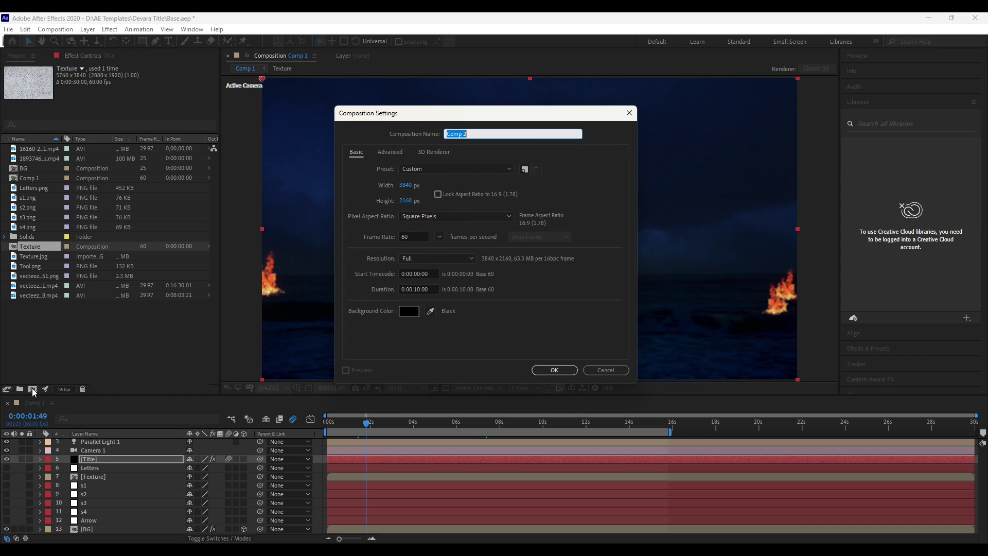
{"action": "left_click", "coordinate": [407, 185]}
{"action": "type", "text": "1920"}
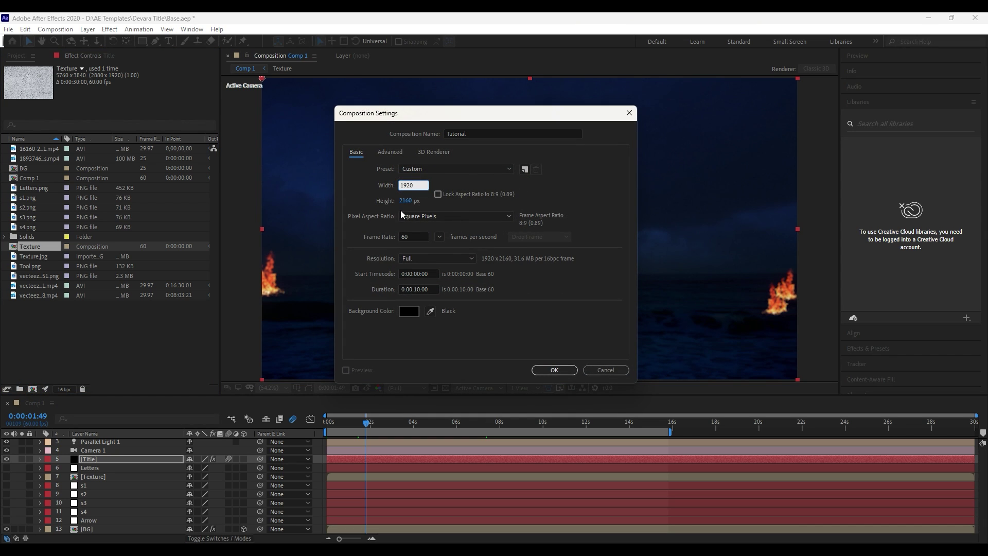
{"action": "key", "text": "Tab"}
{"action": "type", "text": "1080"}
{"action": "key", "text": "Return"}
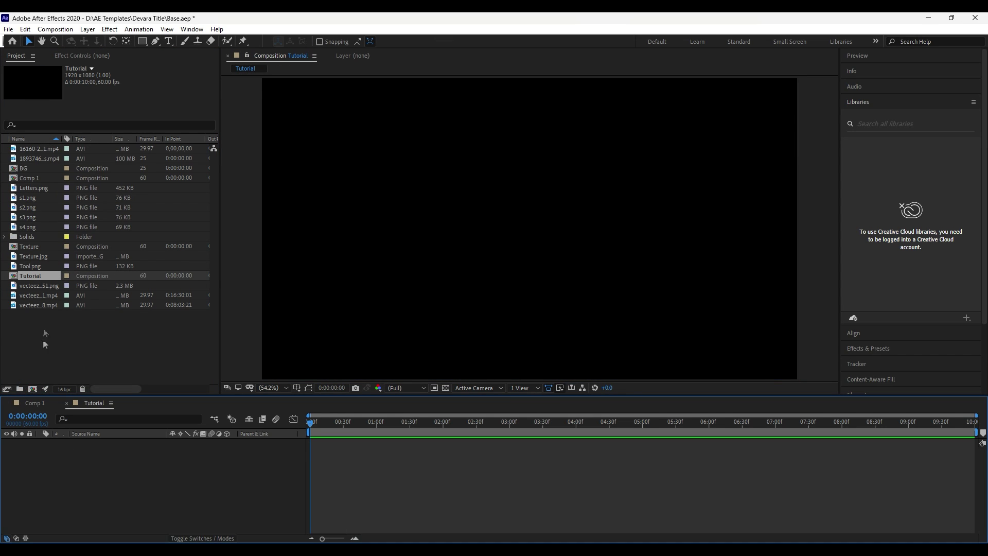
- Place Letters.png in the Tutorial composition and auto-trace it into a mask layer with the default settings
{"action": "left_click", "coordinate": [35, 189]}
{"action": "left_click_drag", "start_coordinate": [108, 512], "coordinate": [211, 442]}
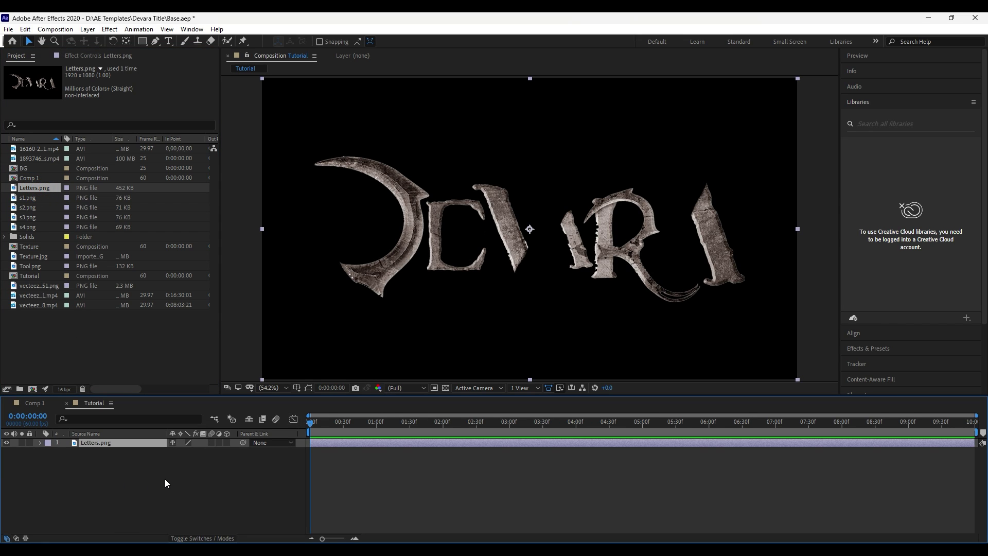
{"action": "left_click", "coordinate": [87, 28]}
{"action": "left_click", "coordinate": [126, 364]}
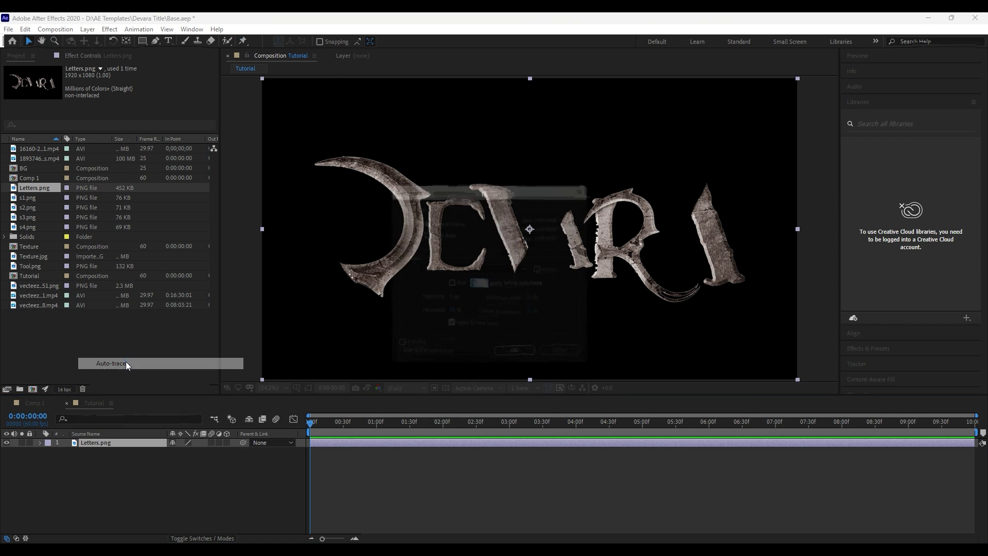
{"action": "left_click", "coordinate": [515, 361]}
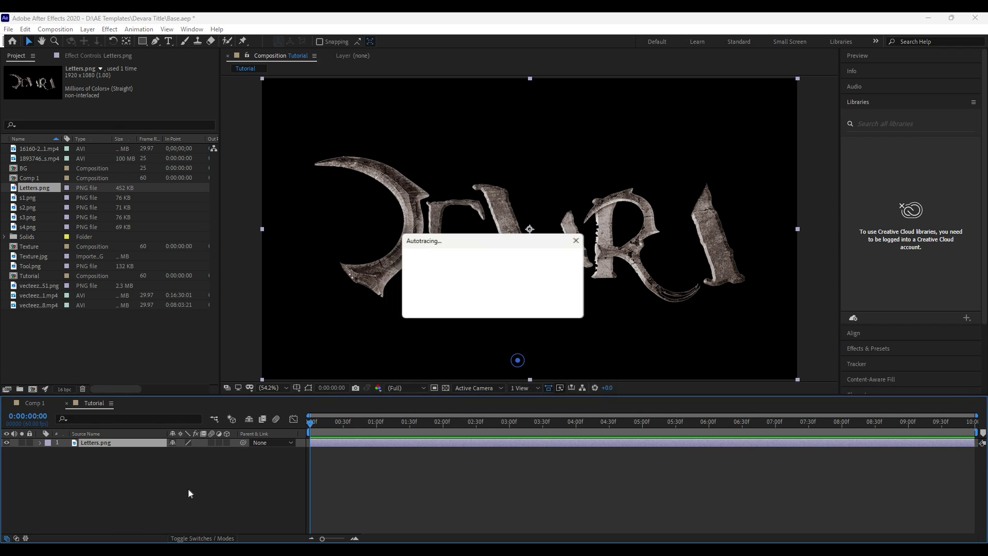
{"action": "left_click", "coordinate": [111, 444]}
- Add a black 1920 by 1080 solid named Element above the traced letters layer
{"action": "right_click", "coordinate": [128, 486]}
{"action": "mouse_move", "coordinate": [165, 372]}
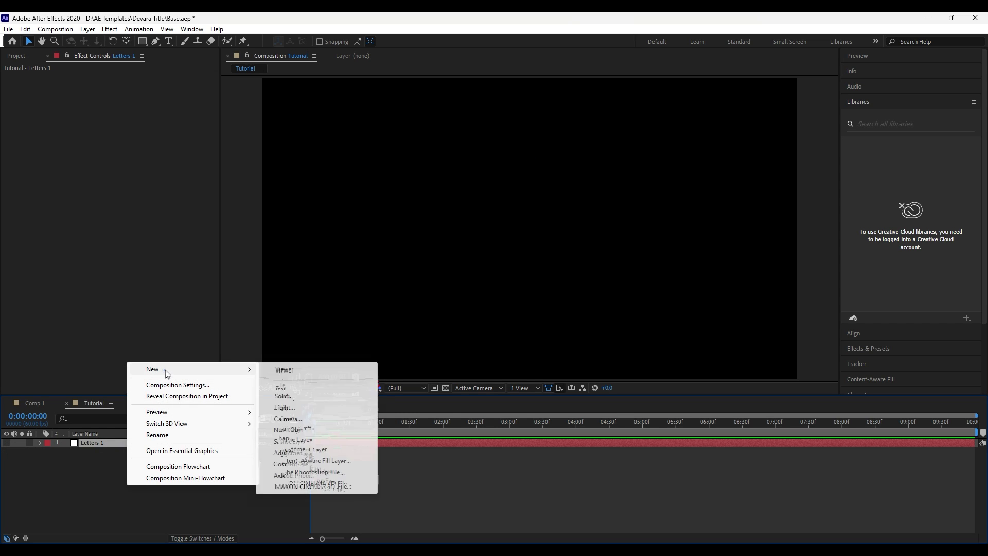
{"action": "left_click", "coordinate": [298, 393]}
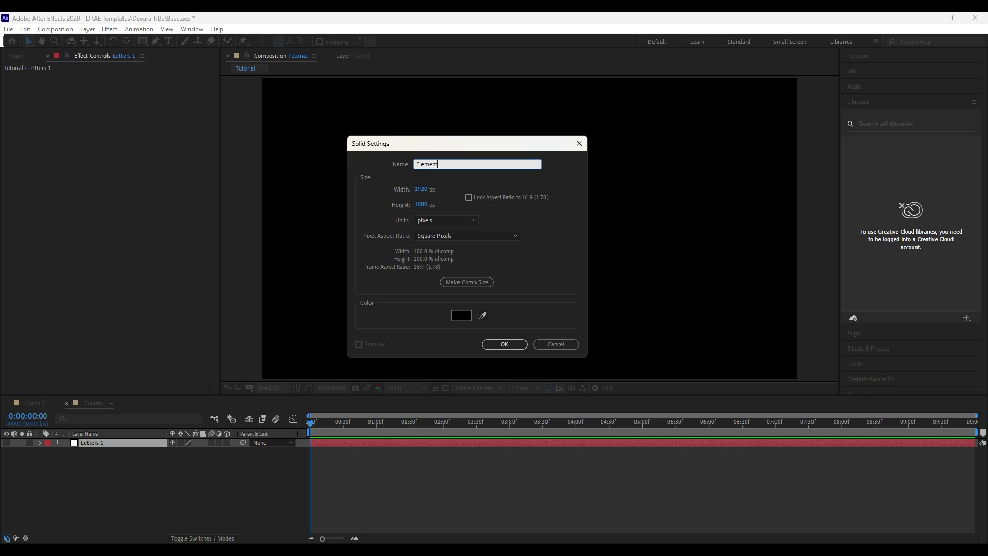
{"action": "type", "text": "Element"}
{"action": "left_click", "coordinate": [505, 344]}
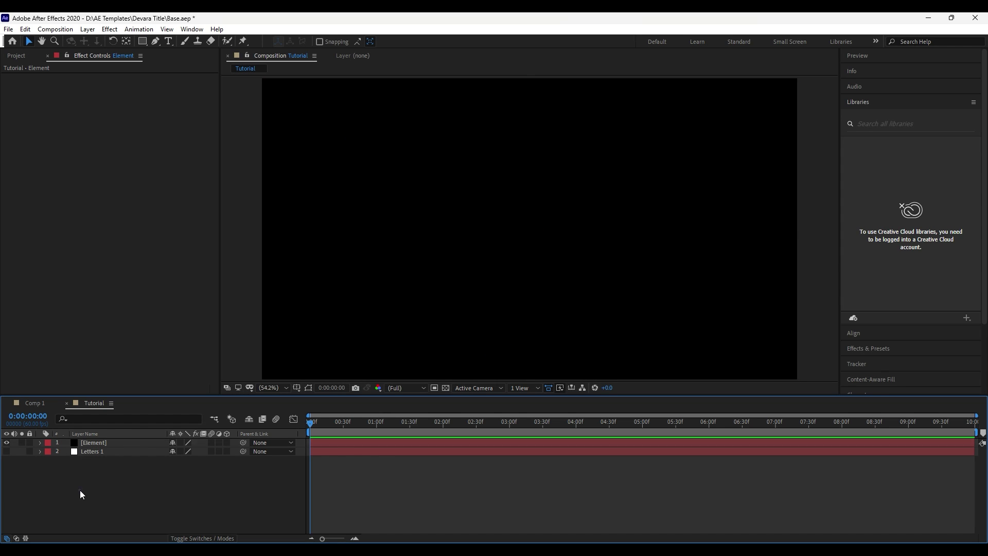
- Apply the Element effect to the Element solid
{"action": "left_click", "coordinate": [108, 442]}
{"action": "key", "text": "ctrl+space"}
{"action": "type", "text": "elem"}
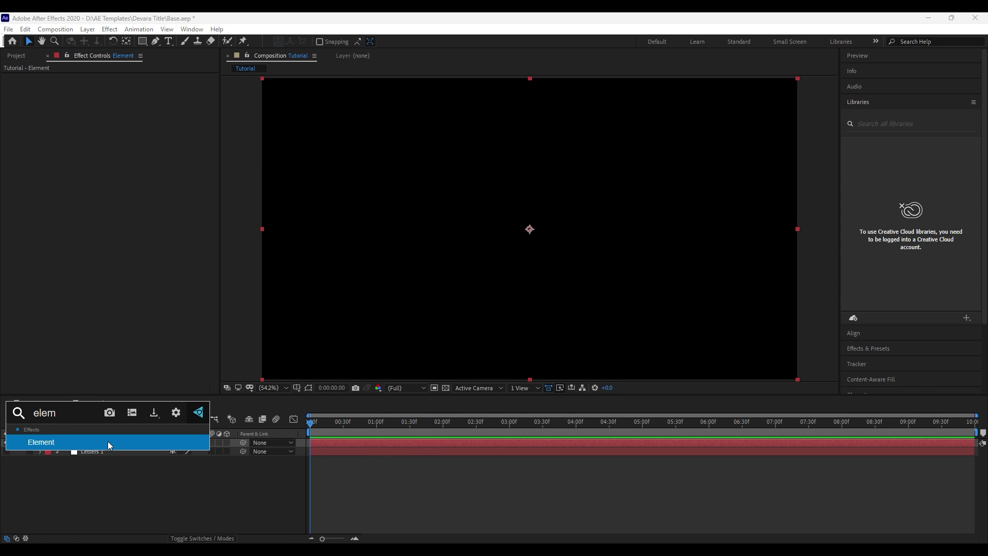
{"action": "key", "text": "Return"}
- Assign the Letters 1 layer as Path Layer 1 in Element's custom text and masks
{"action": "left_click", "coordinate": [14, 173]}
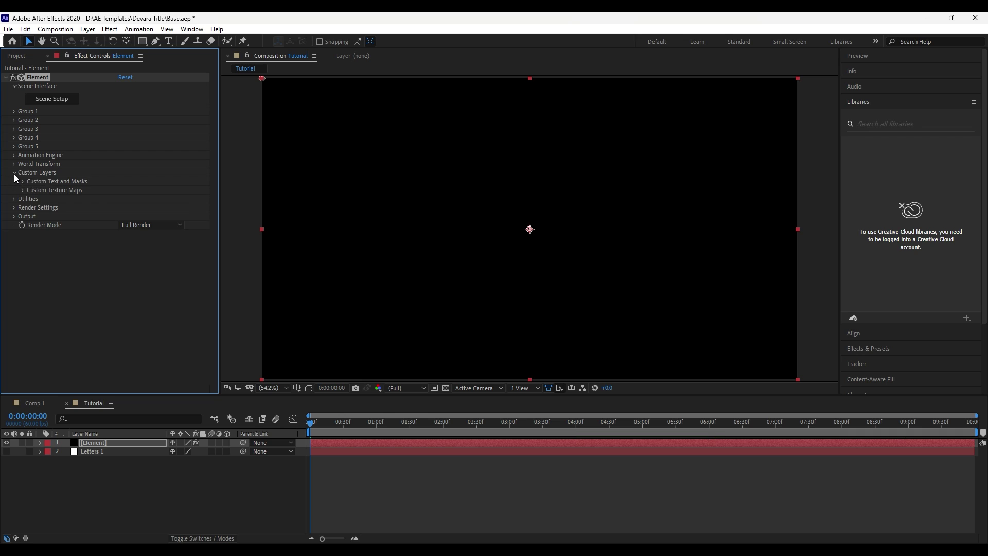
{"action": "left_click", "coordinate": [23, 182]}
{"action": "left_click", "coordinate": [139, 190]}
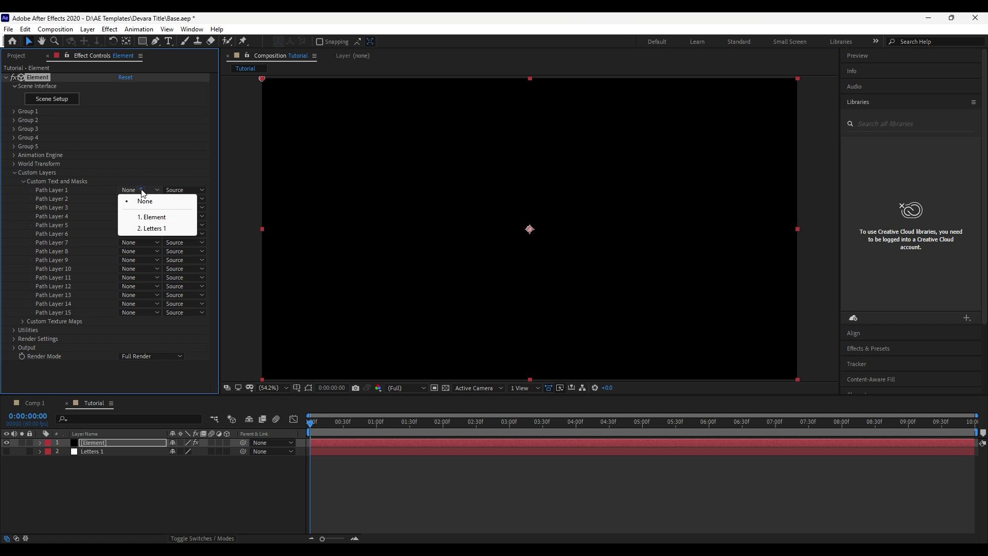
{"action": "left_click", "coordinate": [150, 225]}
{"action": "left_click", "coordinate": [14, 172]}
- Open the Texture composition and preview its Texture.jpg layer in solo
{"action": "left_click", "coordinate": [25, 55]}
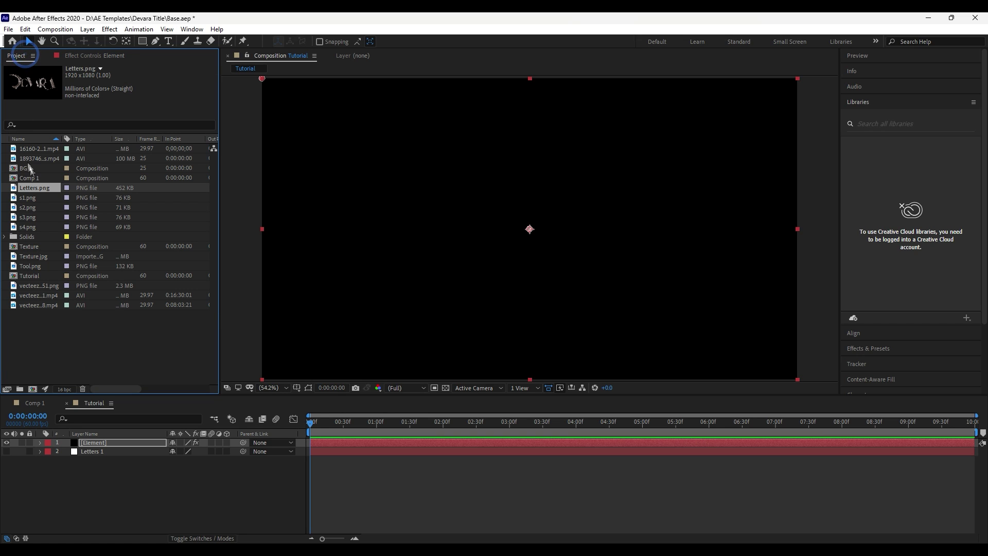
{"action": "double_click", "coordinate": [38, 245]}
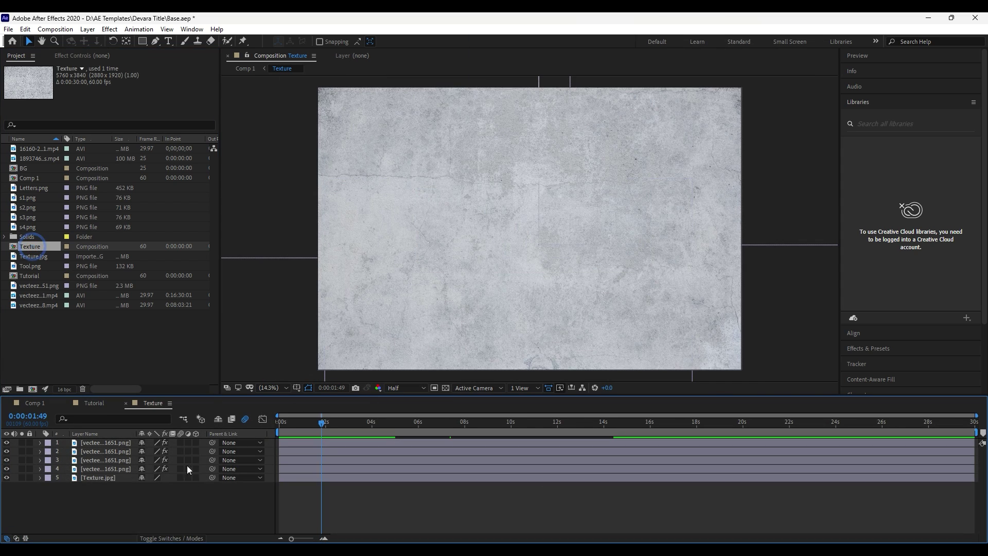
{"action": "left_click", "coordinate": [103, 478]}
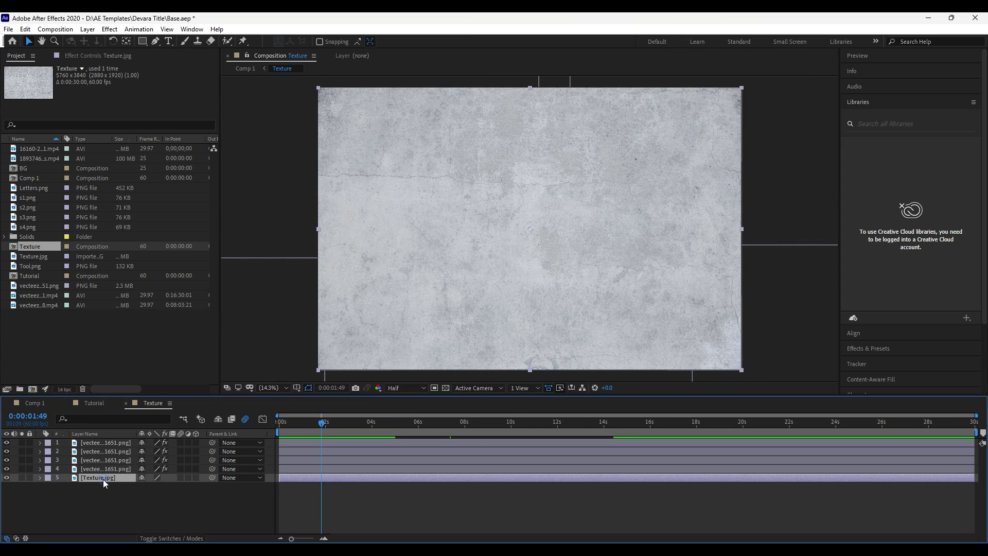
{"action": "left_click", "coordinate": [22, 477]}
{"action": "key", "text": "space"}
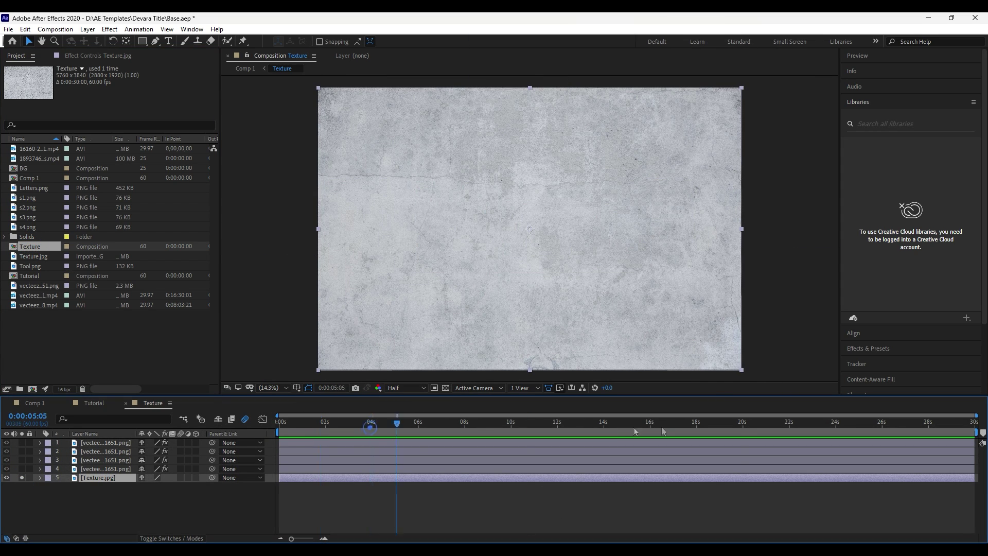
- Solo the four blood splatter layers instead of Texture.jpg and scrub through their animation
{"action": "left_click", "coordinate": [22, 477]}
{"action": "left_click_drag", "start_coordinate": [22, 469], "coordinate": [22, 449]}
{"action": "left_click_drag", "start_coordinate": [461, 427], "coordinate": [400, 441]}
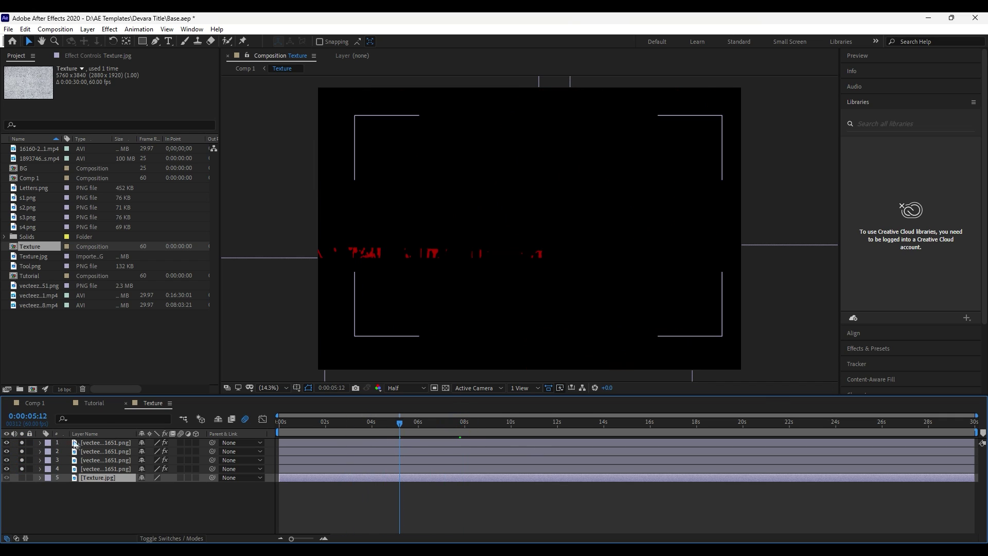
- Reveal the blood splatter layers' keyframes and examine the Linear Wipe settings and how the wipe plays over time
{"action": "left_click", "coordinate": [77, 443]}
{"action": "left_click", "coordinate": [104, 471], "text": "shift"}
{"action": "key", "text": "u"}
{"action": "left_click", "coordinate": [85, 458]}
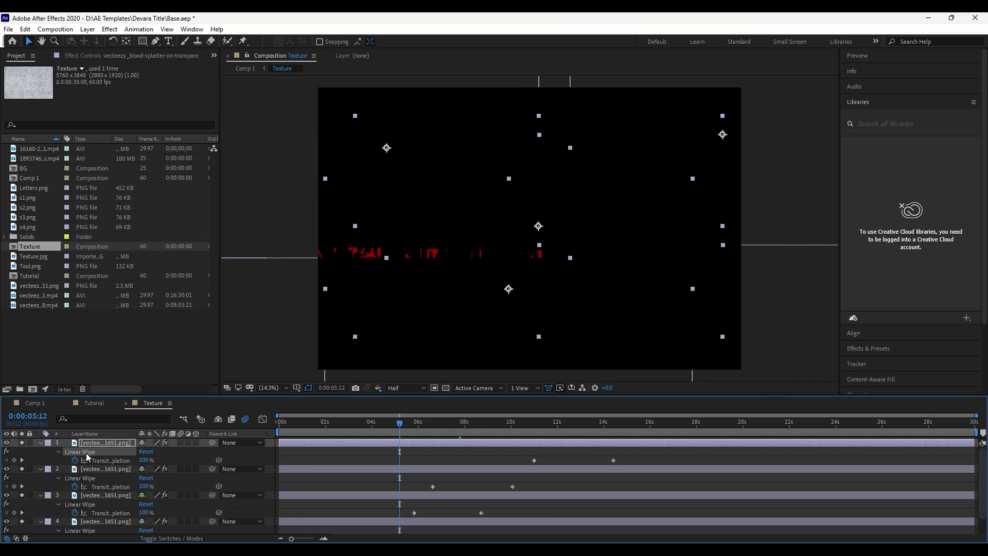
{"action": "key", "text": "F3"}
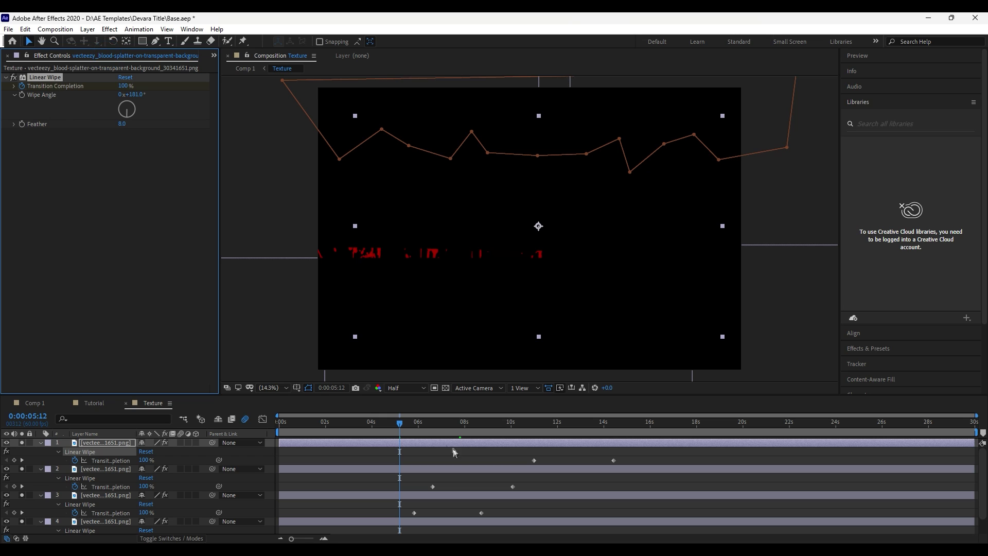
{"action": "left_click_drag", "start_coordinate": [419, 425], "coordinate": [548, 440]}
- Collapse the four blood splatter layers, turn off their solo switches and close the Texture composition
{"action": "left_click", "coordinate": [41, 442]}
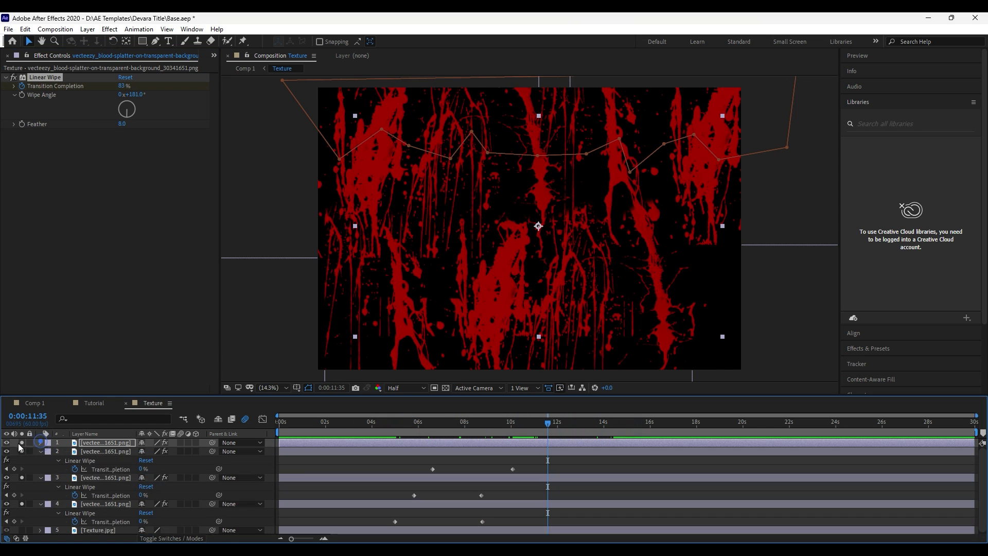
{"action": "left_click", "coordinate": [41, 451]}
{"action": "left_click", "coordinate": [40, 460]}
{"action": "left_click", "coordinate": [41, 469]}
{"action": "left_click", "coordinate": [22, 442]}
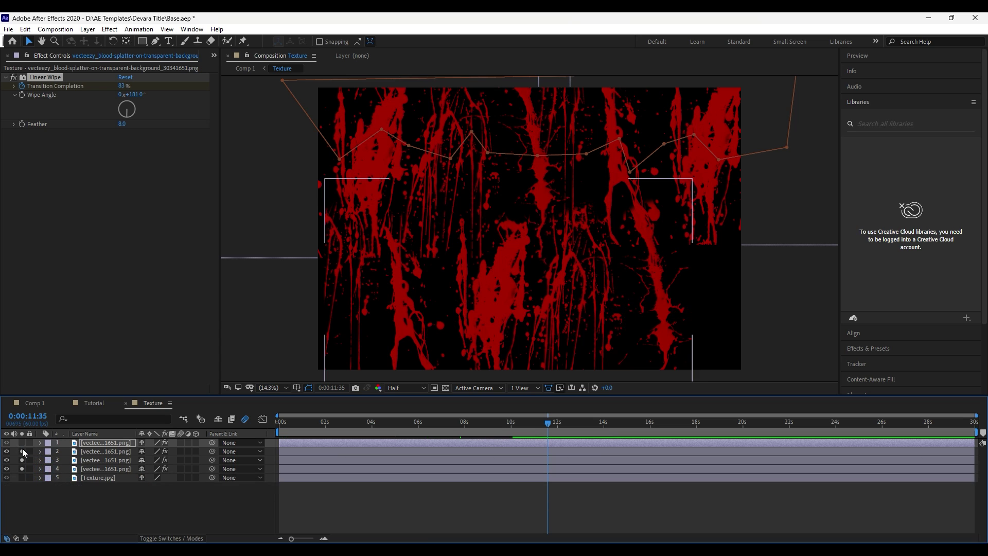
{"action": "left_click", "coordinate": [22, 451]}
{"action": "left_click", "coordinate": [24, 459]}
{"action": "left_click", "coordinate": [22, 468]}
{"action": "left_click", "coordinate": [125, 403]}
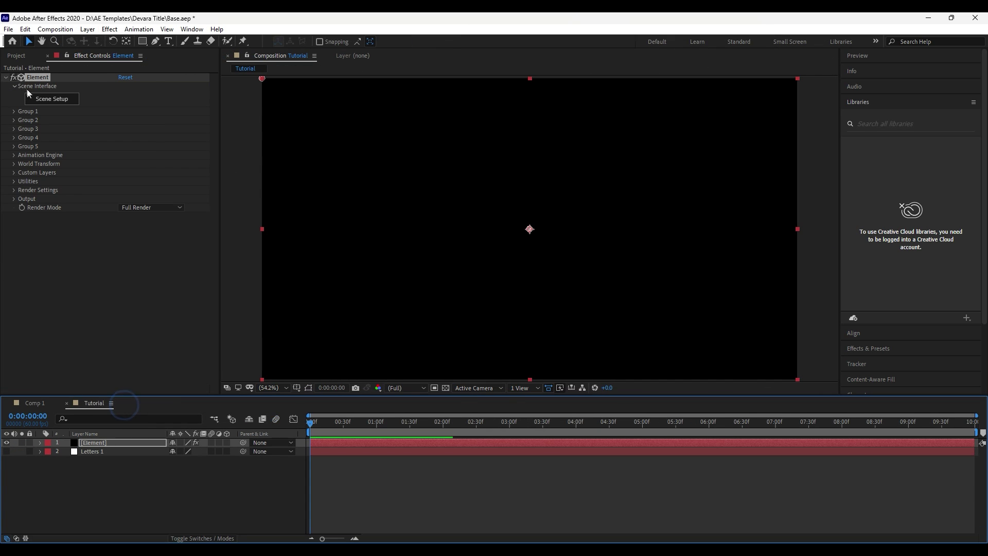
- Add the Texture composition as the lowest layer in Tutorial and hide it
{"action": "left_click", "coordinate": [16, 56]}
{"action": "left_click_drag", "start_coordinate": [36, 248], "coordinate": [129, 494]}
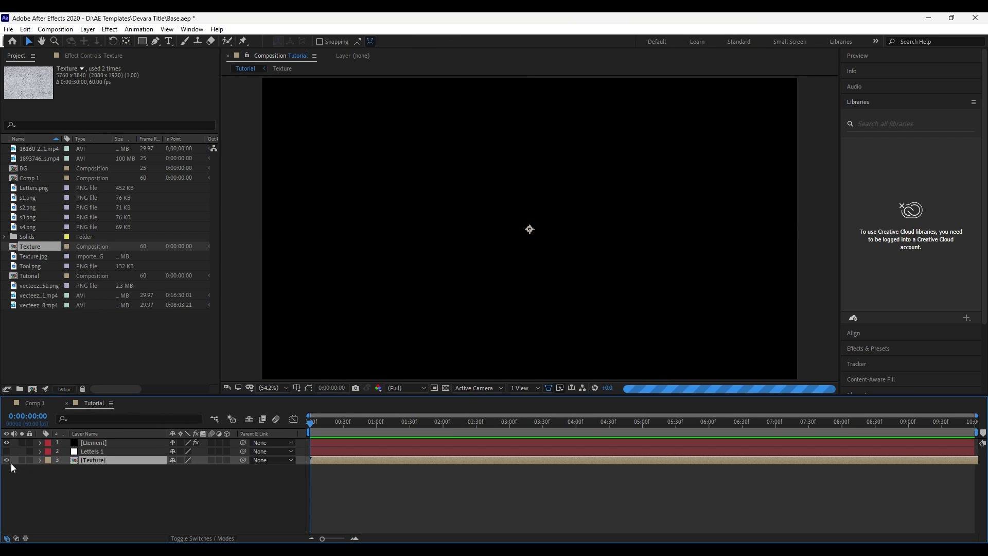
{"action": "left_click", "coordinate": [101, 436]}
- Assign the Texture layer as Layer 1 in the Element effect's custom texture maps
{"action": "left_click", "coordinate": [100, 444]}
{"action": "left_click", "coordinate": [99, 55]}
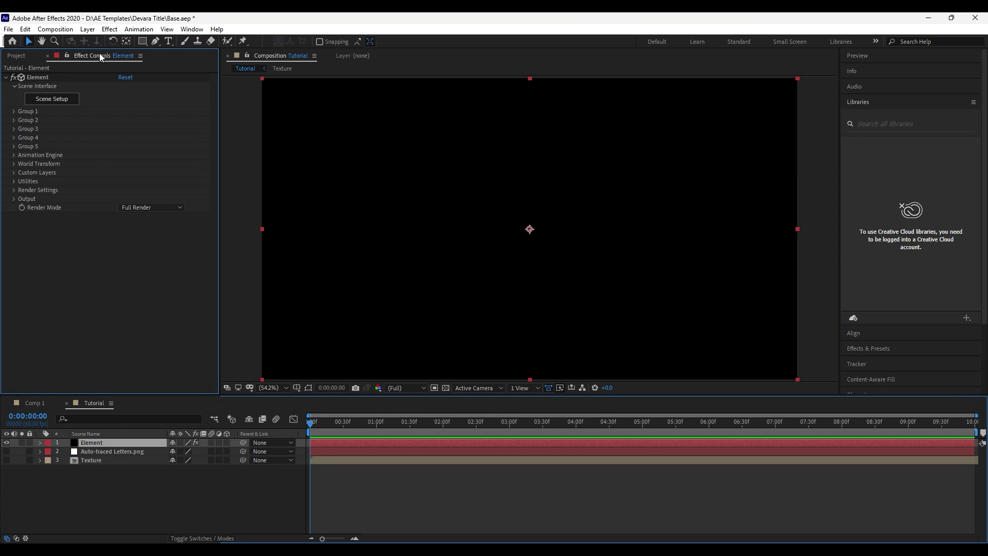
{"action": "left_click", "coordinate": [13, 173]}
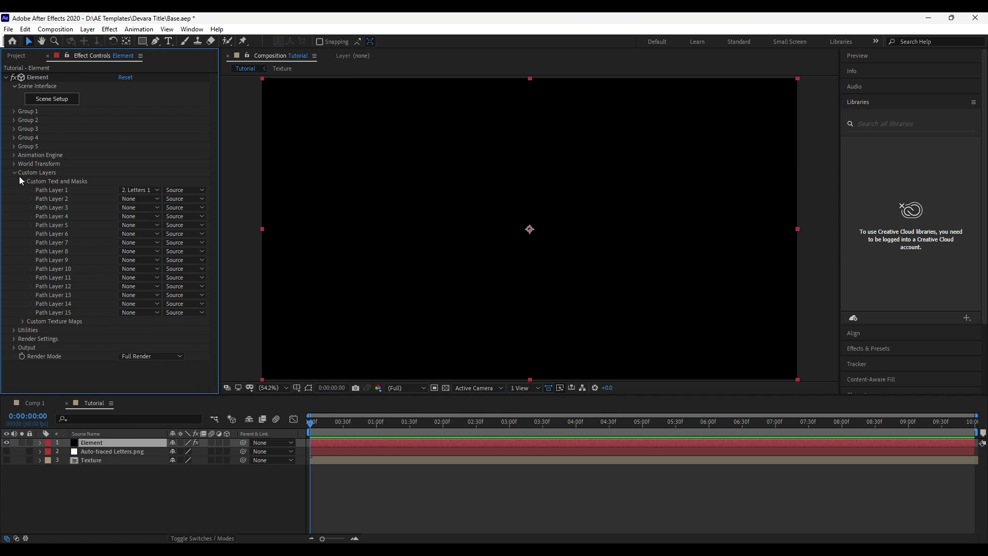
{"action": "left_click", "coordinate": [22, 181]}
{"action": "left_click", "coordinate": [22, 190]}
{"action": "left_click", "coordinate": [139, 199]}
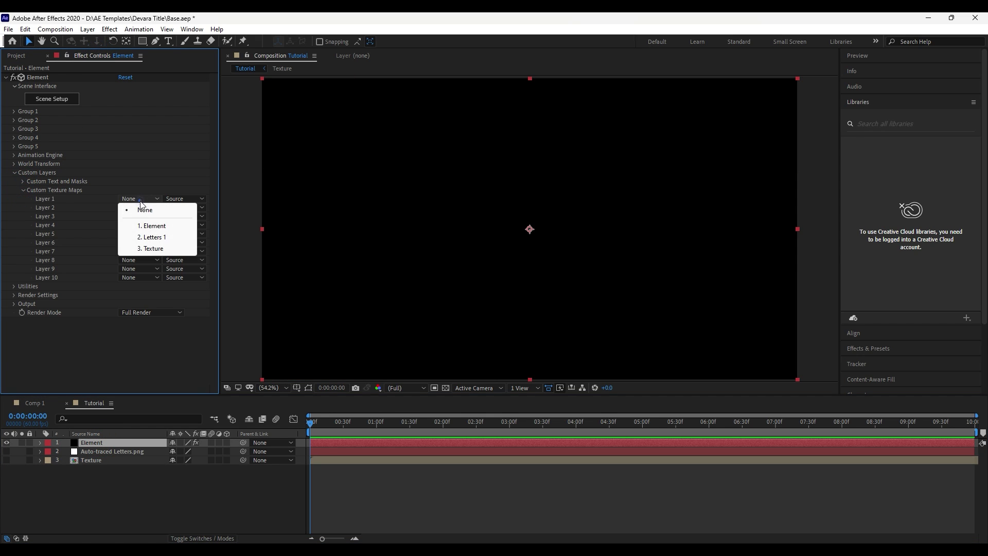
{"action": "left_click", "coordinate": [144, 248]}
{"action": "left_click", "coordinate": [22, 189]}
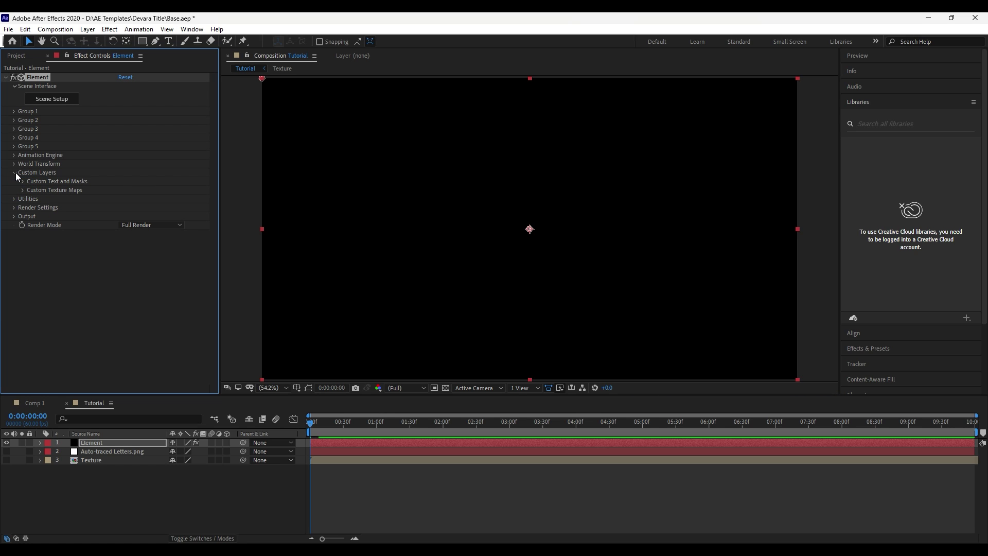
{"action": "left_click", "coordinate": [13, 173]}
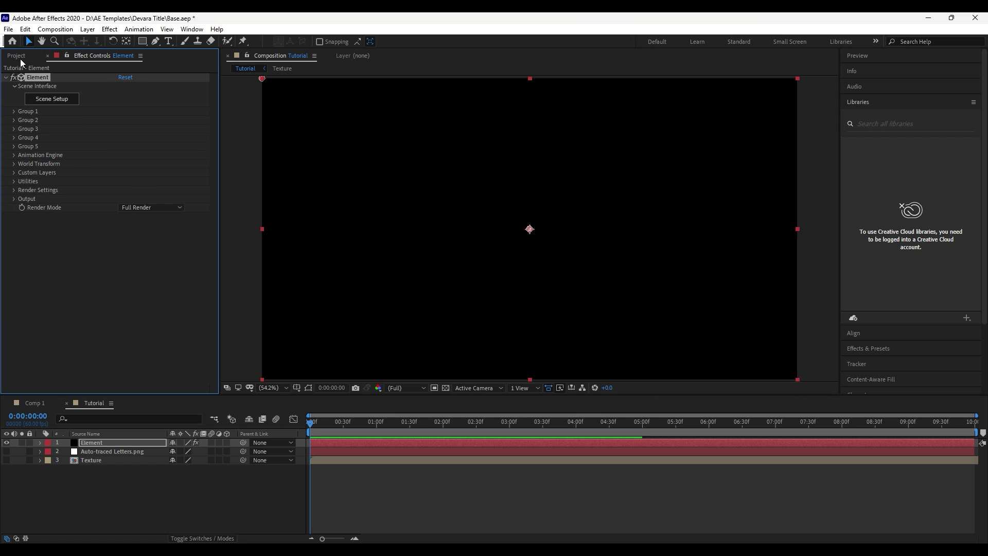
- Inspect the blood splatter image and the s1.png weapon footage among the project files
{"action": "left_click", "coordinate": [17, 56]}
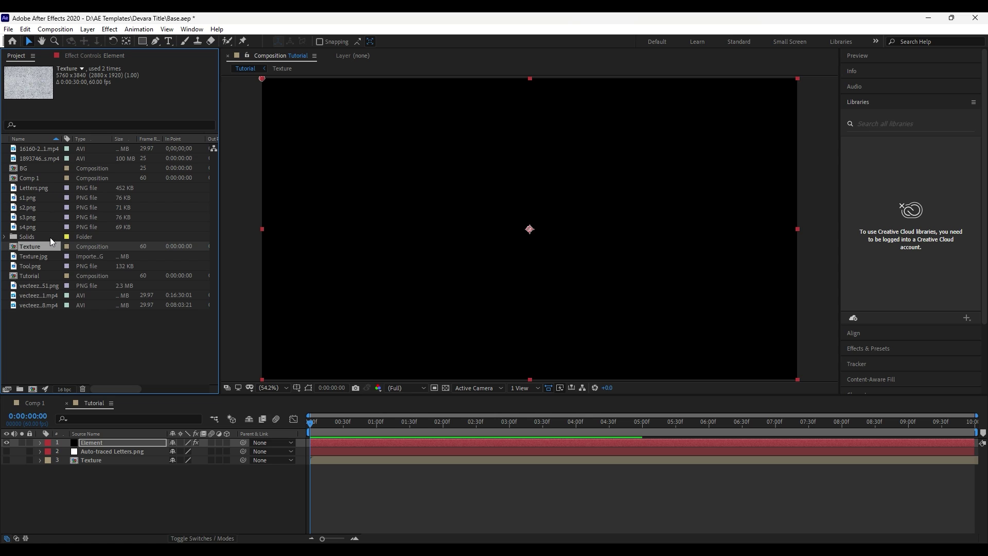
{"action": "left_click", "coordinate": [37, 285]}
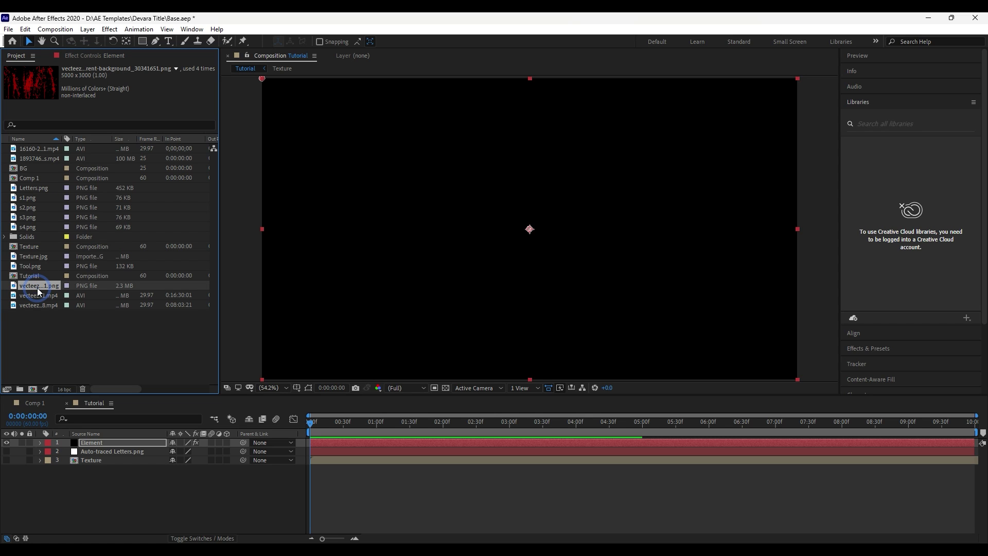
{"action": "left_click", "coordinate": [37, 201]}
{"action": "double_click", "coordinate": [41, 198]}
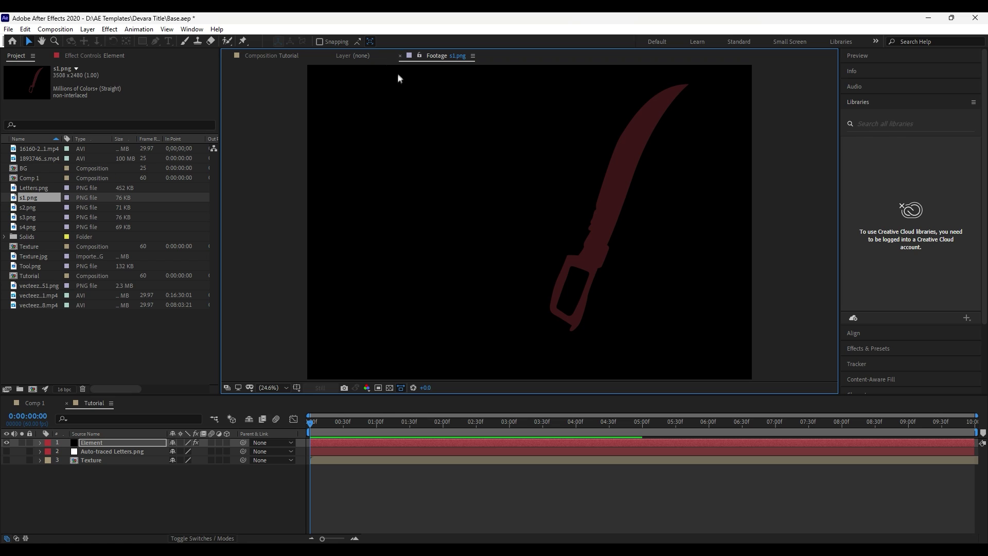
- Hide the five auto-traced weapon layers, from s1.png through Tool.png
{"action": "left_click", "coordinate": [154, 517]}
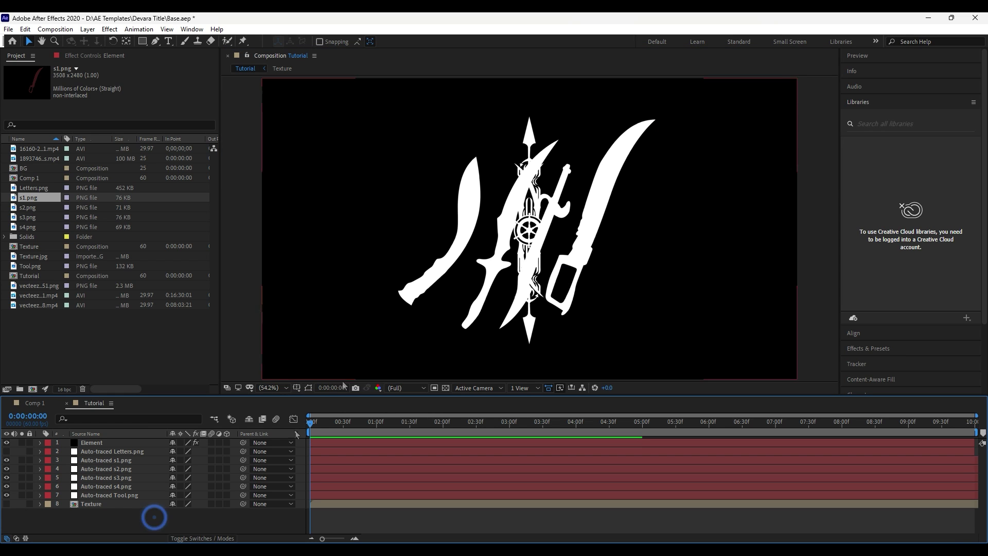
{"action": "left_click", "coordinate": [101, 460]}
{"action": "left_click", "coordinate": [100, 468]}
{"action": "left_click", "coordinate": [101, 478]}
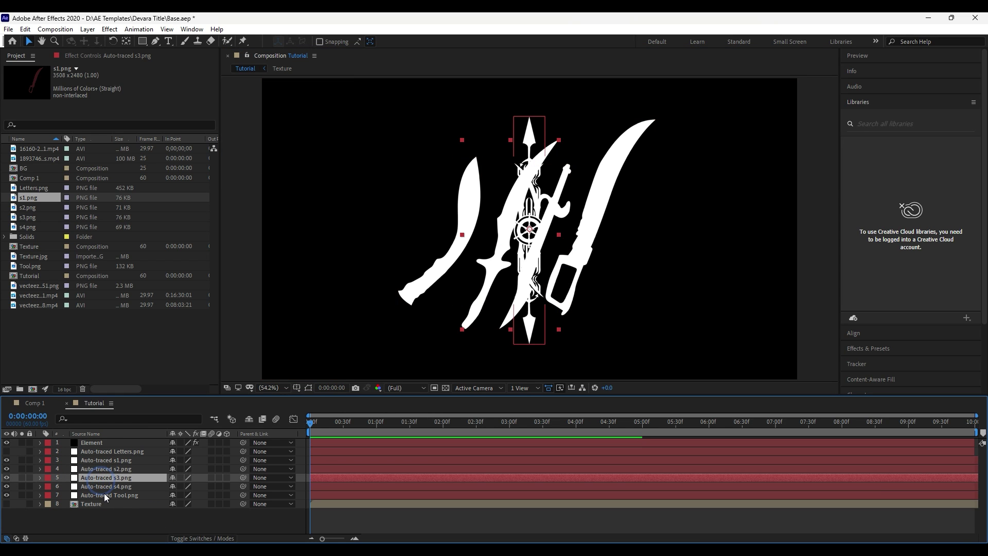
{"action": "left_click", "coordinate": [107, 462]}
{"action": "left_click", "coordinate": [112, 492], "text": "shift"}
{"action": "left_click", "coordinate": [7, 469]}
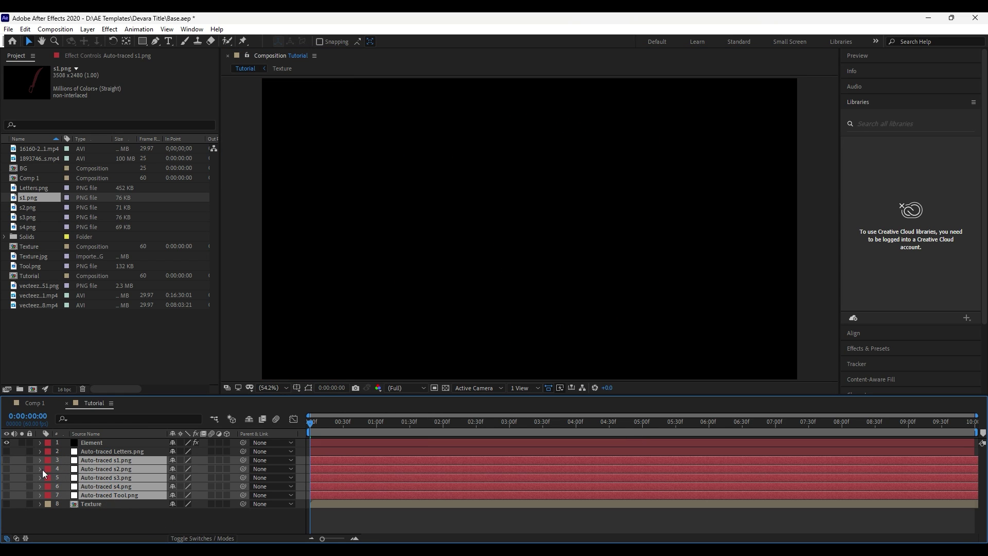
{"action": "left_click", "coordinate": [114, 518]}
- Assign the s1 and s2 layers to Path Layers 2 and 3 in the Element effect's Custom Text and Masks
{"action": "left_click", "coordinate": [101, 441]}
{"action": "left_click", "coordinate": [99, 57]}
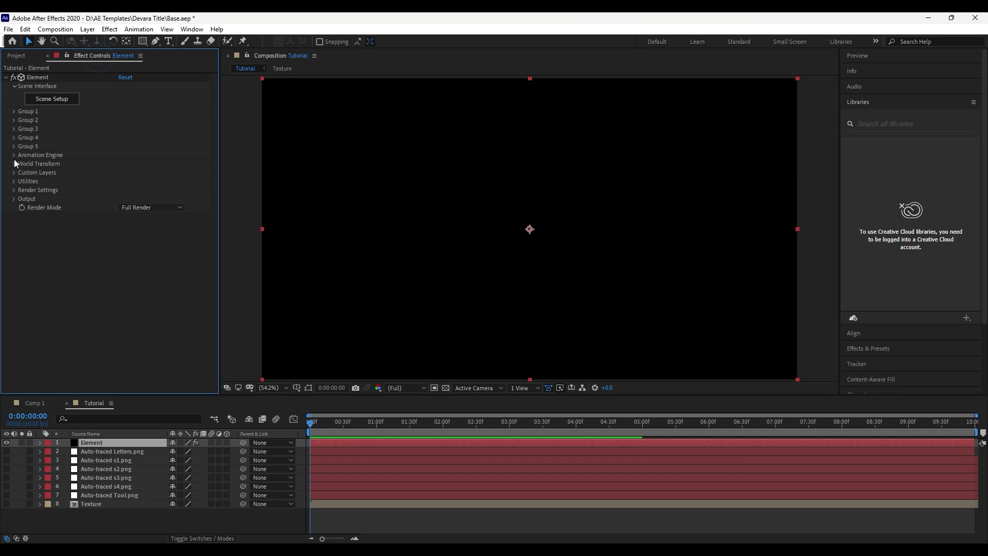
{"action": "left_click", "coordinate": [14, 173]}
{"action": "left_click", "coordinate": [23, 181]}
{"action": "left_click", "coordinate": [133, 198]}
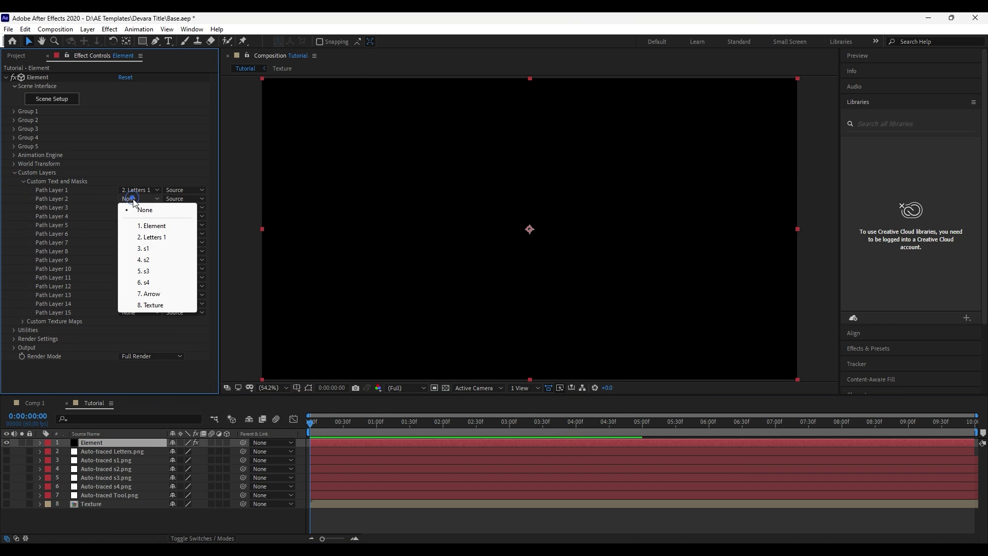
{"action": "left_click", "coordinate": [154, 251]}
{"action": "left_click", "coordinate": [137, 206]}
{"action": "left_click", "coordinate": [152, 268]}
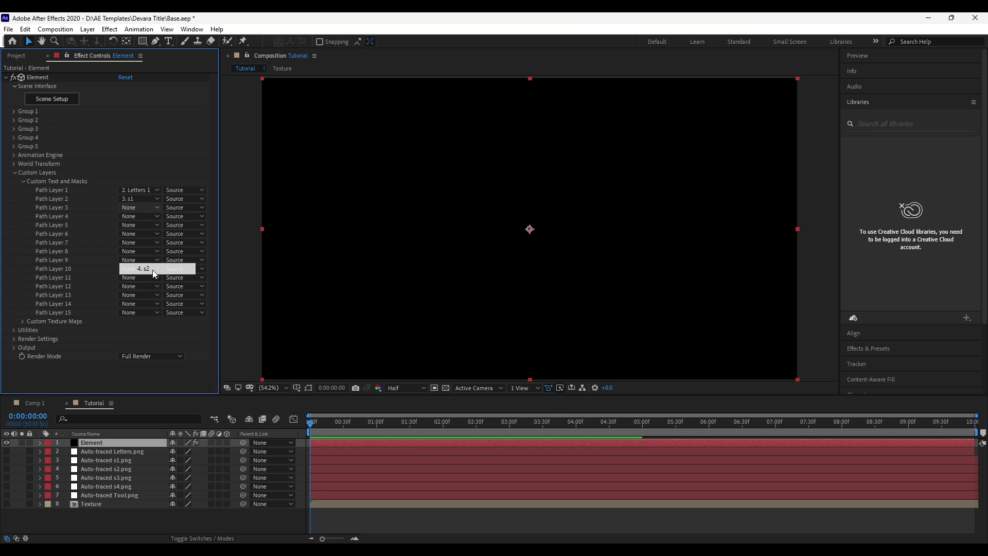
- Assign the s3, s4 and Arrow layers to Path Layers 4, 5 and 6 of the Element effect
{"action": "left_click", "coordinate": [139, 216]}
{"action": "left_click", "coordinate": [150, 286]}
{"action": "left_click", "coordinate": [131, 226]}
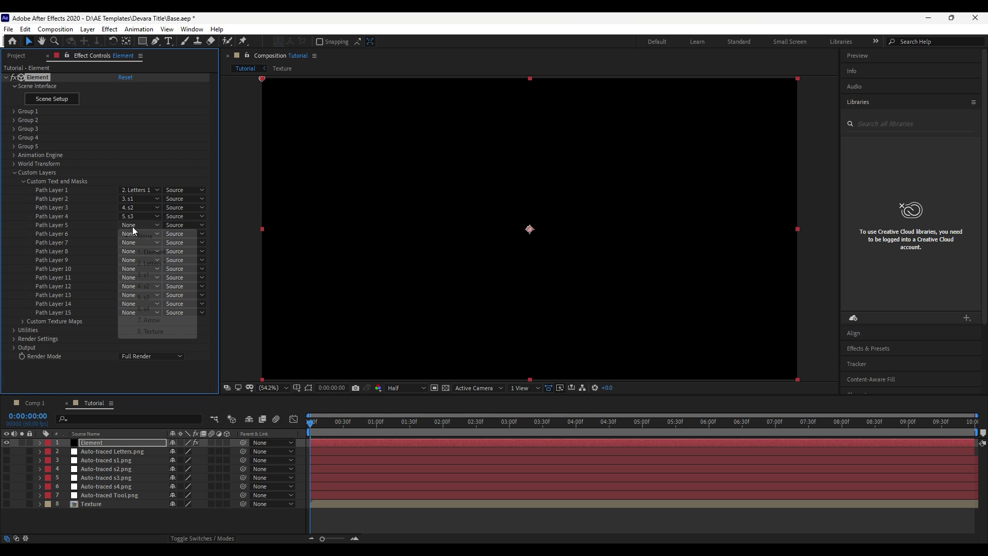
{"action": "left_click", "coordinate": [156, 310]}
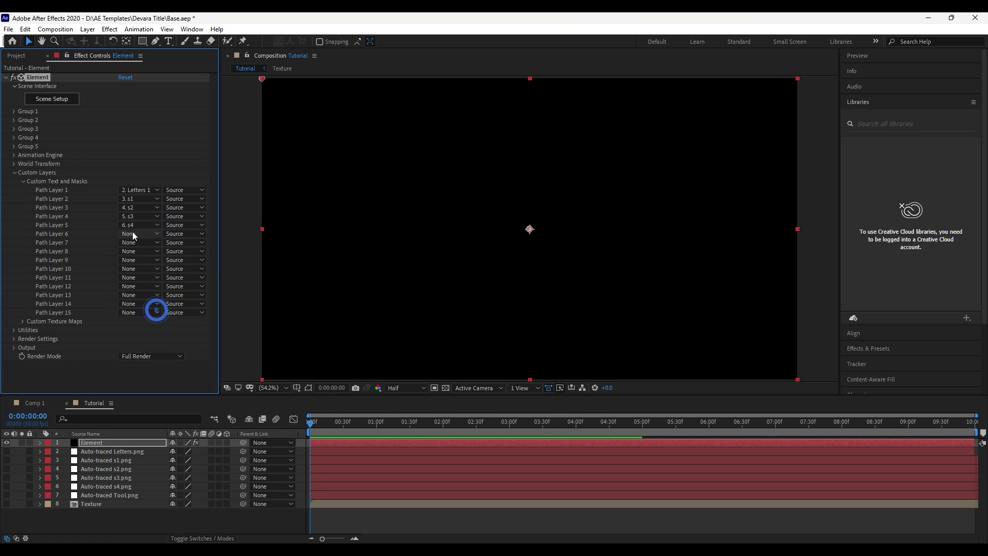
{"action": "left_click", "coordinate": [133, 235]}
{"action": "left_click", "coordinate": [155, 331]}
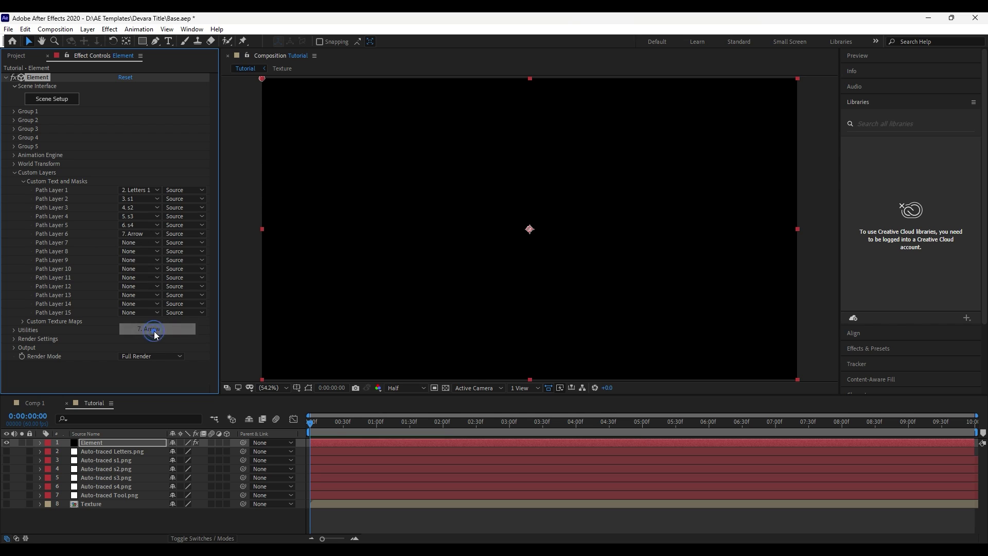
{"action": "left_click", "coordinate": [15, 174]}
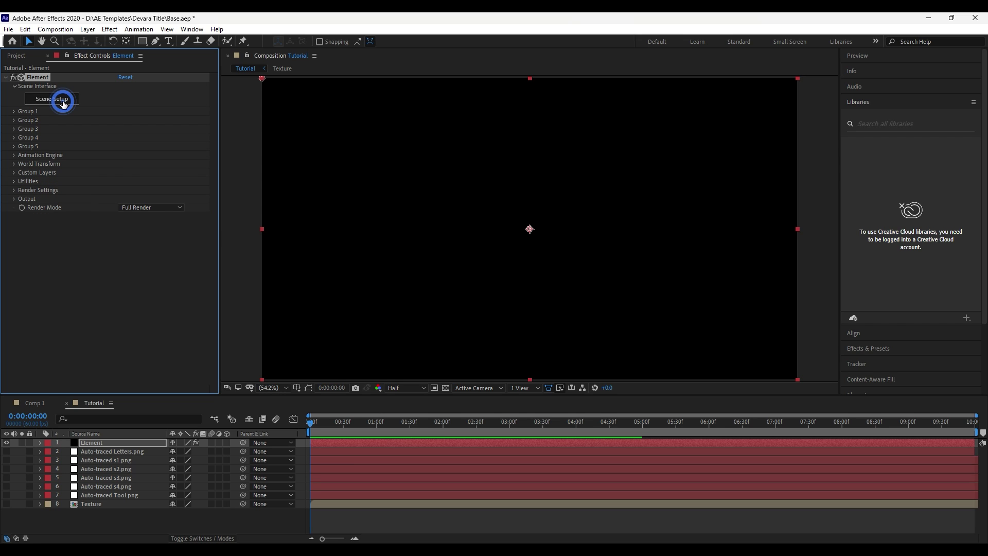
- Open Element's Scene Setup and extrude the letters from Custom Path 1
{"action": "left_click", "coordinate": [63, 103]}
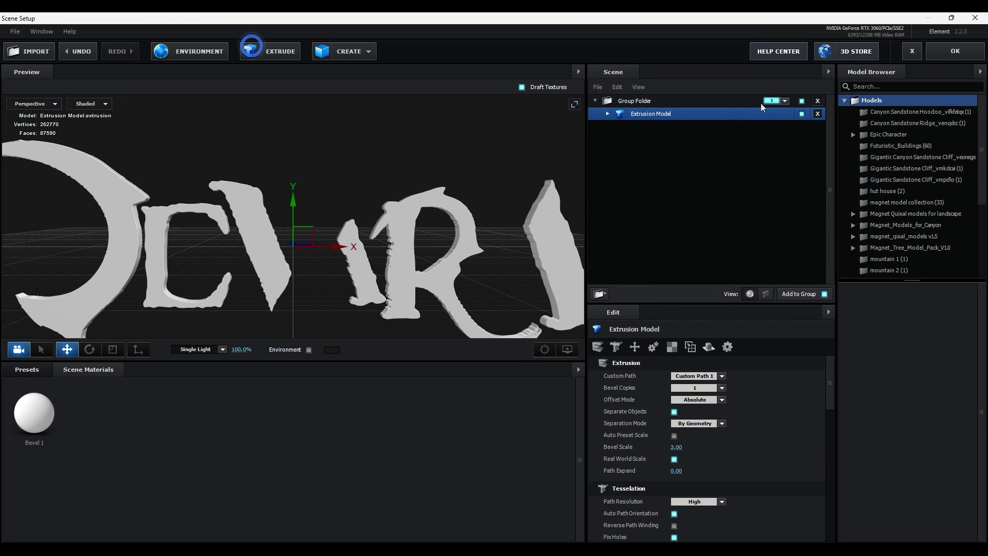
{"action": "left_click_drag", "start_coordinate": [348, 283], "coordinate": [507, 236]}
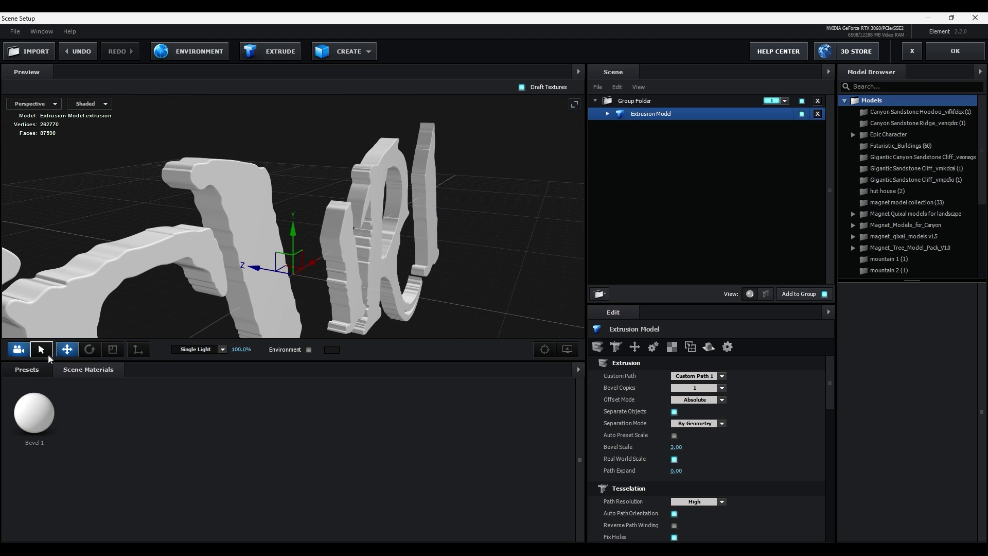
- Try the Mirror physical bevel preset on the extruded letters, and replace it with the Outline_Only preset
{"action": "left_click", "coordinate": [31, 369]}
{"action": "left_click", "coordinate": [54, 384]}
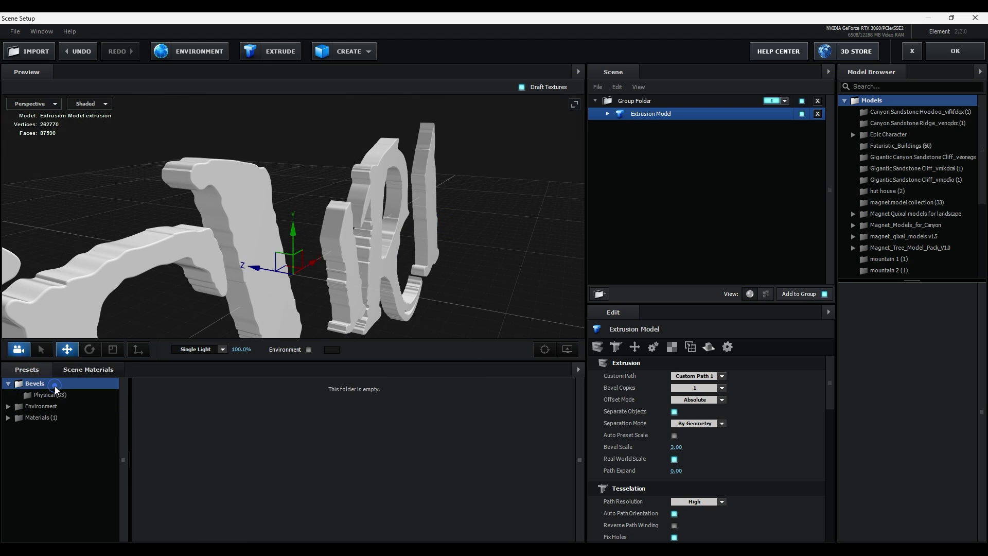
{"action": "left_click", "coordinate": [52, 394]}
{"action": "scroll", "coordinate": [164, 432], "scroll_direction": "down", "scroll_amount": 3}
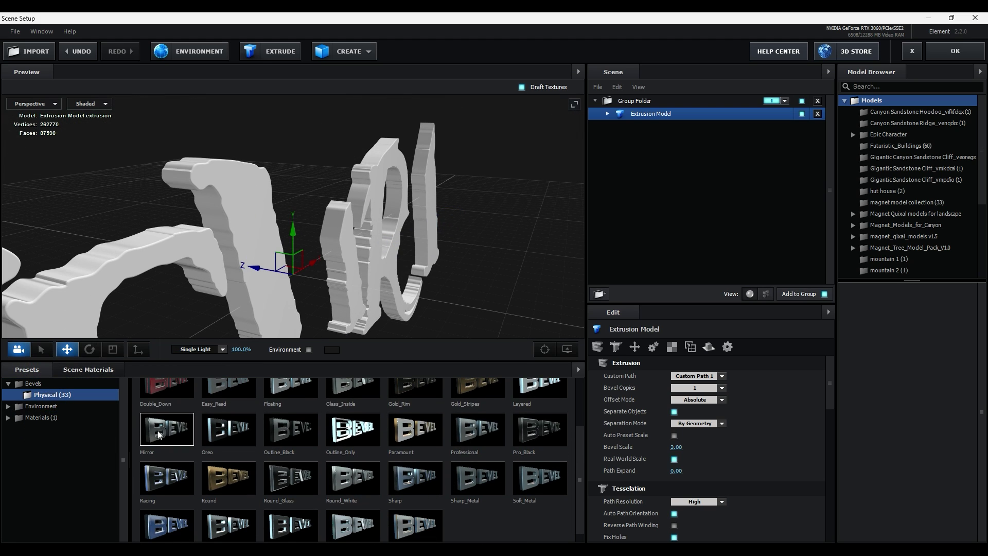
{"action": "left_click_drag", "start_coordinate": [158, 435], "coordinate": [231, 203]}
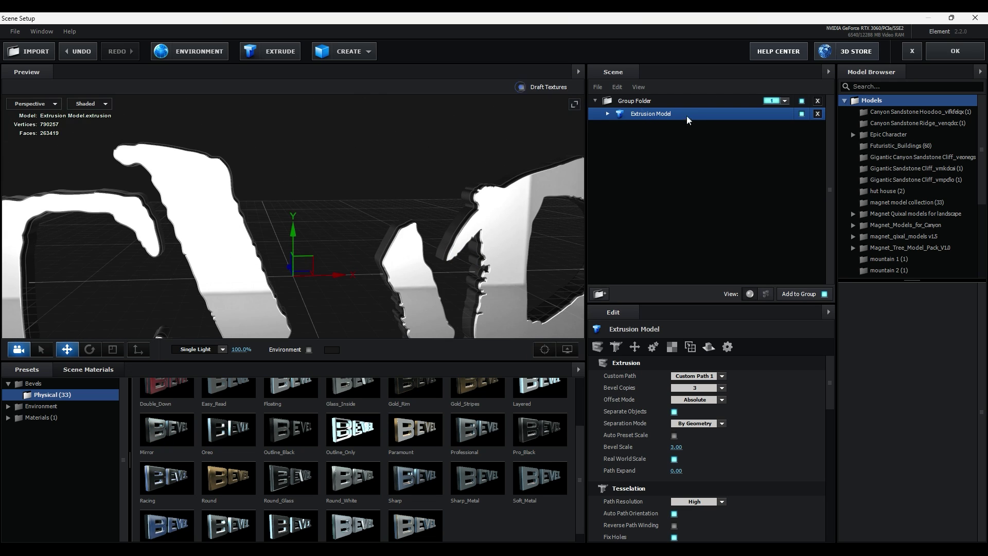
{"action": "left_click", "coordinate": [608, 113]}
{"action": "left_click_drag", "start_coordinate": [358, 431], "coordinate": [199, 242]}
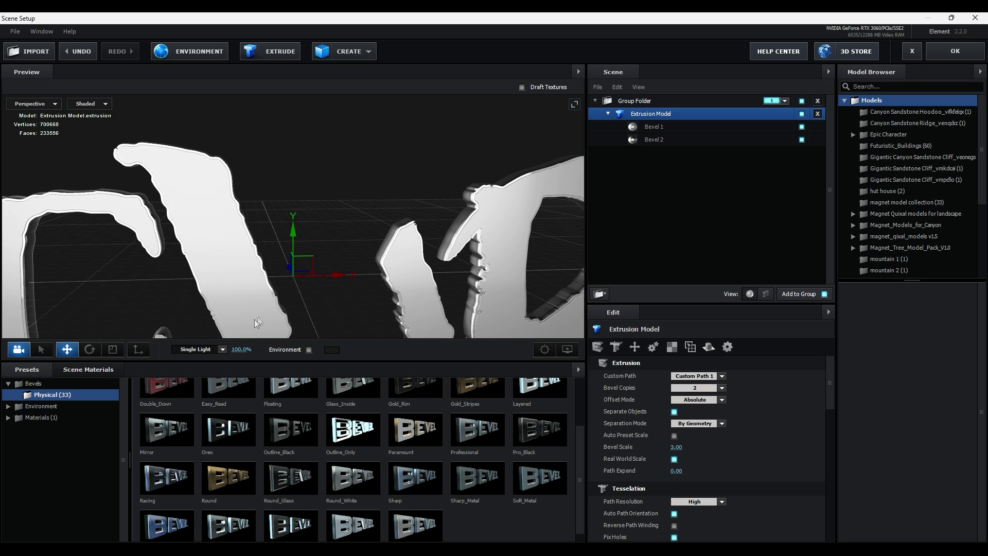
- Remove the unused materials from the scene
{"action": "left_click", "coordinate": [88, 369]}
{"action": "right_click", "coordinate": [398, 433]}
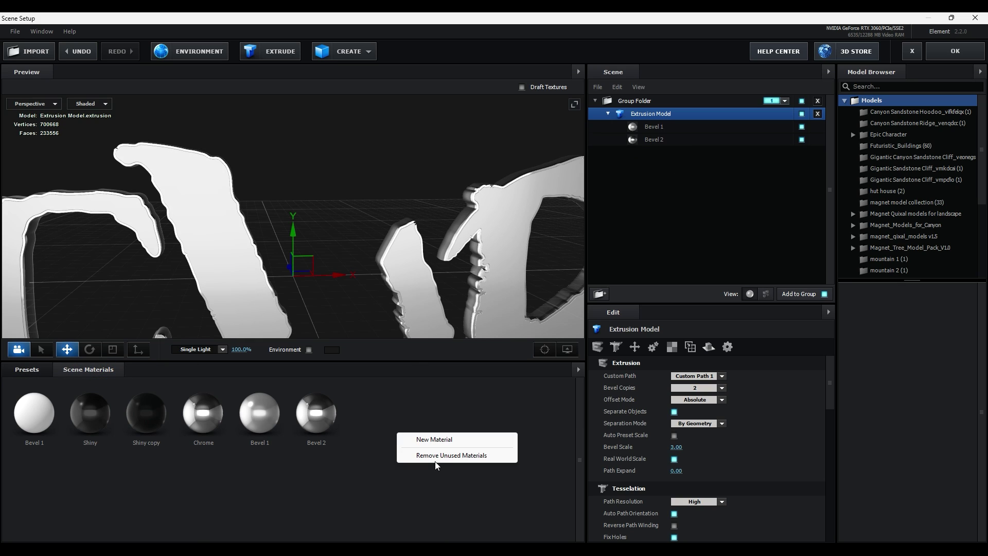
{"action": "left_click", "coordinate": [438, 455]}
- Apply the Pro_Shaders_2 metals clean_metal_light_scratch_02 to Bevel 1 and clean_metal_smooth_scratch to Bevel 2 of the extrusion model
{"action": "left_click", "coordinate": [37, 365]}
{"action": "left_click", "coordinate": [12, 419]}
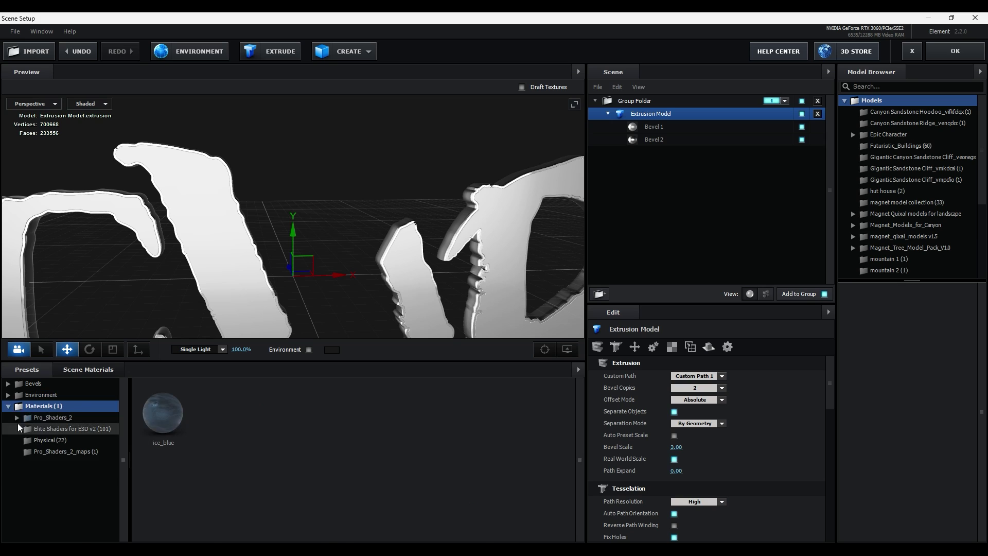
{"action": "left_click", "coordinate": [17, 417]}
{"action": "left_click", "coordinate": [36, 474]}
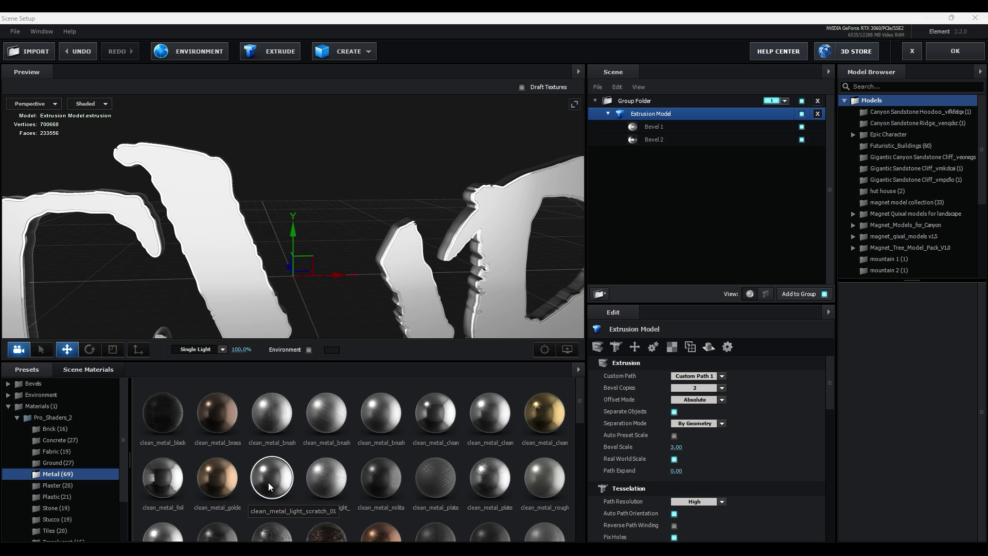
{"action": "left_click_drag", "start_coordinate": [337, 485], "coordinate": [729, 137]}
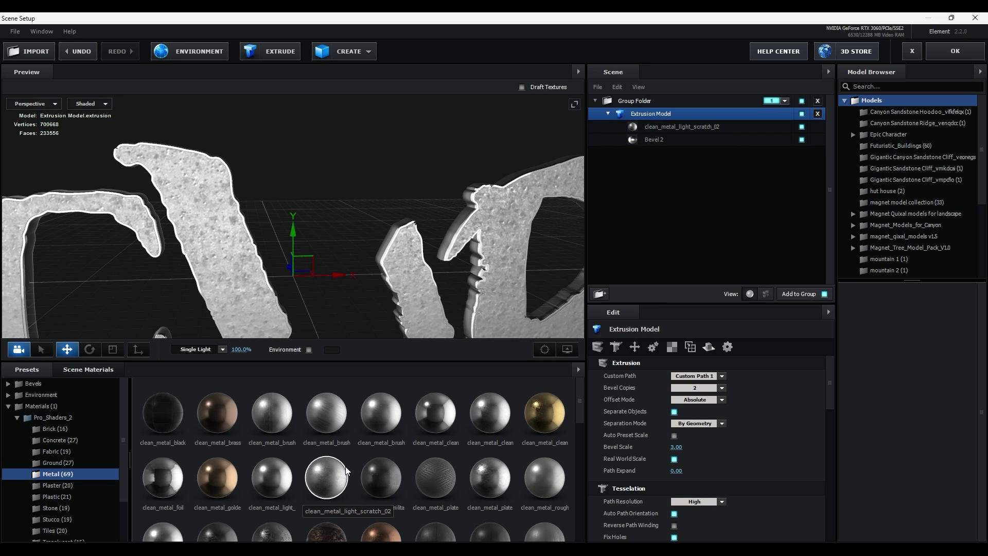
{"action": "scroll", "coordinate": [346, 470], "scroll_direction": "down", "scroll_amount": 1}
{"action": "left_click_drag", "start_coordinate": [170, 510], "coordinate": [694, 152]}
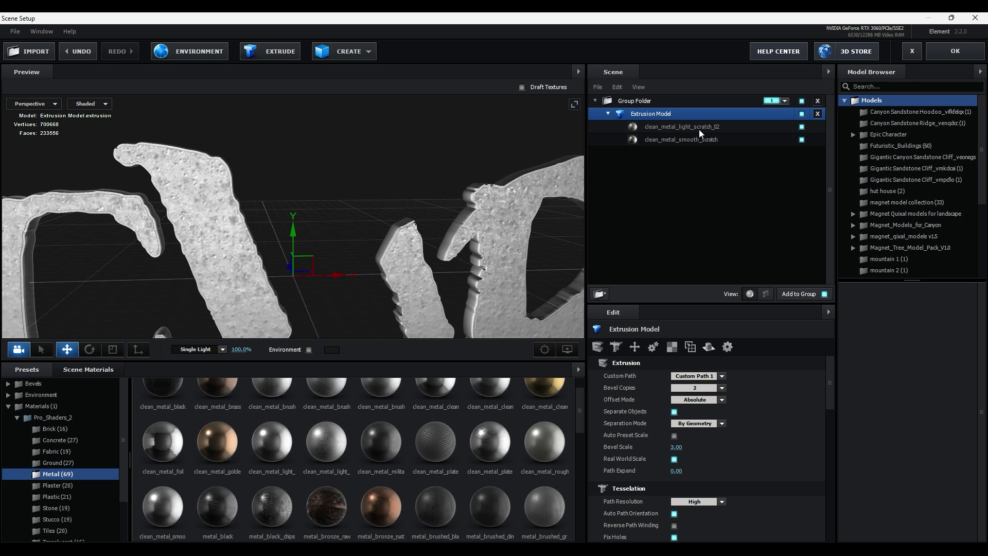
- Set the reflectivity texture of clean_metal_light_scratch_02 to Custom Layer 1 (Texture)
{"action": "left_click", "coordinate": [700, 133]}
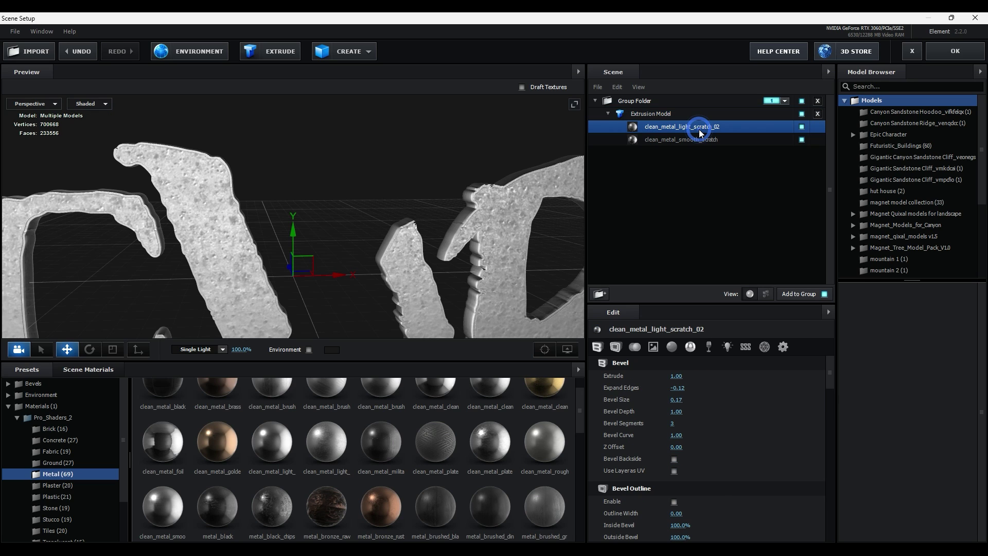
{"action": "left_click", "coordinate": [734, 346]}
{"action": "left_click", "coordinate": [677, 406]}
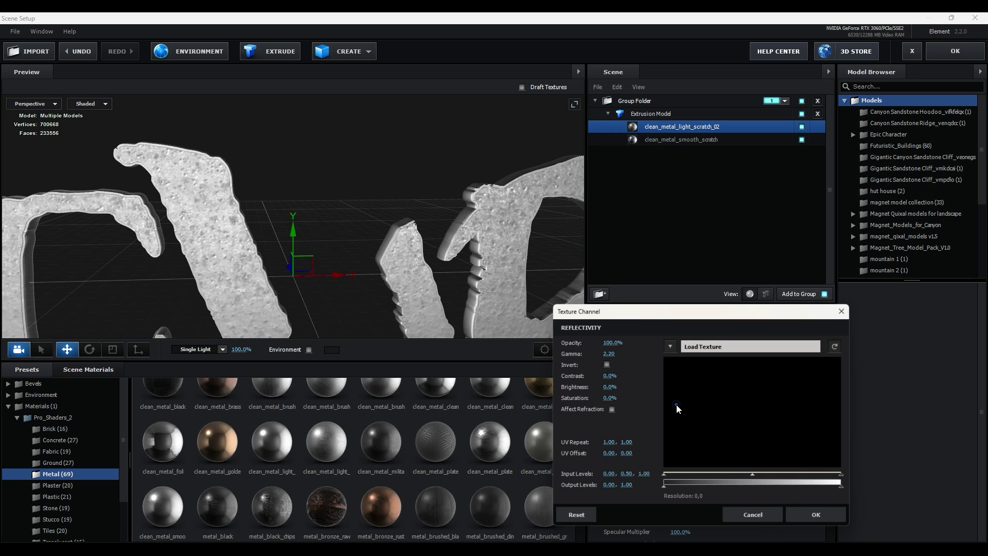
{"action": "left_click", "coordinate": [671, 346]}
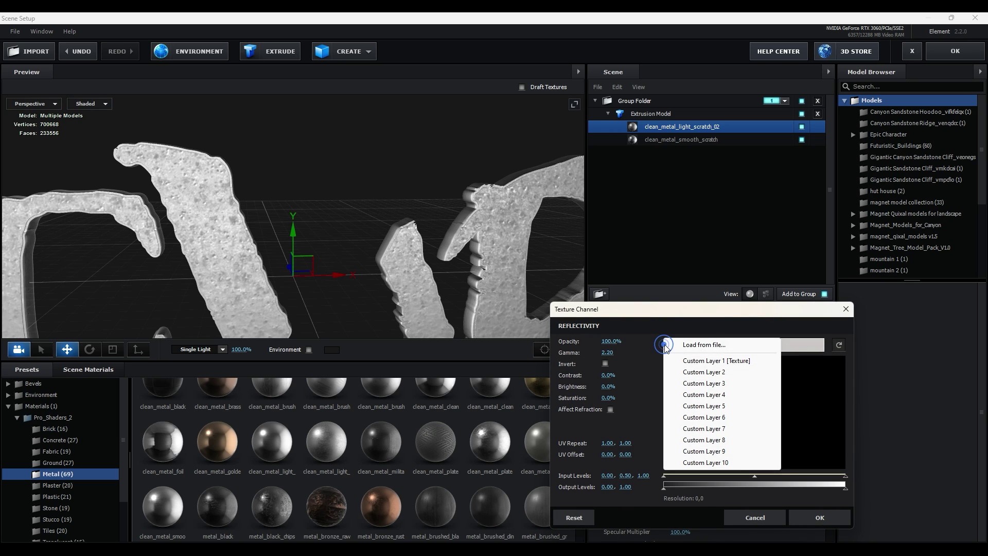
{"action": "left_click", "coordinate": [718, 360]}
{"action": "left_click", "coordinate": [819, 517]}
- Set the illumination texture of clean_metal_light_scratch_02 to Custom Layer 1 as well
{"action": "left_click", "coordinate": [673, 418]}
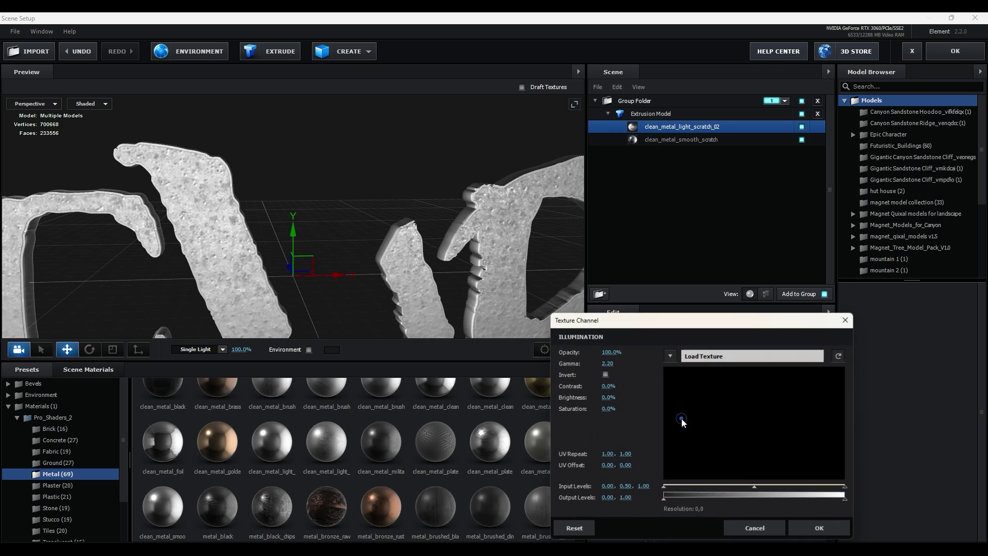
{"action": "left_click", "coordinate": [671, 356]}
{"action": "left_click", "coordinate": [723, 367]}
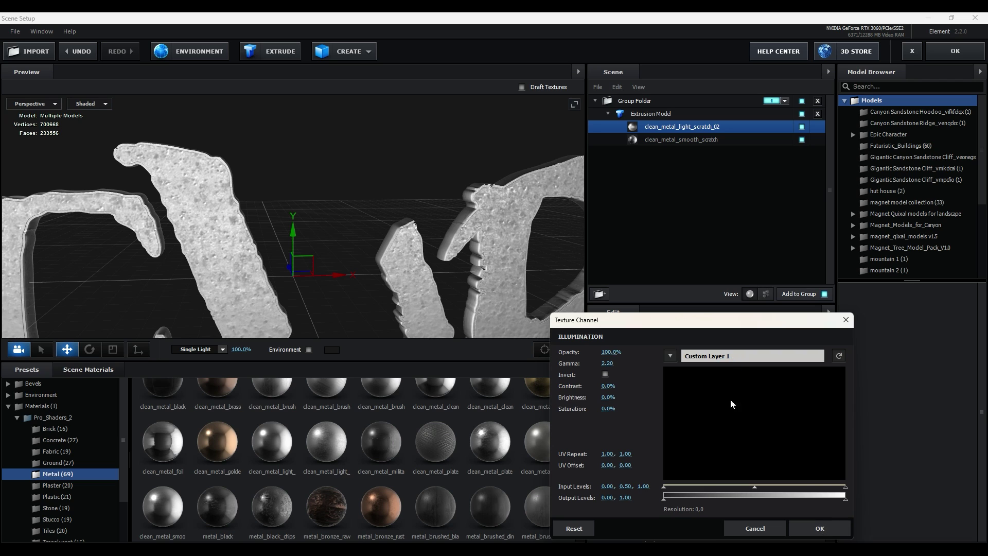
{"action": "left_click", "coordinate": [820, 528]}
{"action": "left_click_drag", "start_coordinate": [513, 313], "coordinate": [344, 311]}
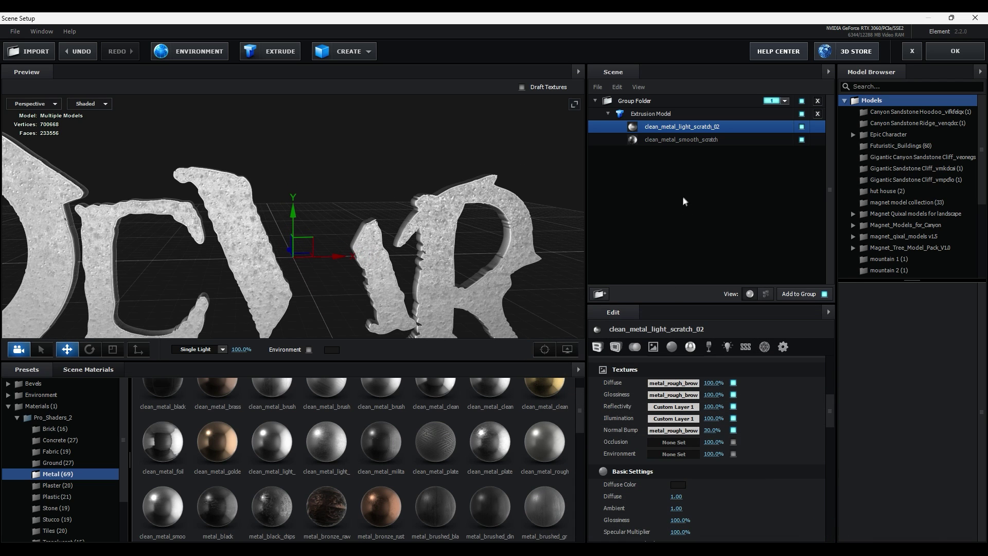
- Set the clean_metal_light_scratch_02 bevel to extrude 1.12, expand edges -0.73, bevel size 2 and bevel curve 0.65
{"action": "left_click", "coordinate": [597, 347]}
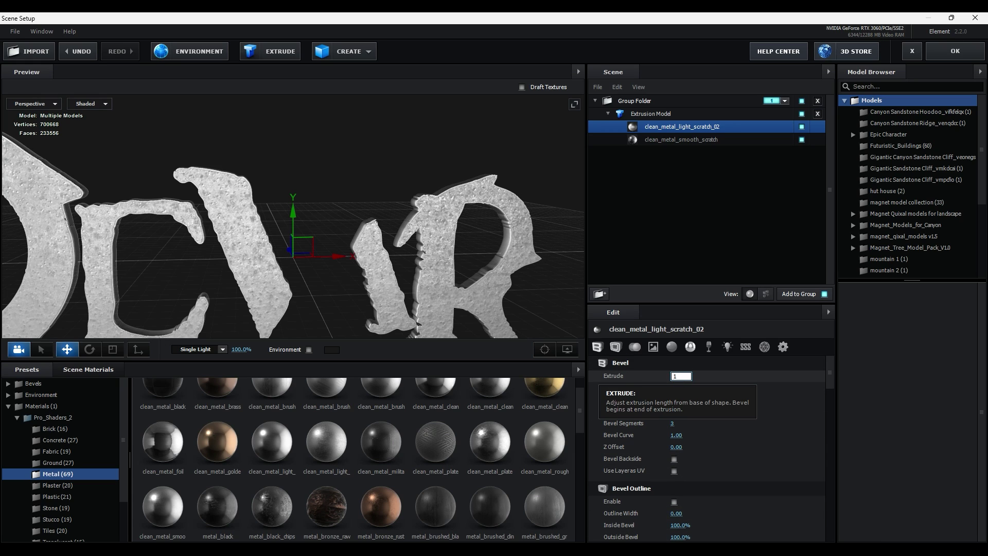
{"action": "type", "text": "1.12"}
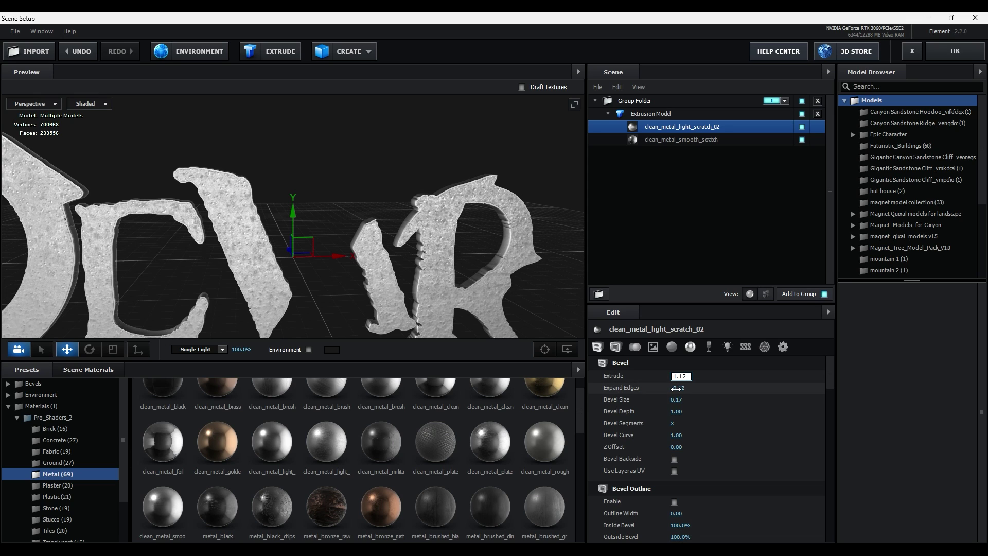
{"action": "left_click", "coordinate": [676, 388]}
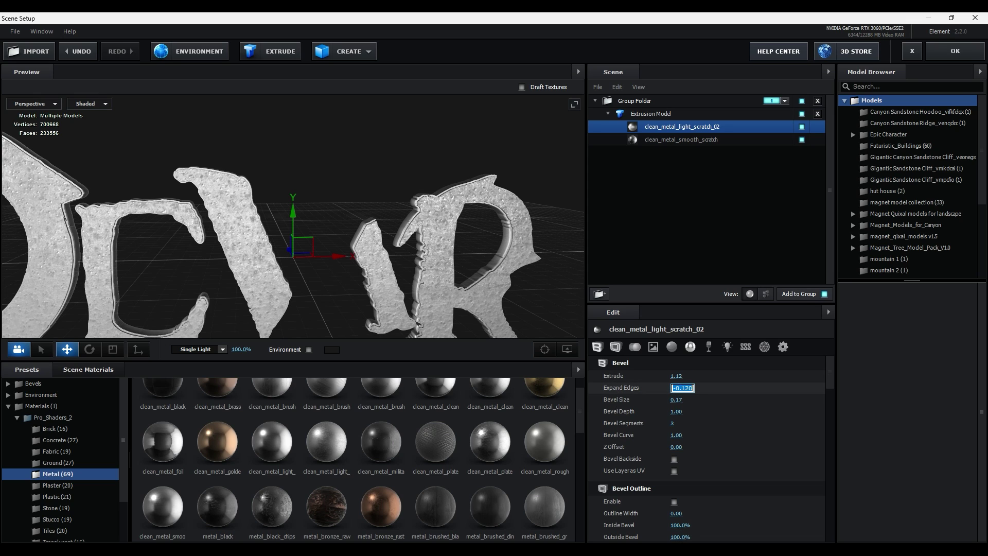
{"action": "left_click", "coordinate": [676, 400]}
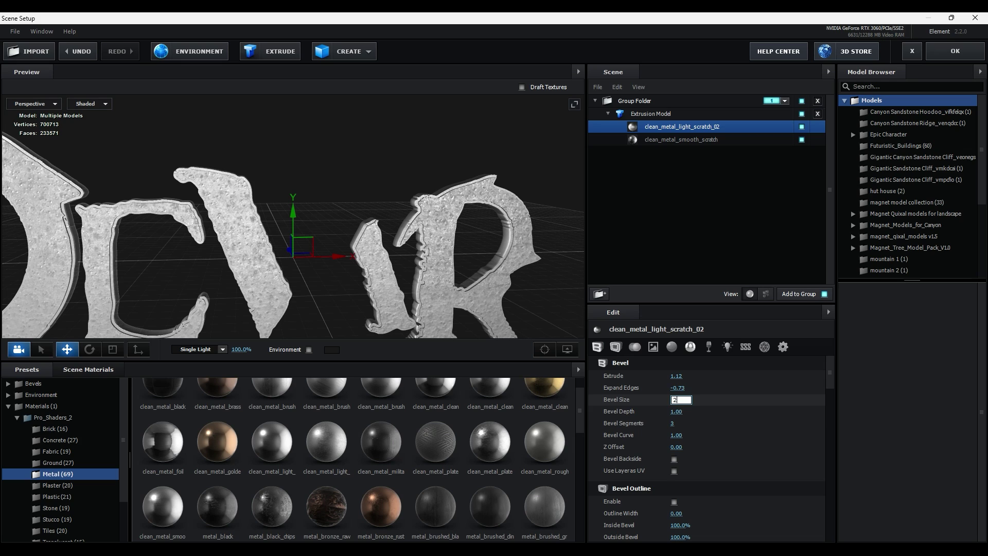
{"action": "type", "text": "2"}
{"action": "key", "text": "Return"}
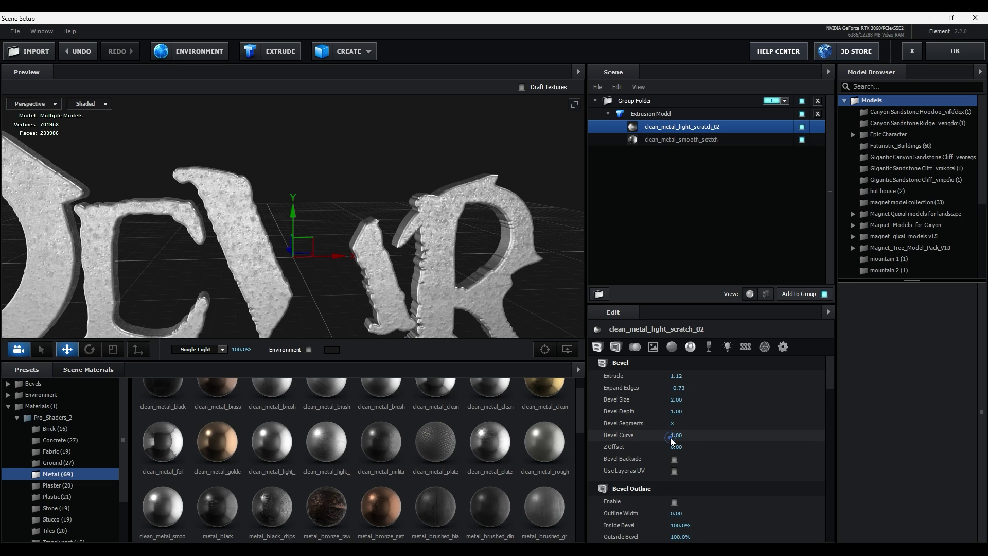
{"action": "type", "text": "0.65"}
{"action": "key", "text": "Return"}
- Set the clean_metal_smooth_scratch bevel to extrude 1.27, expand edges 1.81, bevel size 0.55, bevel depth 1 and Z offset 0.03
{"action": "left_click", "coordinate": [682, 139]}
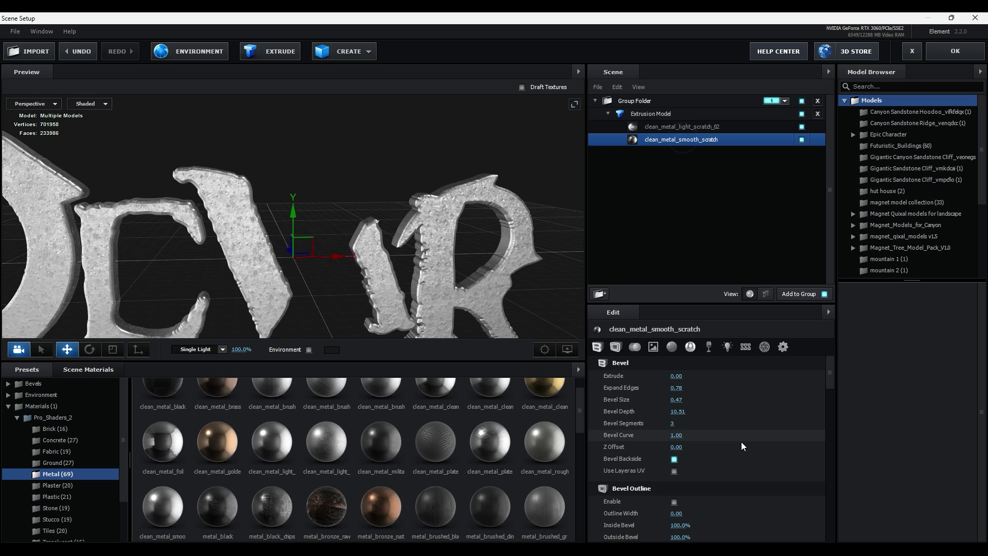
{"action": "left_click", "coordinate": [676, 376]}
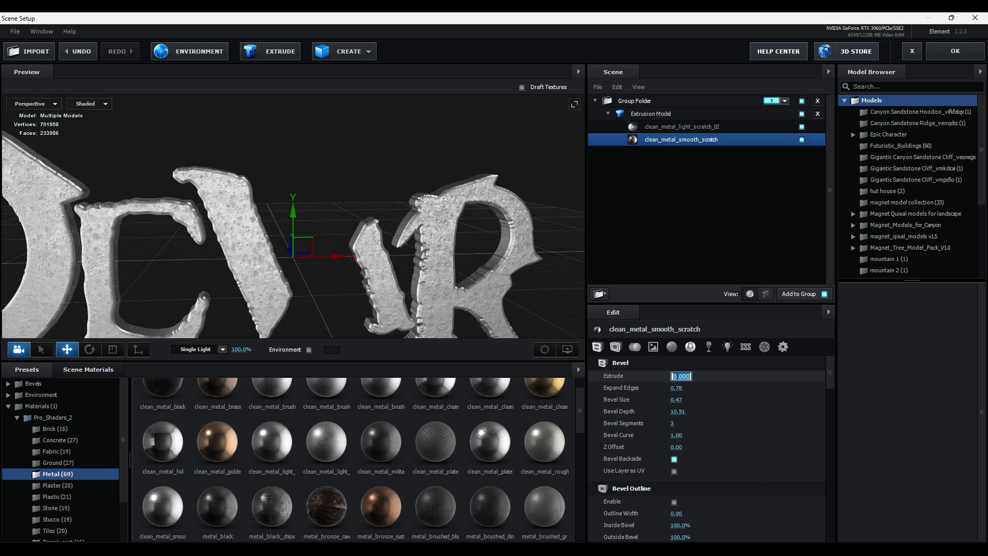
{"action": "left_click_drag", "start_coordinate": [682, 387], "coordinate": [680, 388]}
{"action": "left_click", "coordinate": [681, 389]}
{"action": "type", "text": "1."}
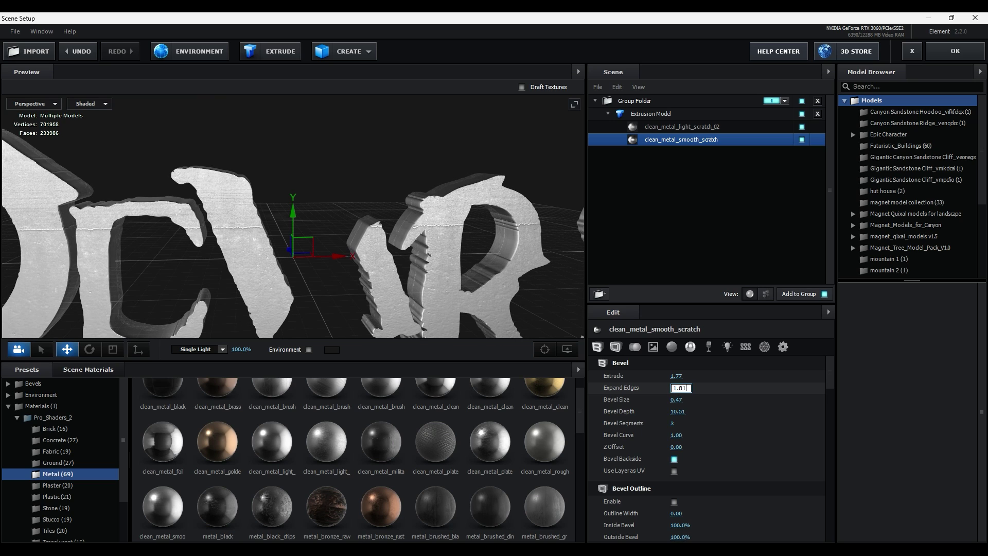
{"action": "left_click", "coordinate": [676, 400]}
{"action": "type", "text": "0."}
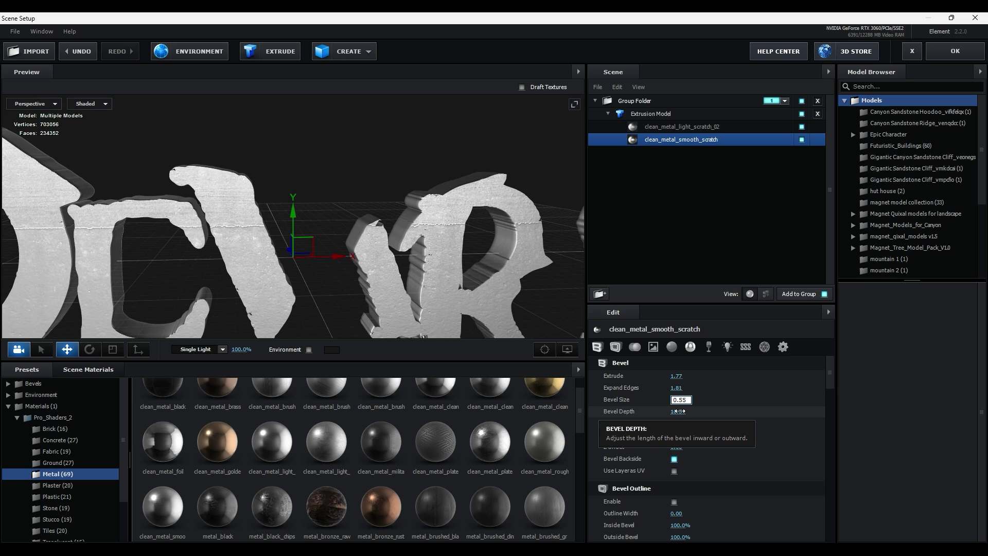
{"action": "left_click", "coordinate": [678, 411]}
{"action": "type", "text": "1"}
{"action": "key", "text": "Return"}
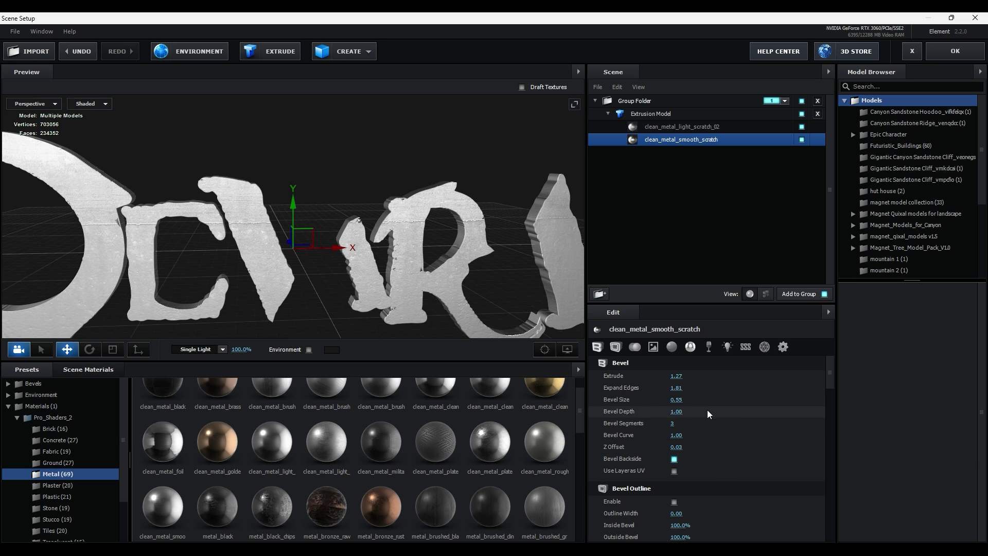
- Enable the bevel backside for the clean_metal_light_scratch_02 bevel
{"action": "left_click", "coordinate": [677, 127]}
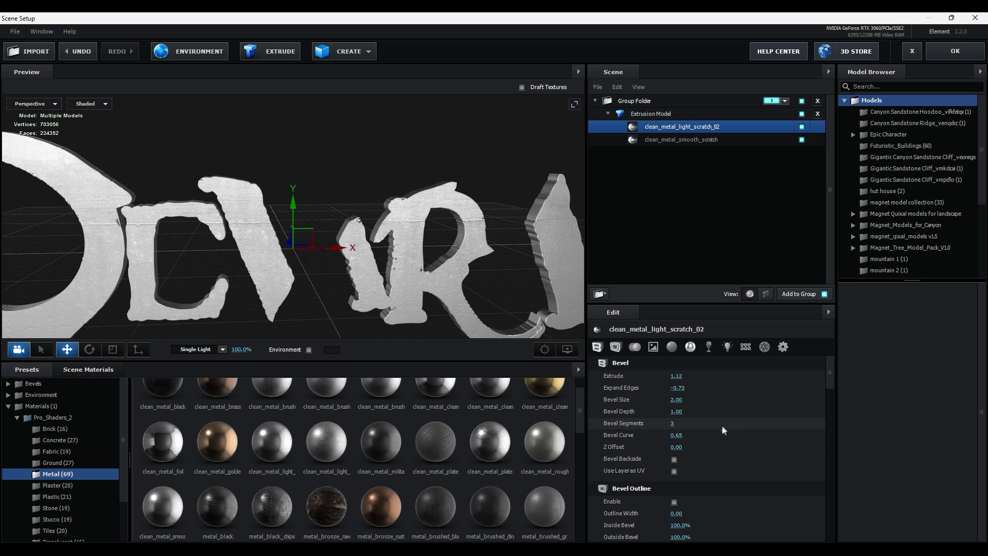
{"action": "left_click", "coordinate": [674, 459]}
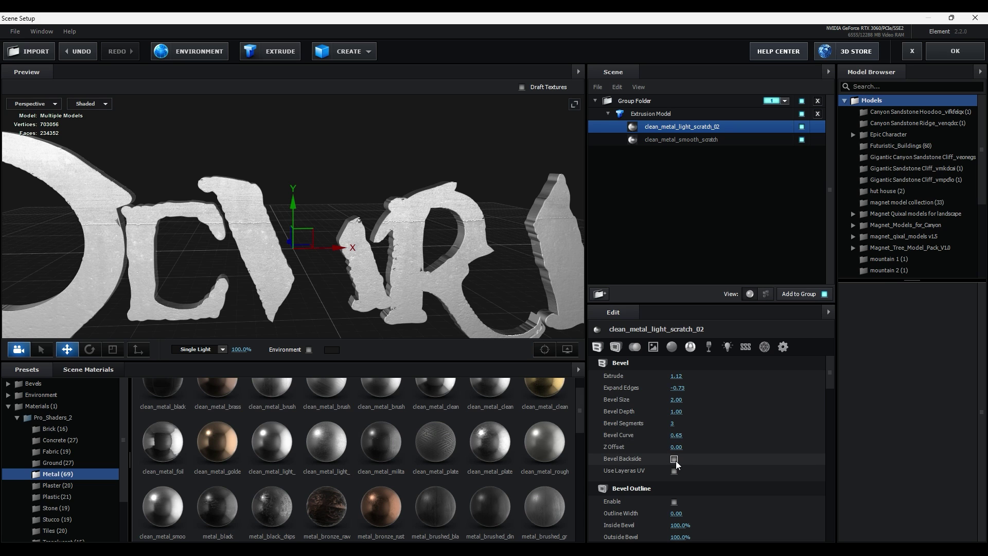
{"action": "left_click", "coordinate": [678, 139]}
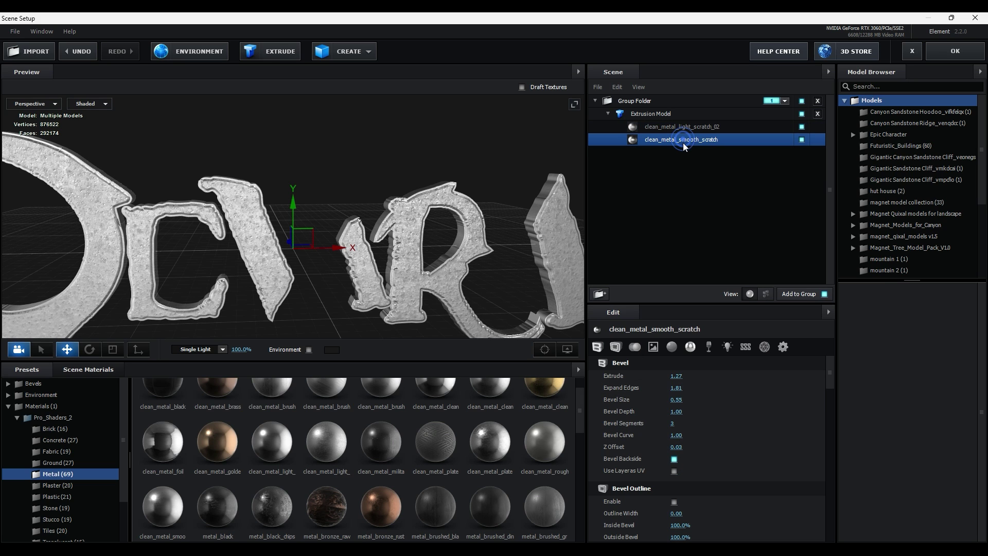
- Scale the letter extrusion along its Z axis to about 157% to thicken it
{"action": "left_click_drag", "start_coordinate": [420, 260], "coordinate": [237, 304]}
{"action": "left_click", "coordinate": [679, 127]}
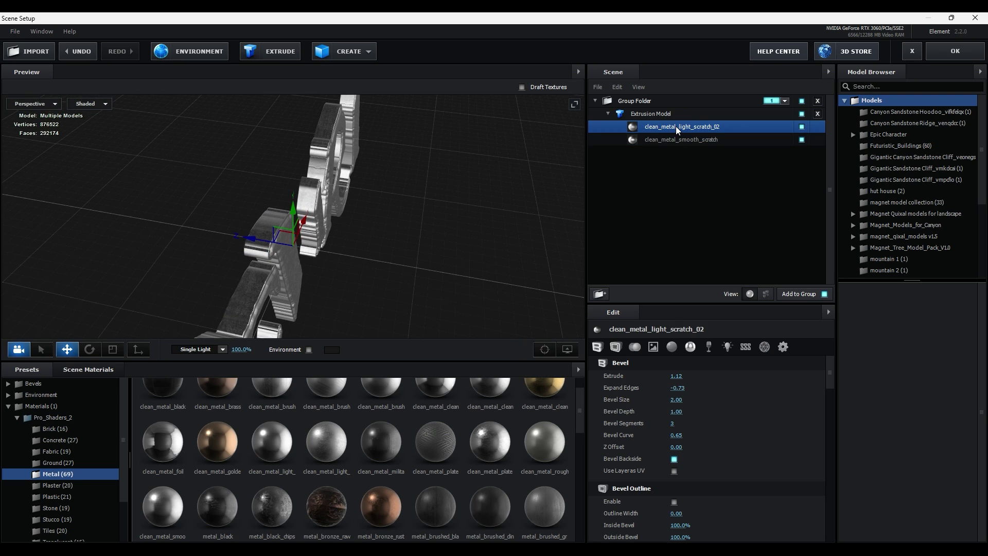
{"action": "mouse_move", "coordinate": [454, 226]}
{"action": "left_mouse_down"}
{"action": "mouse_move", "coordinate": [465, 231]}
{"action": "mouse_move", "coordinate": [464, 218]}
{"action": "left_mouse_up"}
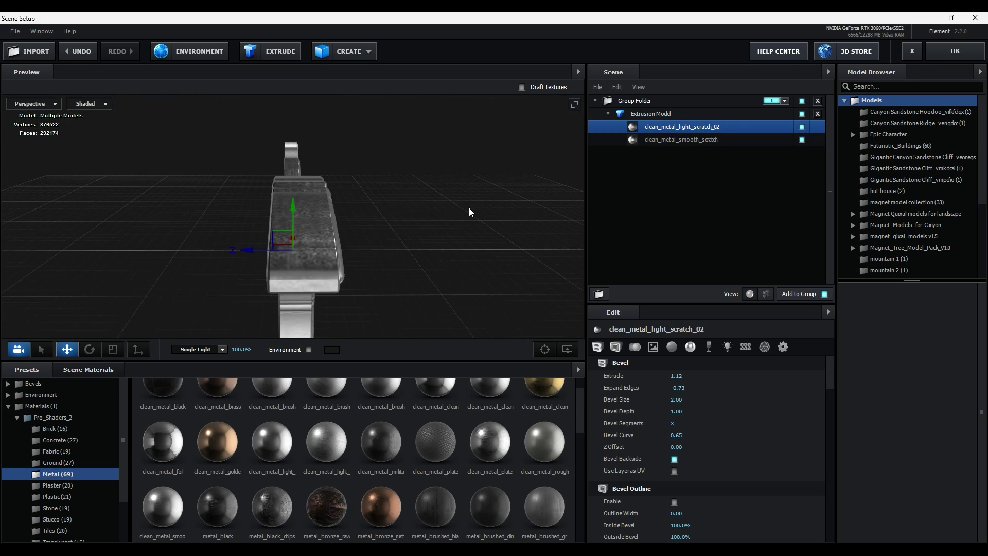
{"action": "left_click", "coordinate": [113, 349]}
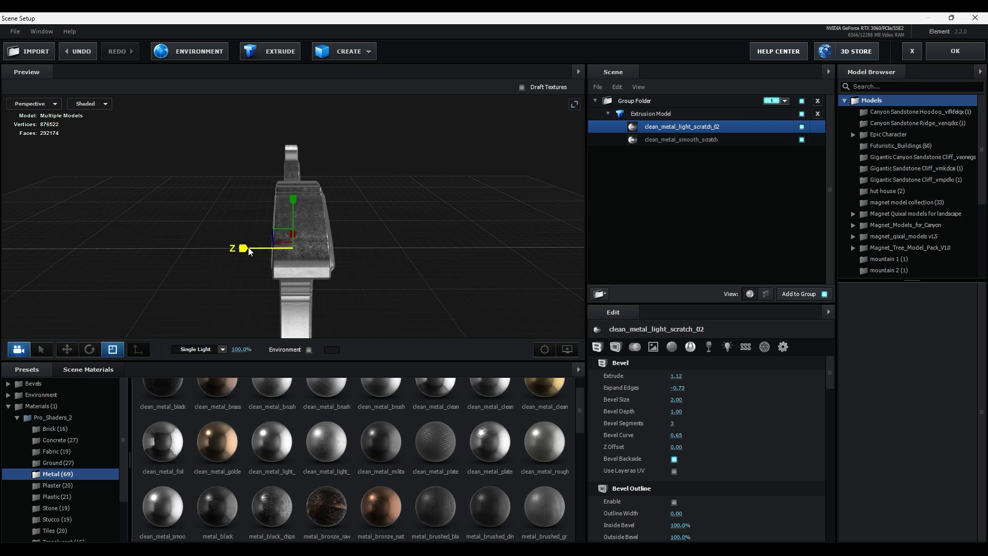
{"action": "left_click_drag", "start_coordinate": [248, 248], "coordinate": [245, 248]}
{"action": "left_click_drag", "start_coordinate": [432, 241], "coordinate": [343, 216]}
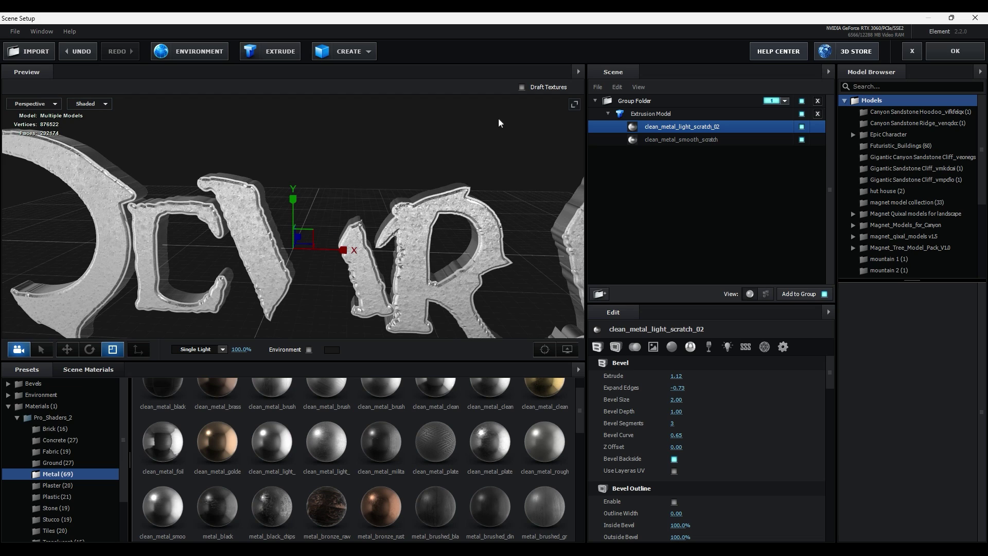
- Apply the Town_blurred environment preset from the V1_Environment folder to the scene
{"action": "left_click", "coordinate": [9, 396]}
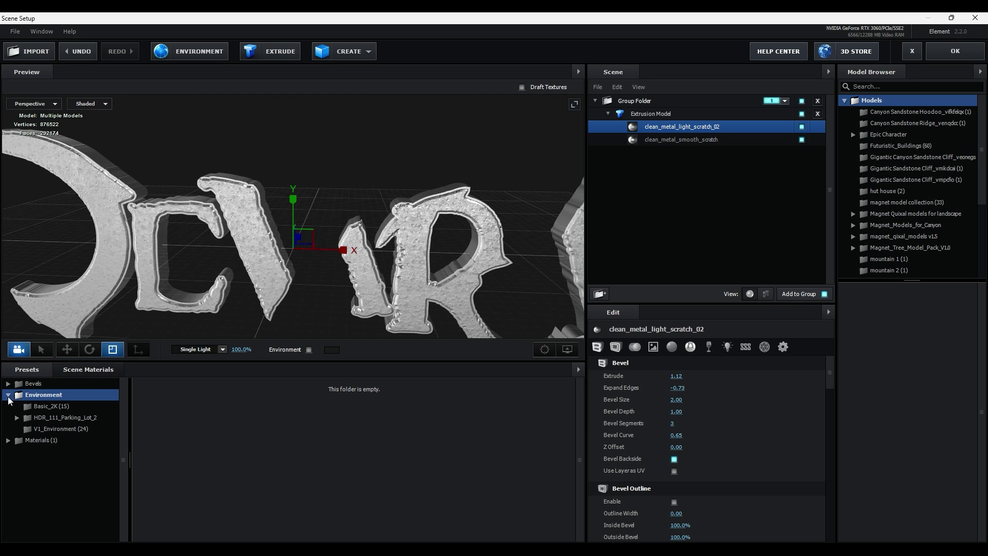
{"action": "left_click", "coordinate": [61, 426]}
{"action": "left_click", "coordinate": [459, 483]}
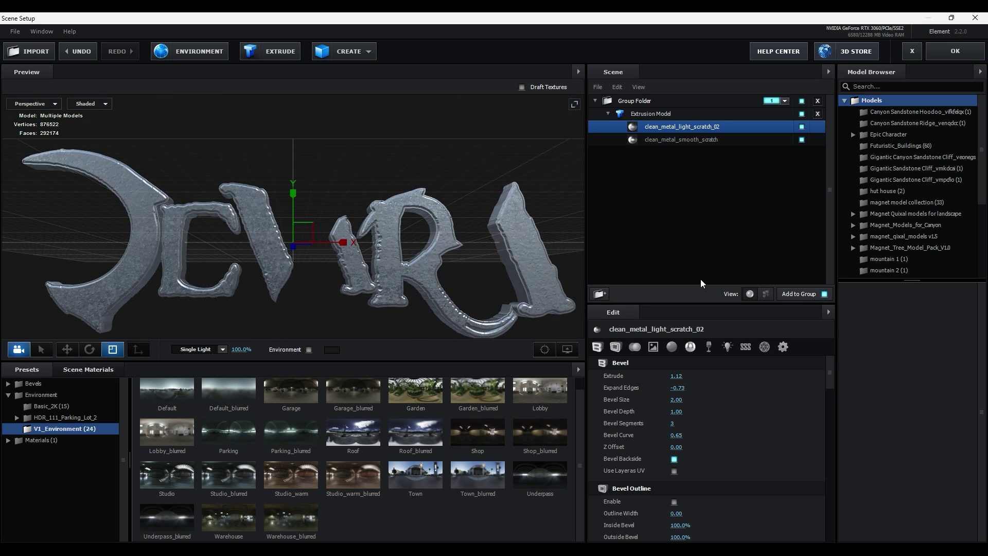
{"action": "left_click_drag", "start_coordinate": [423, 243], "coordinate": [461, 257]}
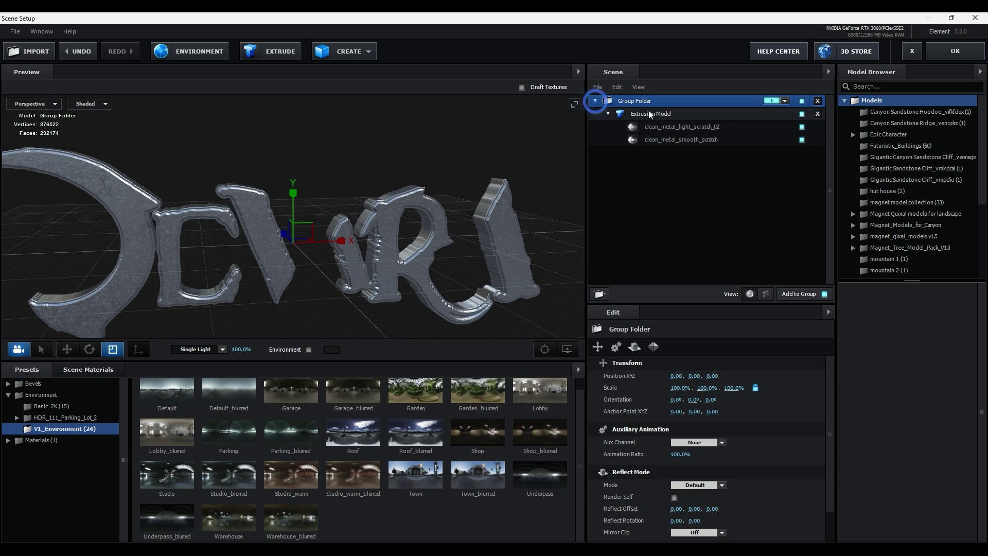
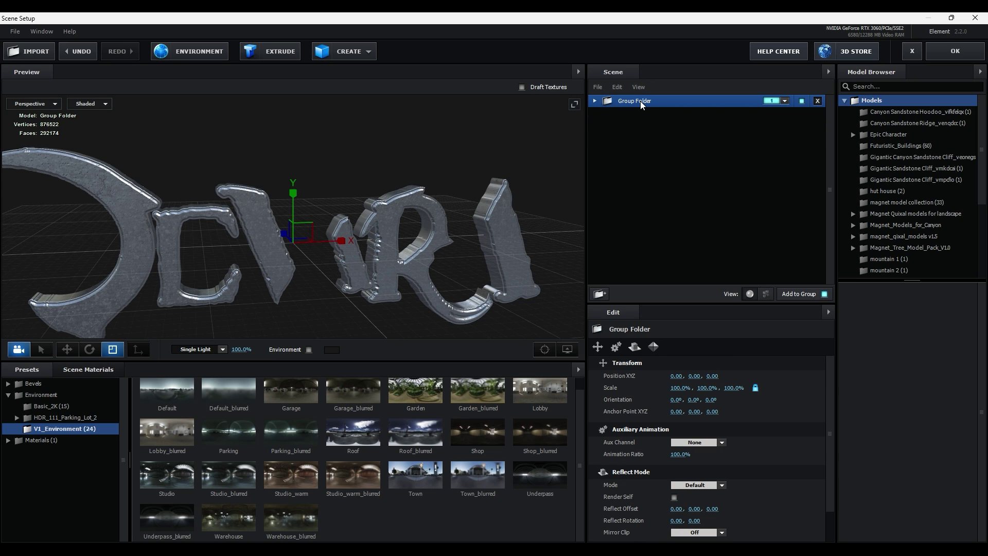
- Duplicate the letters' group folder with all its contents and rename the copy to swords
{"action": "right_click", "coordinate": [641, 101]}
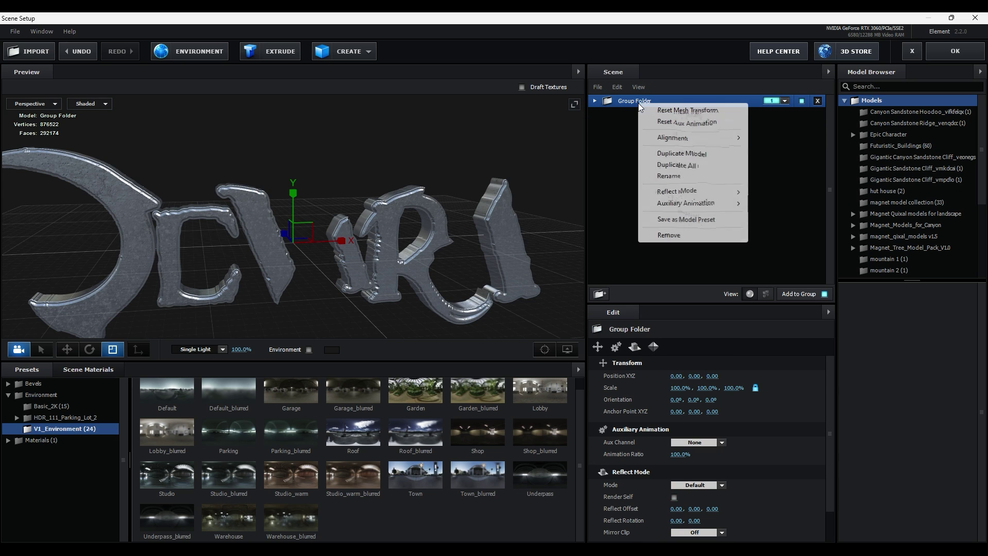
{"action": "left_click", "coordinate": [693, 166]}
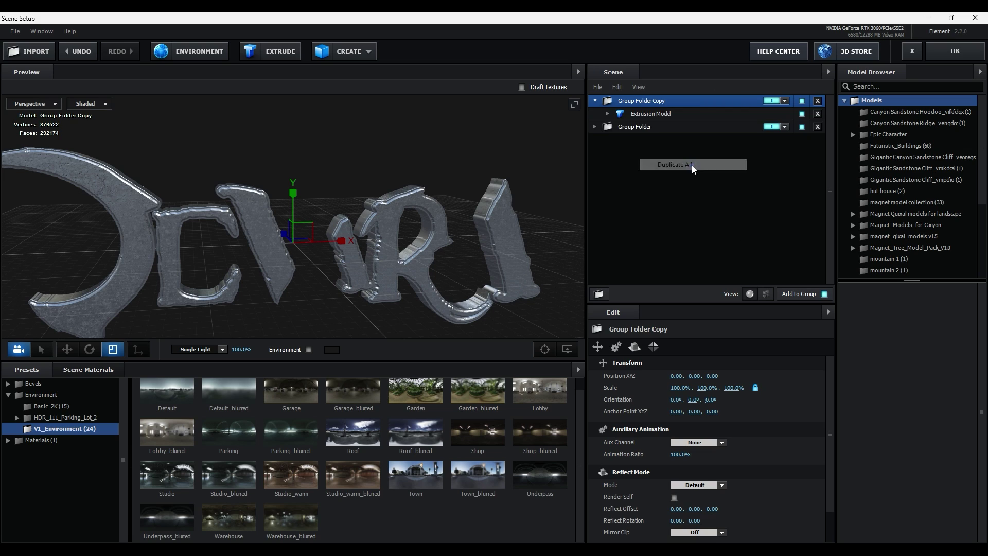
{"action": "right_click", "coordinate": [646, 101]}
{"action": "left_click", "coordinate": [685, 176]}
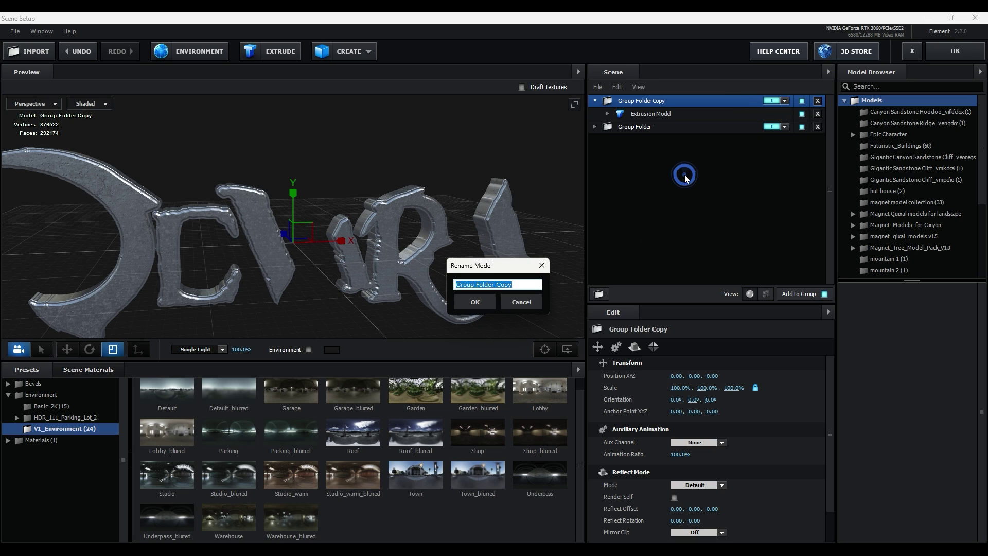
{"action": "type", "text": "swords"}
{"action": "key", "text": "Return"}
- Set the swords extrusion to Custom Path 2 and enable Normalize Size for it
{"action": "left_click", "coordinate": [649, 113]}
{"action": "left_click", "coordinate": [720, 378]}
{"action": "left_click", "coordinate": [716, 219]}
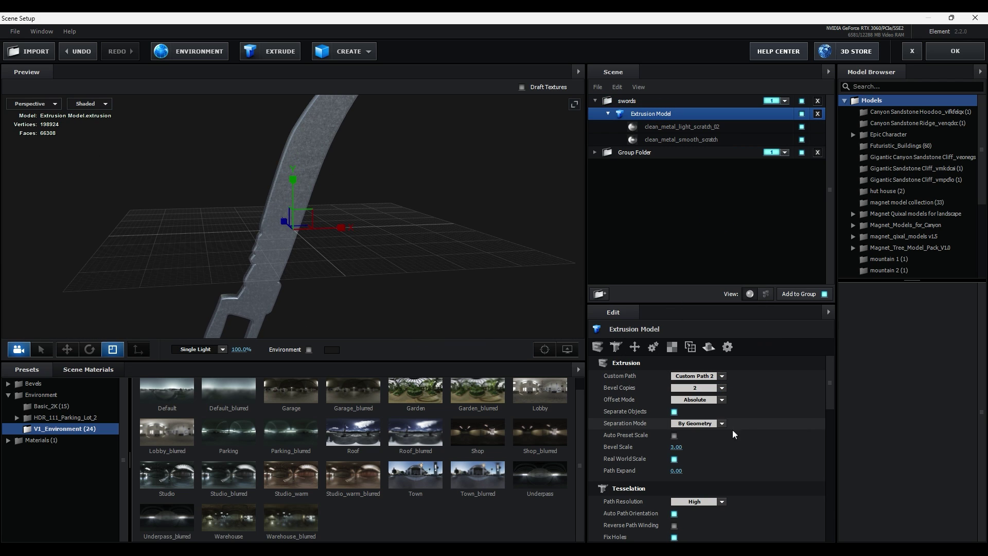
{"action": "scroll", "coordinate": [672, 435], "scroll_direction": "down", "scroll_amount": 5}
{"action": "left_click", "coordinate": [674, 435]}
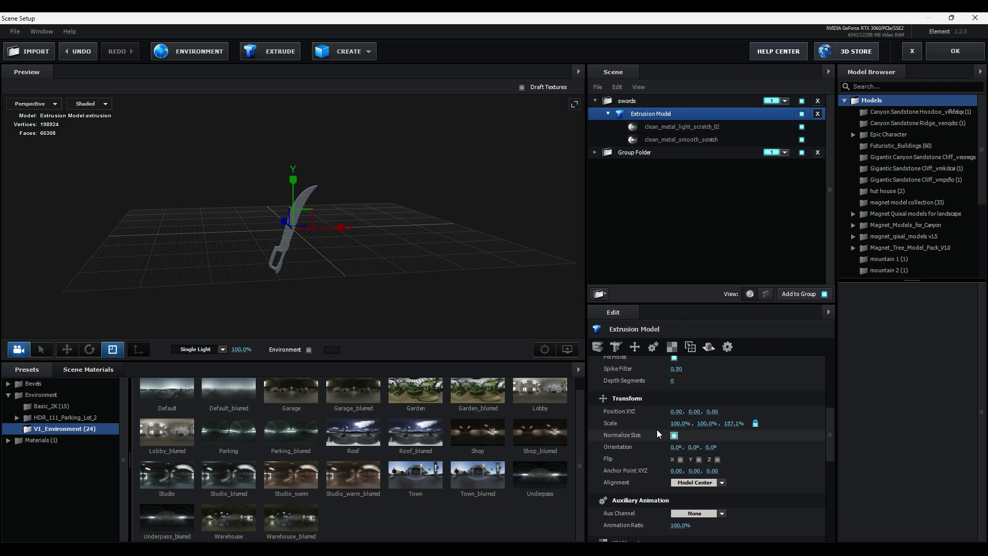
{"action": "scroll", "coordinate": [350, 282], "scroll_direction": "up", "scroll_amount": 10}
{"action": "left_click", "coordinate": [670, 126]}
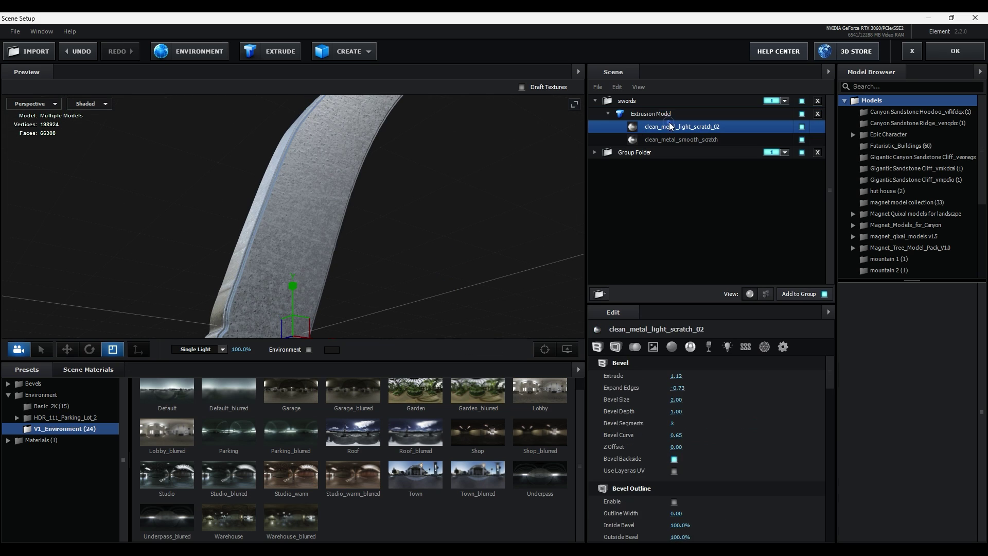
{"action": "left_click_drag", "start_coordinate": [677, 377], "coordinate": [634, 396]}
{"action": "key", "text": "ctrl+z"}
- Set the sword's clean_metal_smooth_scratch bevel to expand edges 2.89
{"action": "left_click_drag", "start_coordinate": [389, 241], "coordinate": [472, 311]}
{"action": "scroll", "coordinate": [427, 241], "scroll_direction": "up", "scroll_amount": 3}
{"action": "left_click", "coordinate": [706, 144]}
{"action": "left_click_drag", "start_coordinate": [674, 389], "coordinate": [692, 389]}
{"action": "left_click_drag", "start_coordinate": [374, 243], "coordinate": [391, 309]}
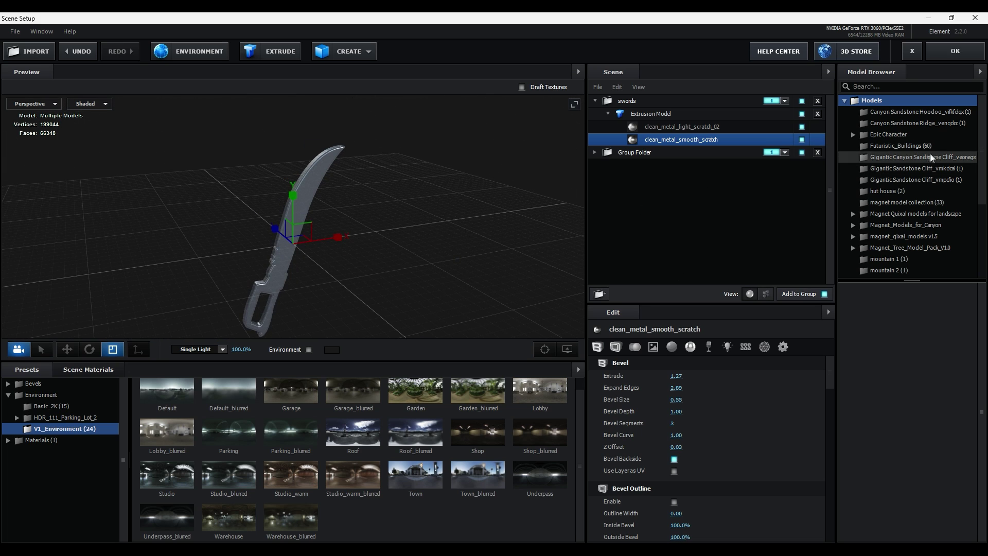
- Duplicate the sword extrusion, set the copy to Custom Path 3 and move it along X beside the first sword
{"action": "left_click", "coordinate": [656, 114]}
{"action": "key", "text": "ctrl+d"}
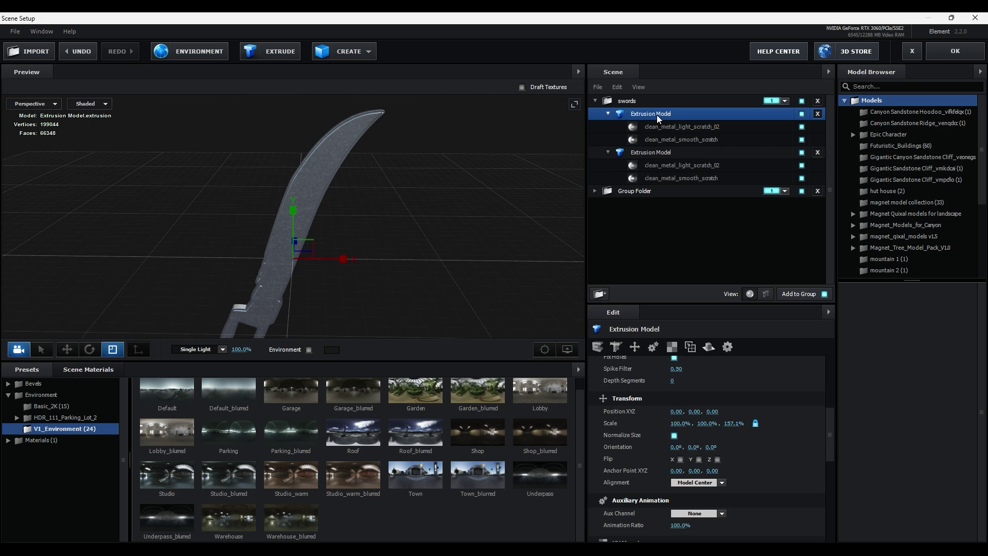
{"action": "left_click", "coordinate": [663, 153]}
{"action": "scroll", "coordinate": [775, 525], "scroll_direction": "up", "scroll_amount": 5}
{"action": "left_click", "coordinate": [699, 373]}
{"action": "left_click", "coordinate": [711, 228]}
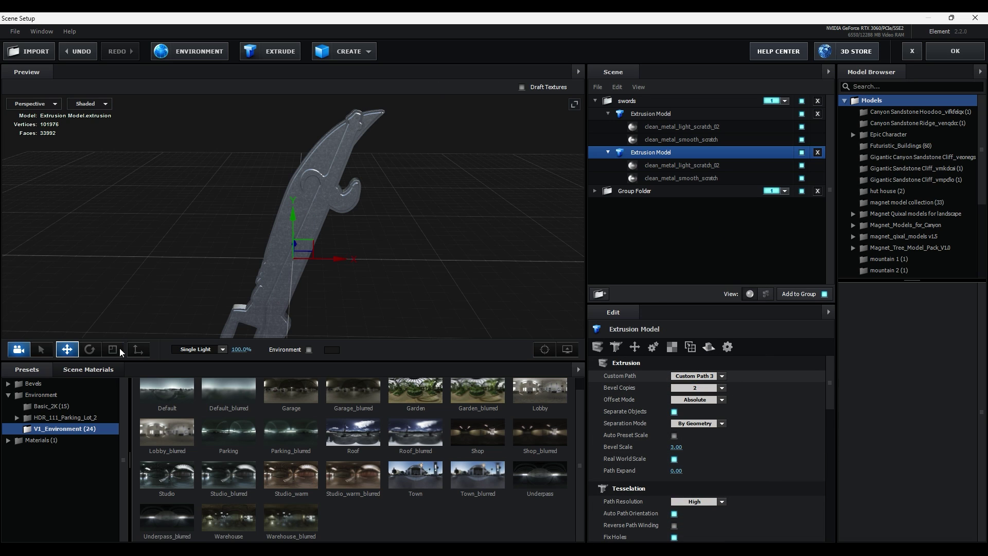
{"action": "left_click_drag", "start_coordinate": [336, 259], "coordinate": [397, 260]}
{"action": "scroll", "coordinate": [460, 269], "scroll_direction": "down", "scroll_amount": 3}
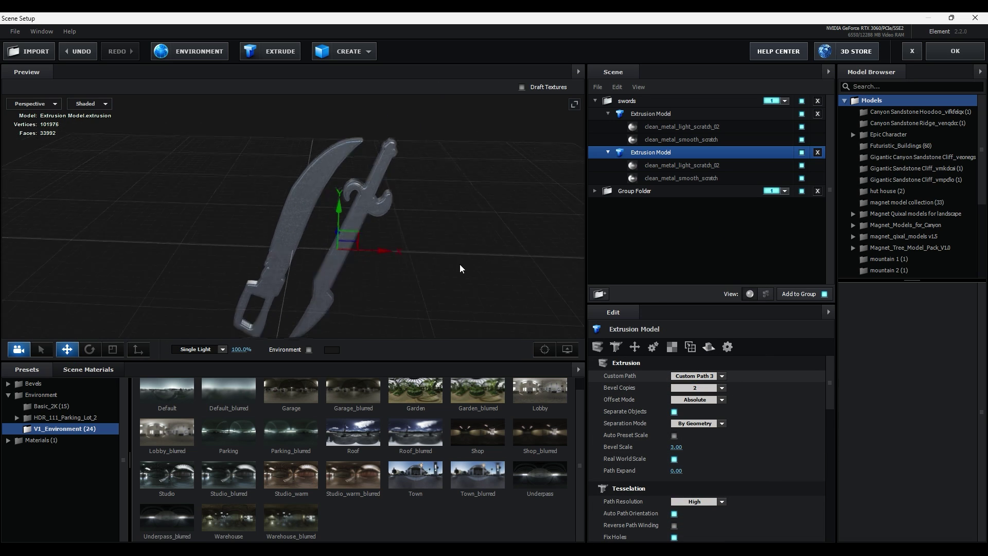
{"action": "left_click_drag", "start_coordinate": [460, 264], "coordinate": [469, 251]}
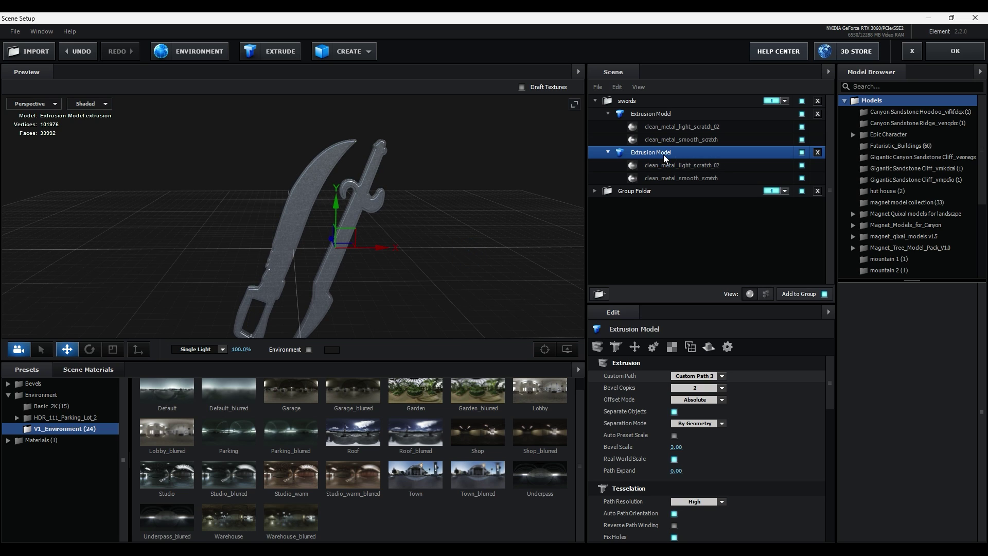
- Duplicate the second sword extrusion, set the copy to Custom Path 4 and place it past the second sword
{"action": "key", "text": "ctrl+d"}
{"action": "left_click", "coordinate": [666, 190]}
{"action": "left_click", "coordinate": [699, 374]}
{"action": "left_click", "coordinate": [710, 240]}
- Duplicate the extrusion again, set the copy to Custom Path 5 and move it along X to the first sword's free side
{"action": "key", "text": "ctrl+d"}
{"action": "left_click", "coordinate": [695, 230]}
{"action": "left_click", "coordinate": [719, 376]}
{"action": "left_click", "coordinate": [710, 252]}
{"action": "left_click_drag", "start_coordinate": [442, 247], "coordinate": [237, 254]}
- Duplicate the extrusion once more, set the copy to Custom Path 6 and place it at the outer end beyond the Custom Path 5 sword
{"action": "left_click", "coordinate": [678, 228]}
{"action": "key", "text": "ctrl+d"}
{"action": "left_click", "coordinate": [678, 269]}
{"action": "left_click", "coordinate": [697, 375]}
{"action": "left_click", "coordinate": [710, 268]}
{"action": "left_click_drag", "start_coordinate": [390, 270], "coordinate": [438, 267]}
{"action": "scroll", "coordinate": [732, 234], "scroll_direction": "down", "scroll_amount": 1}
{"action": "scroll", "coordinate": [694, 190], "scroll_direction": "up", "scroll_amount": 1}
- Assign the swords folder to group 2 and set its first extrusion's auxiliary animation to Channel 1
{"action": "left_click", "coordinate": [784, 101]}
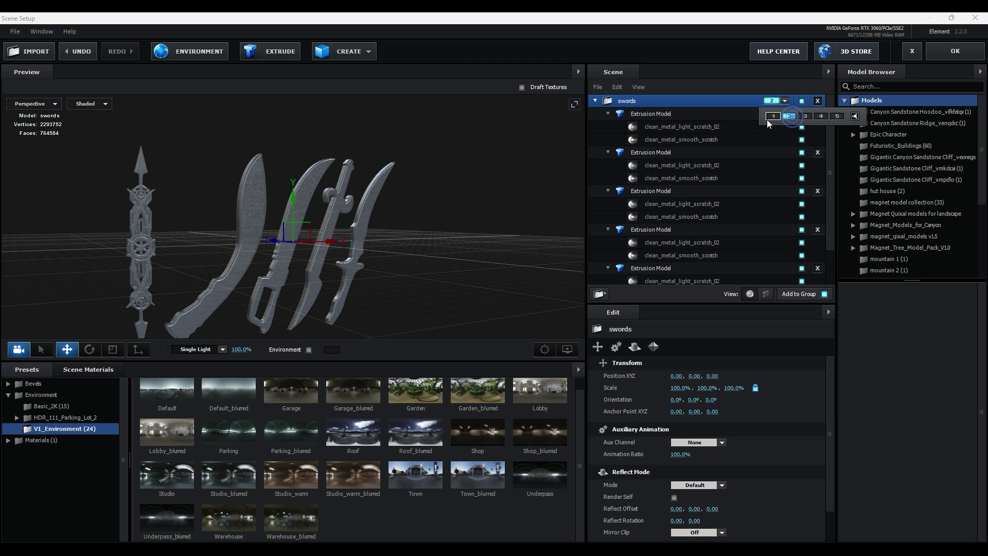
{"action": "right_click", "coordinate": [689, 117]}
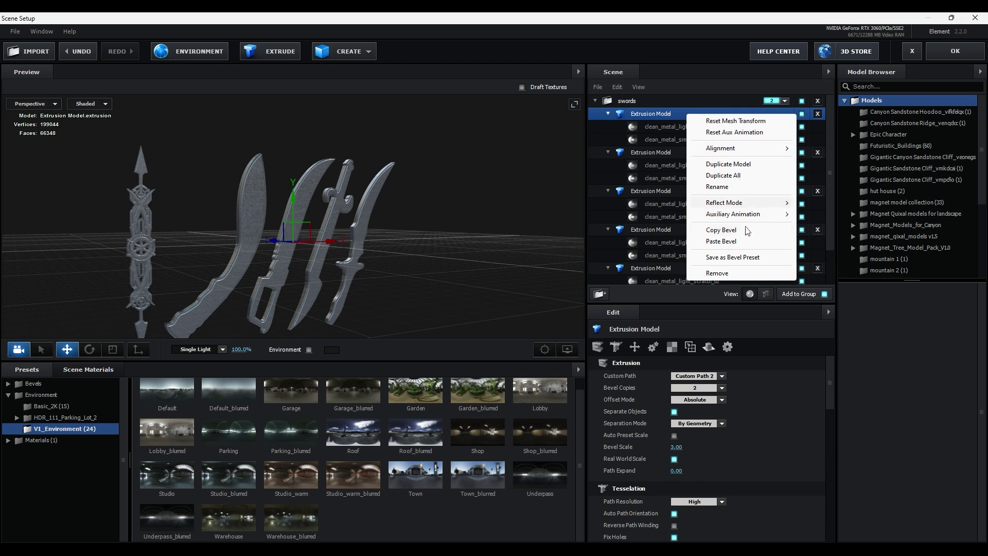
{"action": "left_click", "coordinate": [866, 226]}
{"action": "left_click", "coordinate": [607, 113]}
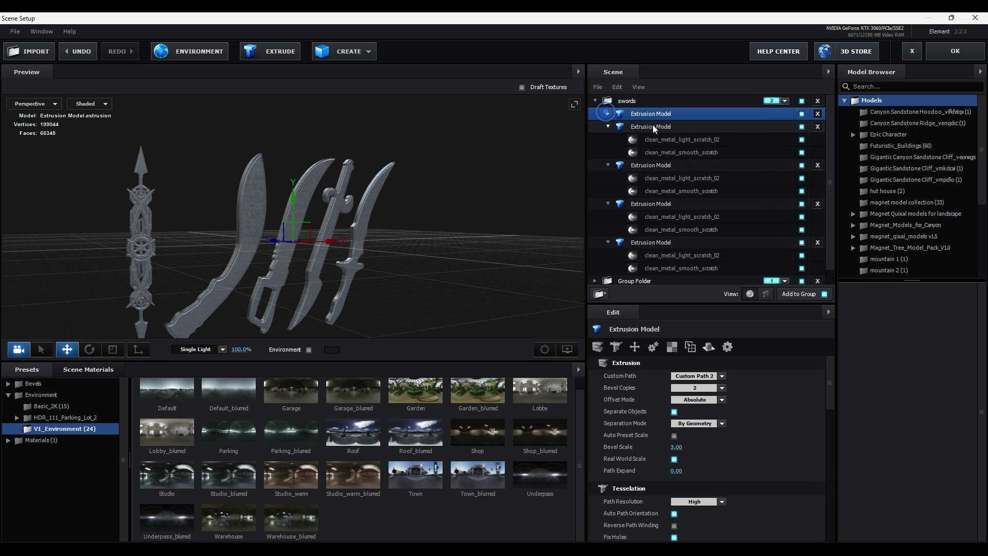
- Set the auxiliary animation of the second sword extrusion to Channel 2 and the third to Channel 3
{"action": "right_click", "coordinate": [639, 127]}
{"action": "mouse_move", "coordinate": [723, 230]}
{"action": "left_click", "coordinate": [795, 252]}
{"action": "left_click", "coordinate": [608, 126]}
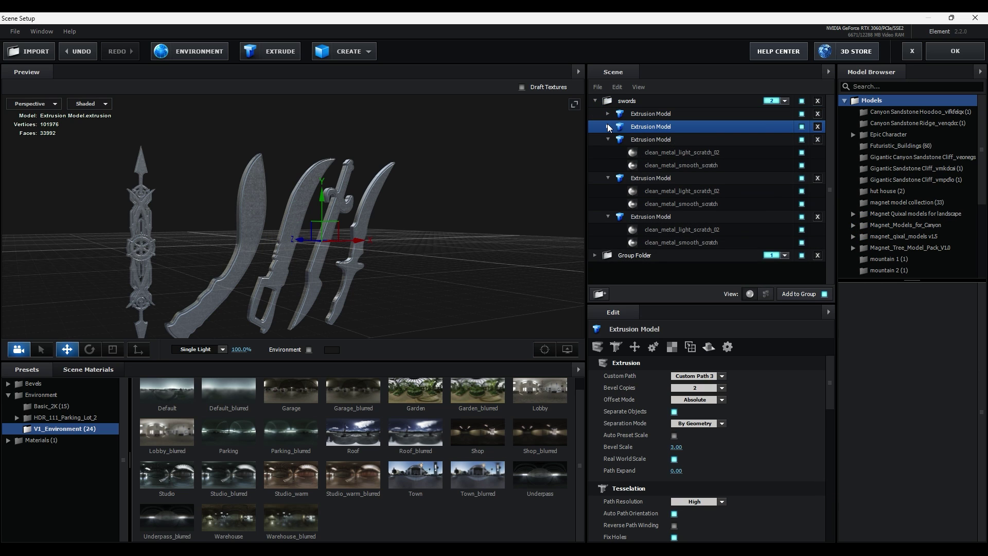
{"action": "right_click", "coordinate": [652, 139]}
{"action": "left_click", "coordinate": [795, 272]}
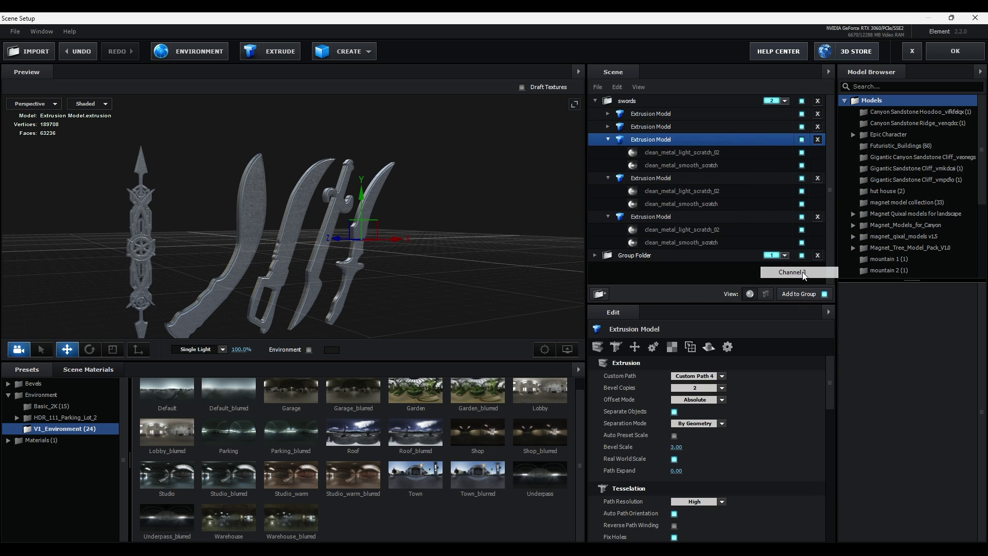
{"action": "left_click", "coordinate": [608, 139]}
- Set the auxiliary animation of the fourth sword extrusion to Channel 4 and the fifth to Channel 5
{"action": "right_click", "coordinate": [669, 152]}
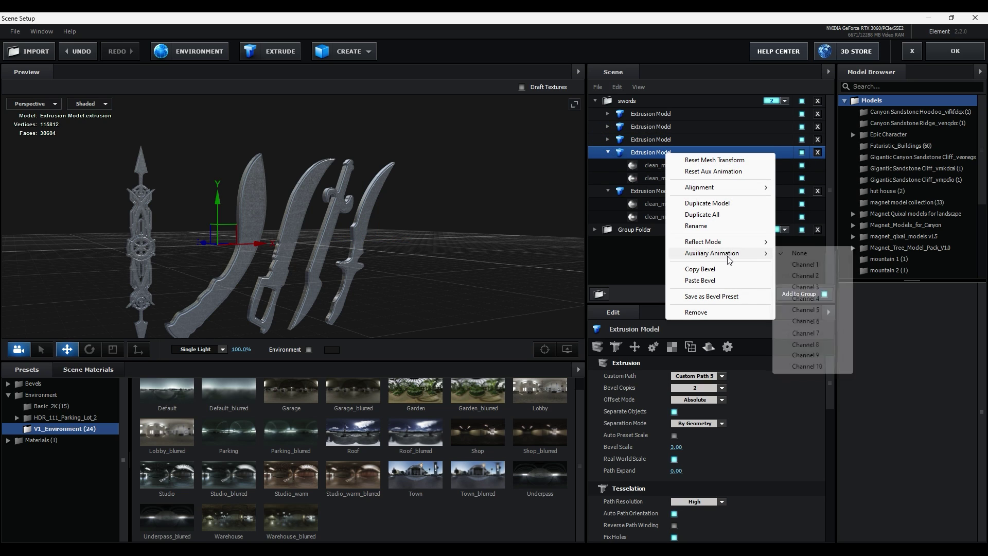
{"action": "left_click", "coordinate": [818, 298]}
{"action": "right_click", "coordinate": [654, 191]}
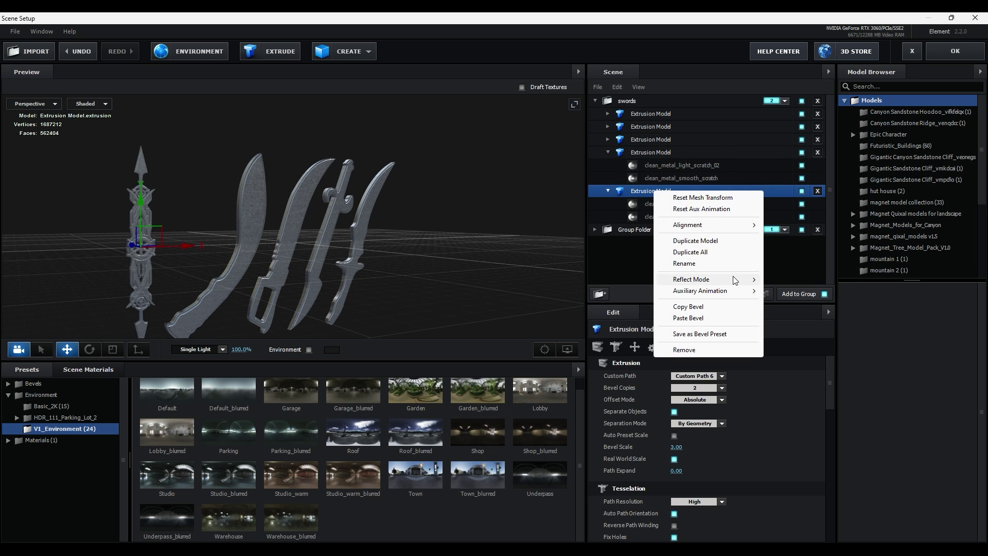
{"action": "mouse_move", "coordinate": [727, 289]}
{"action": "left_click", "coordinate": [796, 354]}
{"action": "left_click", "coordinate": [607, 152]}
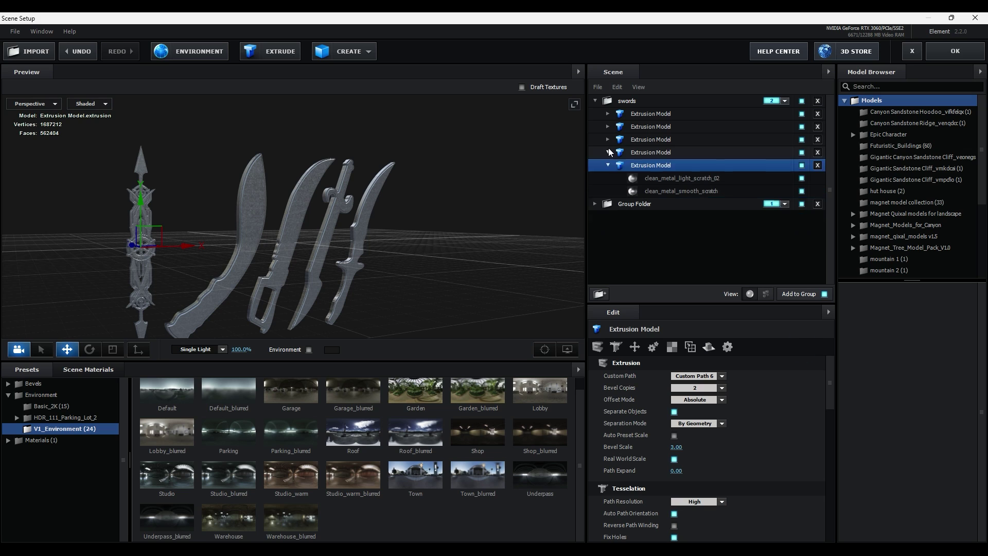
{"action": "left_click", "coordinate": [608, 165]}
- Examine the letters group and the individual sword models in the preview from several angles
{"action": "left_click", "coordinate": [644, 178]}
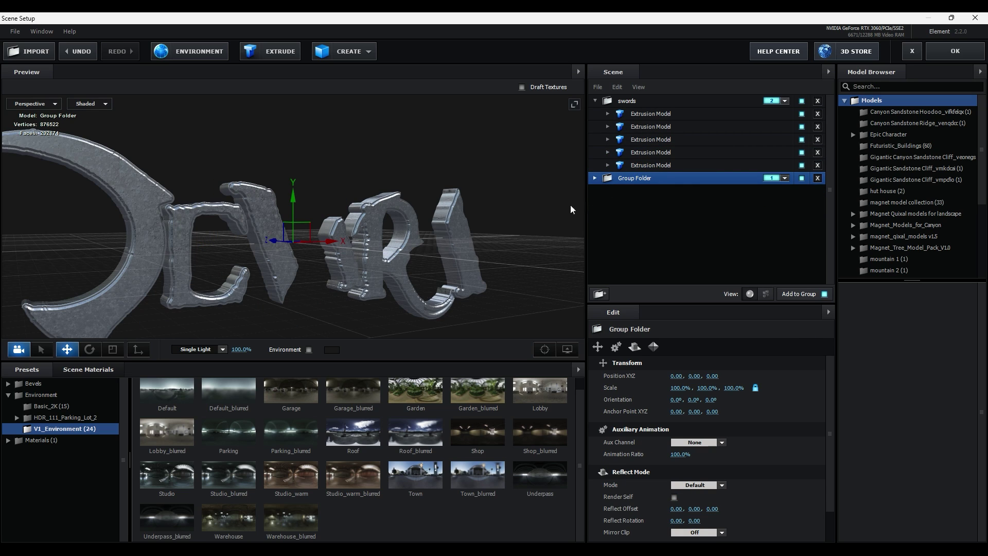
{"action": "left_click", "coordinate": [628, 100]}
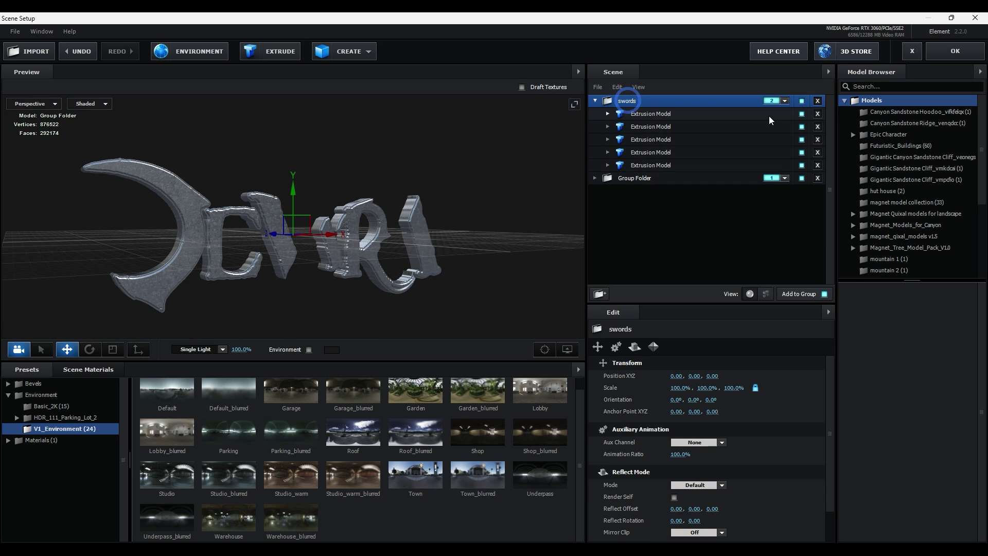
{"action": "left_click", "coordinate": [658, 114]}
{"action": "left_click", "coordinate": [657, 127]}
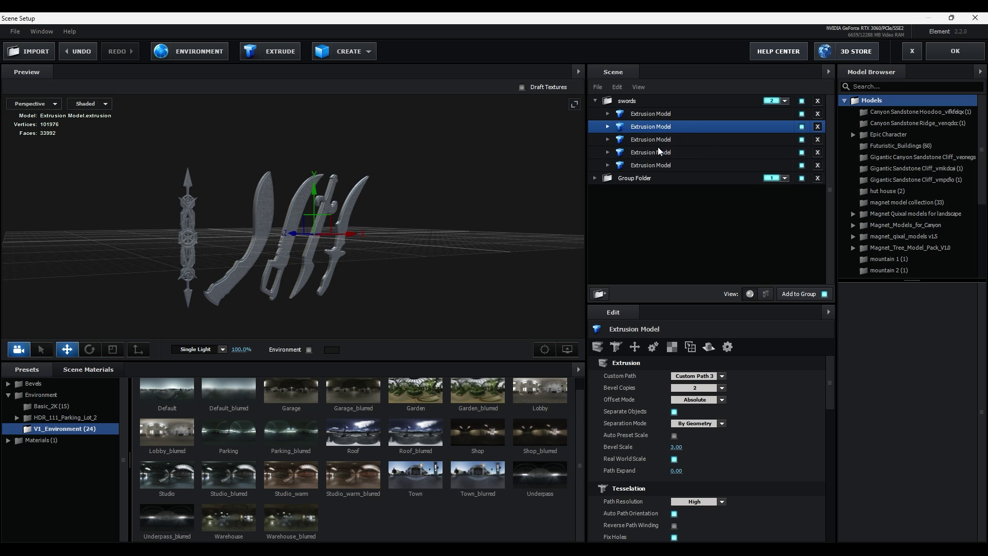
{"action": "scroll", "coordinate": [322, 315], "scroll_direction": "up", "scroll_amount": 3}
{"action": "scroll", "coordinate": [322, 315], "scroll_direction": "up", "scroll_amount": 2}
{"action": "left_click_drag", "start_coordinate": [488, 250], "coordinate": [444, 263]}
{"action": "left_click", "coordinate": [640, 178]}
{"action": "scroll", "coordinate": [400, 270], "scroll_direction": "down", "scroll_amount": 4}
{"action": "left_click", "coordinate": [632, 100]}
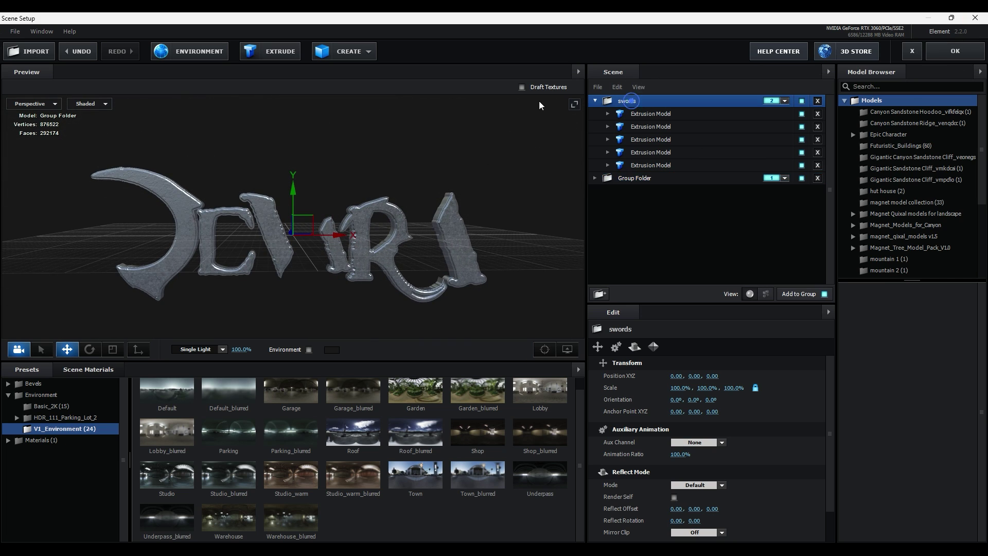
- Accept the scene setup and return to the After Effects composition
{"action": "left_click", "coordinate": [955, 52]}
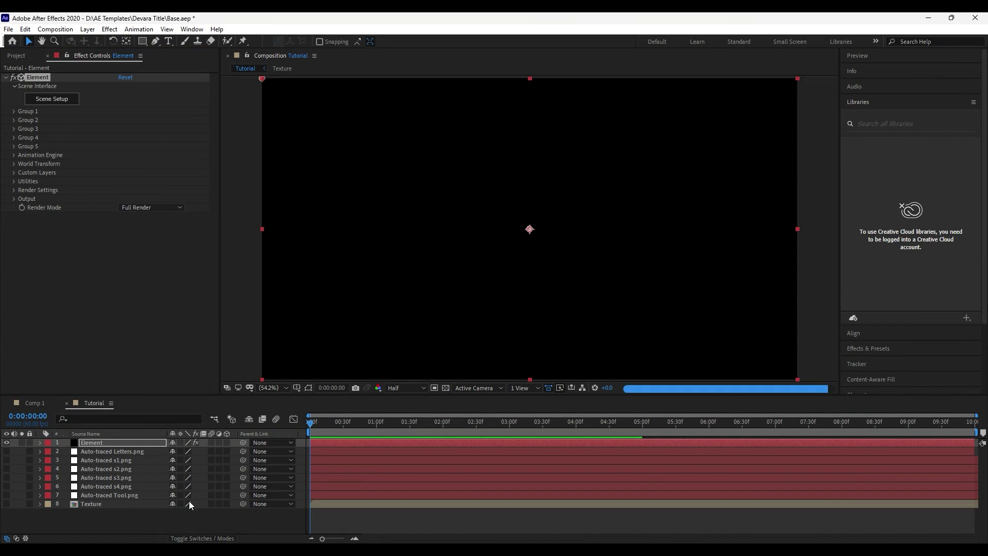
- Disable Group 2 of the Element effect so the swords are hidden and only the letters render
{"action": "left_click", "coordinate": [99, 442]}
{"action": "left_click", "coordinate": [15, 120]}
{"action": "left_click", "coordinate": [121, 128]}
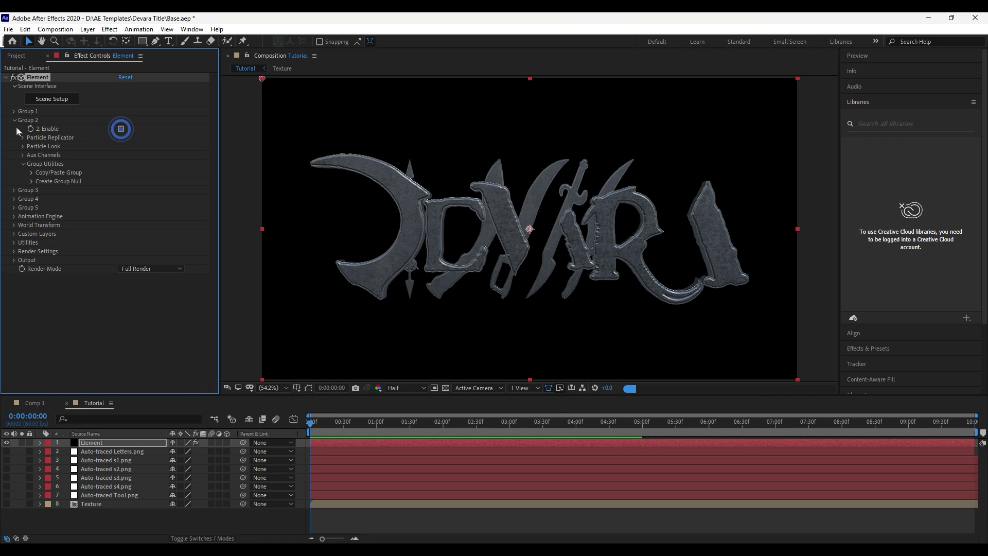
{"action": "left_click", "coordinate": [15, 120]}
- Spread the Group 1 letters apart by setting their multi-object X Displace to 0.17
{"action": "left_click", "coordinate": [15, 111]}
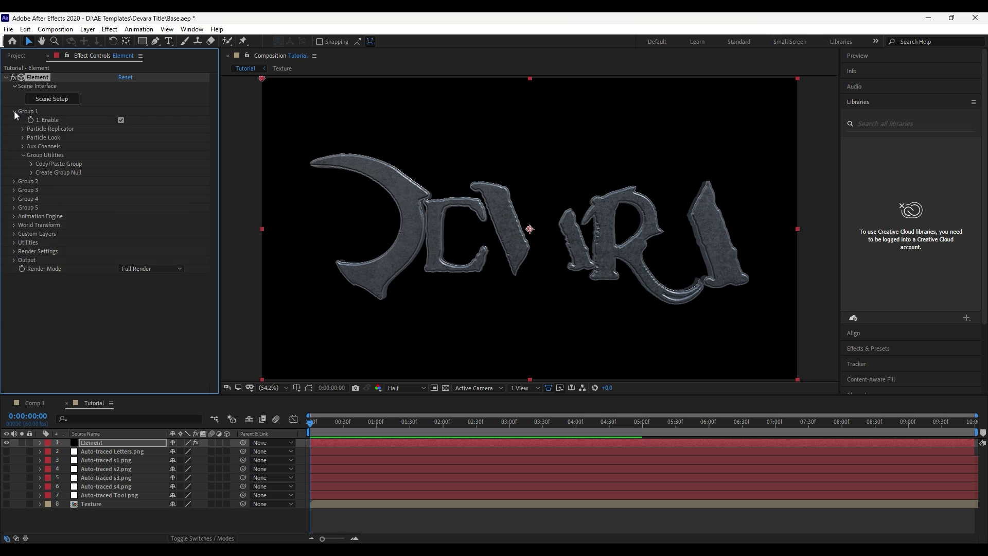
{"action": "left_click", "coordinate": [23, 138]}
{"action": "scroll", "coordinate": [29, 205], "scroll_direction": "down", "scroll_amount": 2}
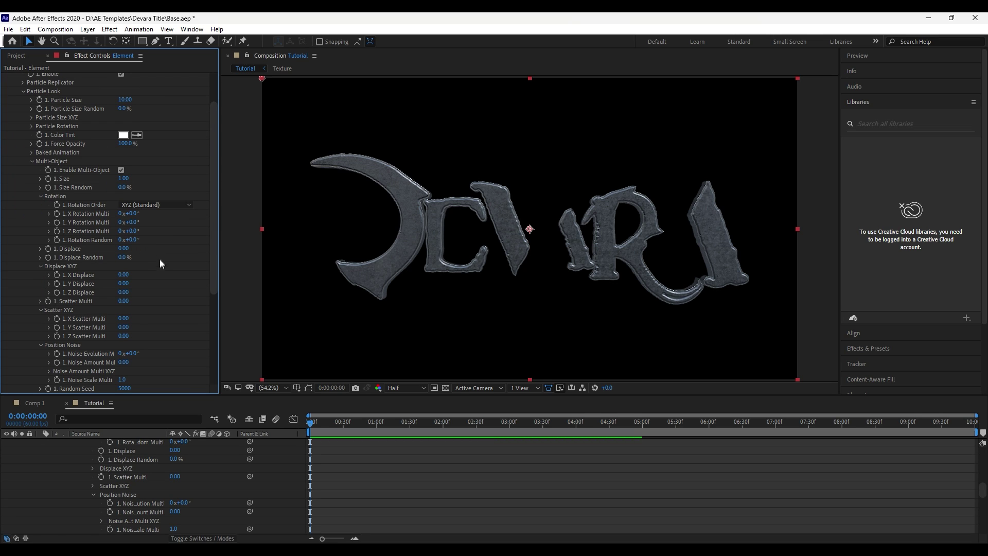
{"action": "mouse_move", "coordinate": [125, 274]}
{"action": "left_mouse_down"}
{"action": "mouse_move", "coordinate": [144, 273]}
{"action": "mouse_move", "coordinate": [129, 275]}
{"action": "left_mouse_up"}
{"action": "scroll", "coordinate": [82, 249], "scroll_direction": "up", "scroll_amount": 3}
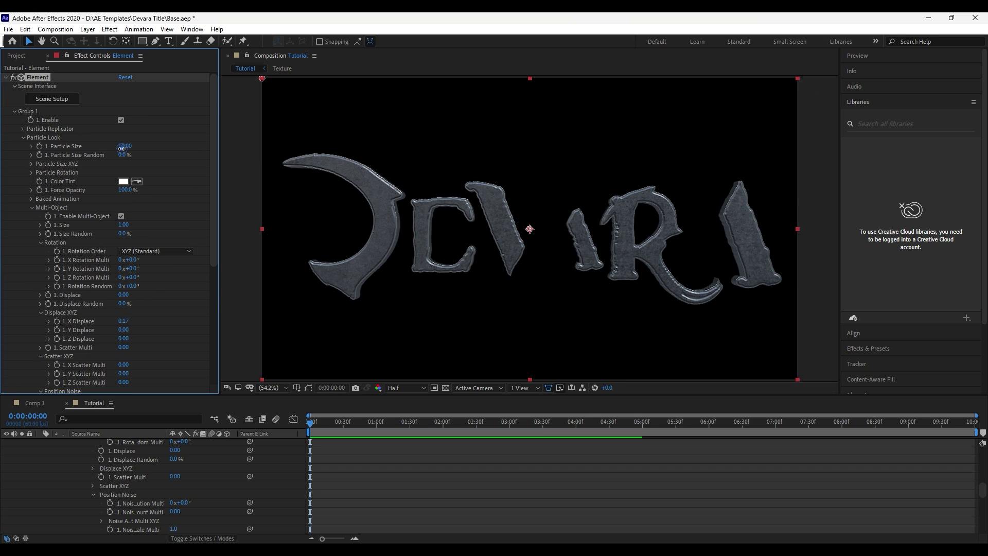
- Add a two-node 50 mm camera to the composition and dolly it back from the title
{"action": "left_click", "coordinate": [198, 477]}
{"action": "scroll", "coordinate": [224, 480], "scroll_direction": "up", "scroll_amount": 10}
{"action": "left_click", "coordinate": [41, 444]}
{"action": "right_click", "coordinate": [101, 512]}
{"action": "mouse_move", "coordinate": [137, 398]}
{"action": "left_click", "coordinate": [287, 451]}
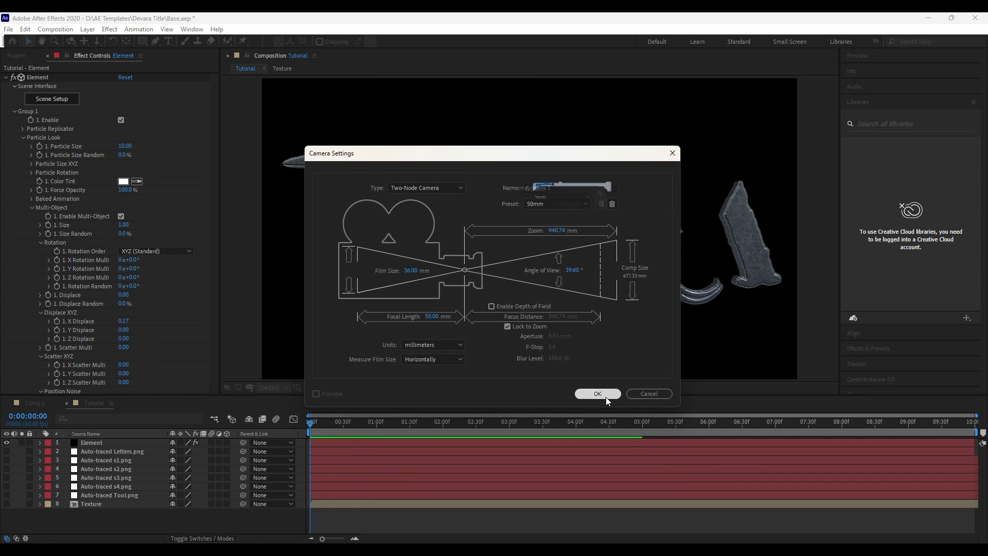
{"action": "left_click", "coordinate": [602, 396]}
{"action": "left_click", "coordinate": [97, 40]}
{"action": "left_click_drag", "start_coordinate": [528, 236], "coordinate": [567, 446]}
- Add a white parallel light with 117% intensity and shadow casting enabled
{"action": "right_click", "coordinate": [119, 511]}
{"action": "mouse_move", "coordinate": [239, 408]}
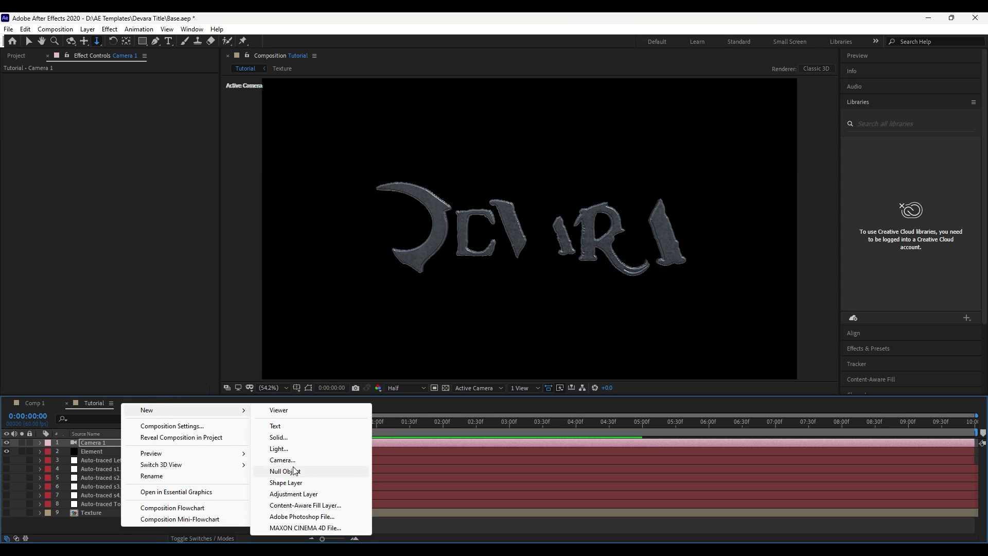
{"action": "left_click", "coordinate": [284, 448]}
{"action": "left_click", "coordinate": [183, 155]}
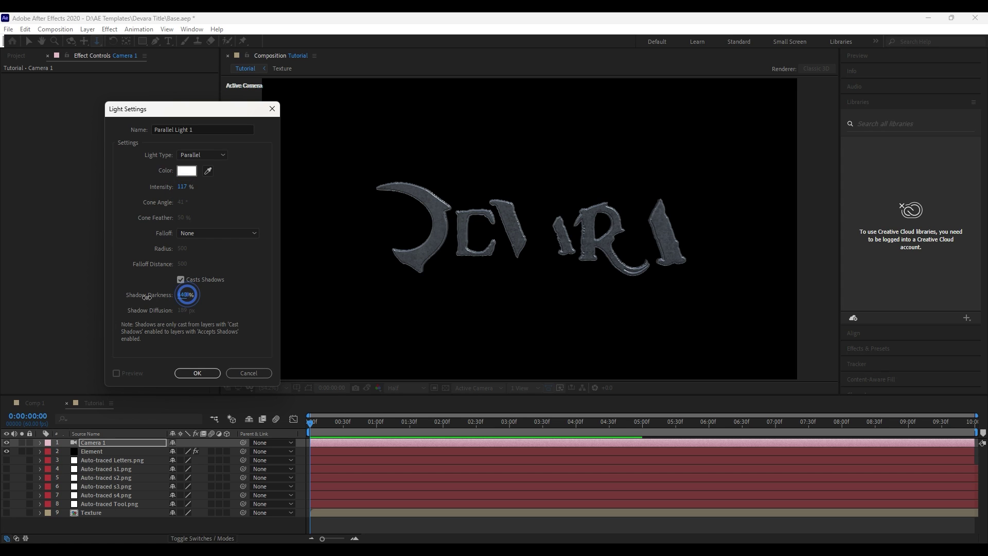
{"action": "left_click", "coordinate": [198, 373]}
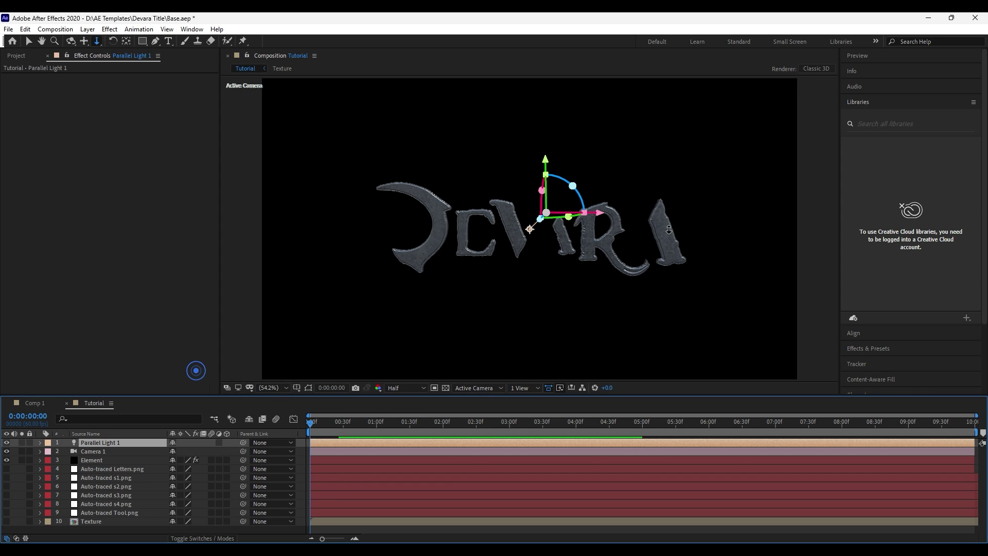
- Move the parallel light beyond the frame's upper-right edge and aim it near the foot of the letter R
{"action": "key", "text": "v"}
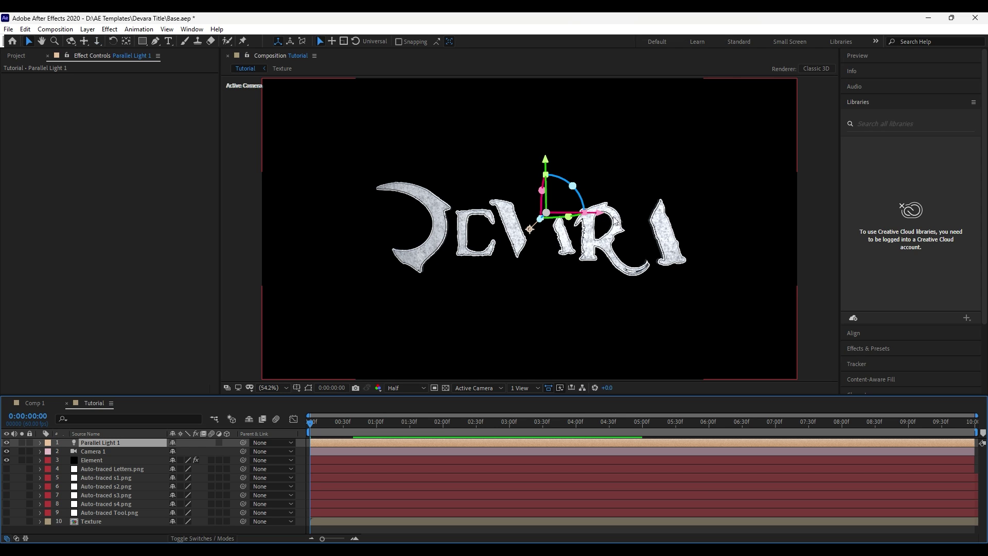
{"action": "left_click_drag", "start_coordinate": [599, 212], "coordinate": [815, 213]}
{"action": "left_click_drag", "start_coordinate": [763, 166], "coordinate": [811, 106]}
{"action": "mouse_move", "coordinate": [755, 174]}
{"action": "left_mouse_down"}
{"action": "mouse_move", "coordinate": [710, 286]}
{"action": "mouse_move", "coordinate": [721, 280]}
{"action": "mouse_move", "coordinate": [621, 219]}
{"action": "mouse_move", "coordinate": [701, 187]}
{"action": "mouse_move", "coordinate": [730, 201]}
{"action": "mouse_move", "coordinate": [742, 251]}
{"action": "mouse_move", "coordinate": [657, 218]}
{"action": "mouse_move", "coordinate": [631, 220]}
{"action": "mouse_move", "coordinate": [647, 226]}
{"action": "left_mouse_up"}
{"action": "left_click_drag", "start_coordinate": [646, 260], "coordinate": [641, 249]}
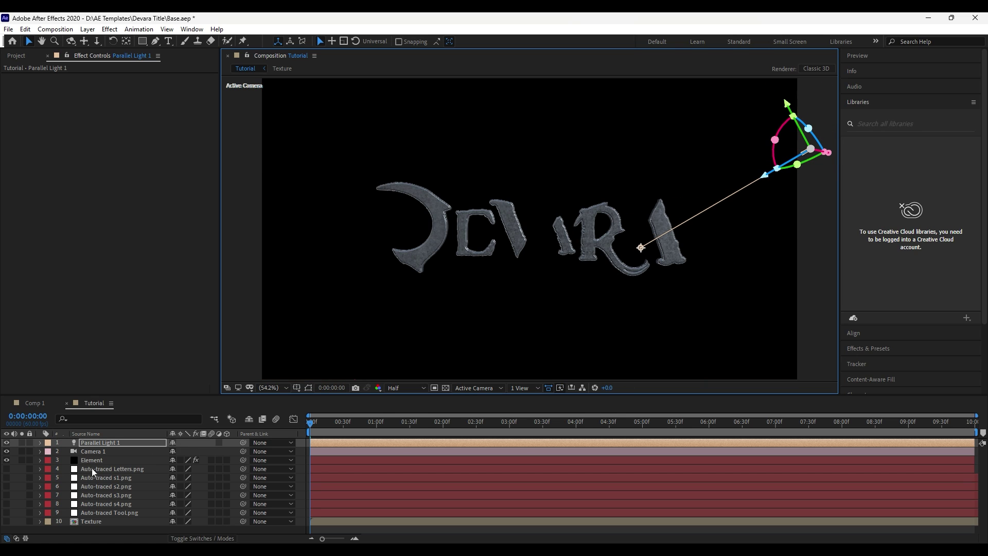
- Add a pale orange point light and position it behind the title at about 1040, 320, 3883
{"action": "right_click", "coordinate": [188, 445]}
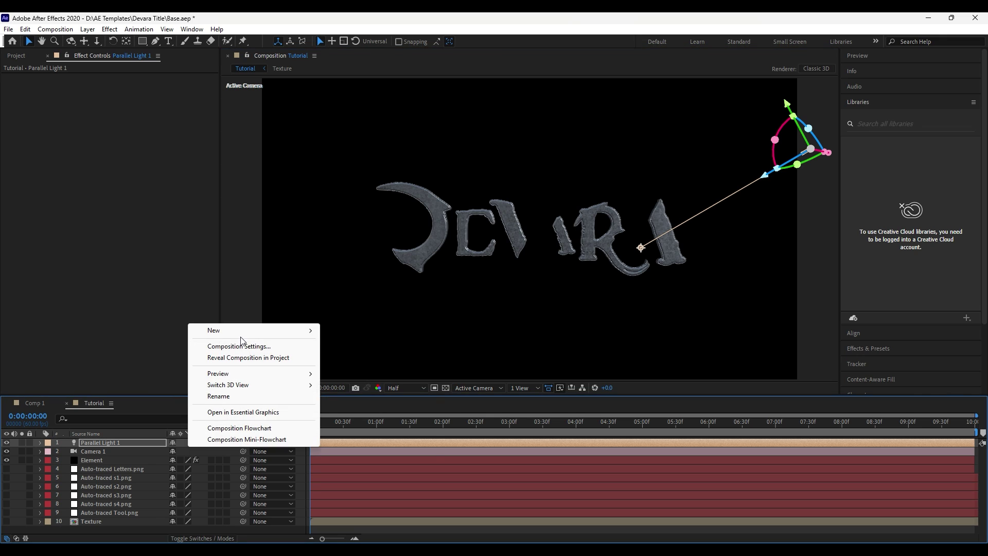
{"action": "mouse_move", "coordinate": [239, 330]}
{"action": "left_click", "coordinate": [359, 370]}
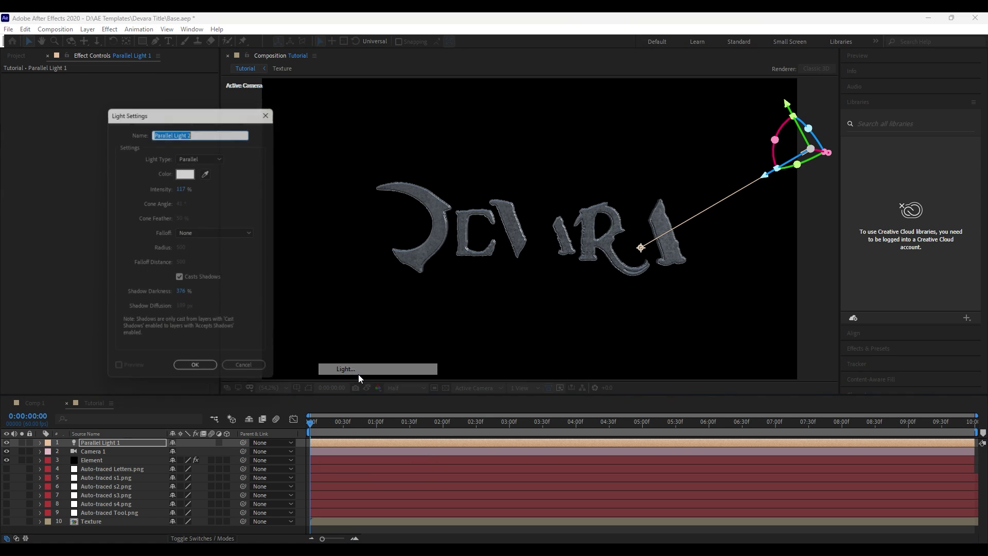
{"action": "left_click", "coordinate": [208, 178]}
{"action": "left_click", "coordinate": [195, 155]}
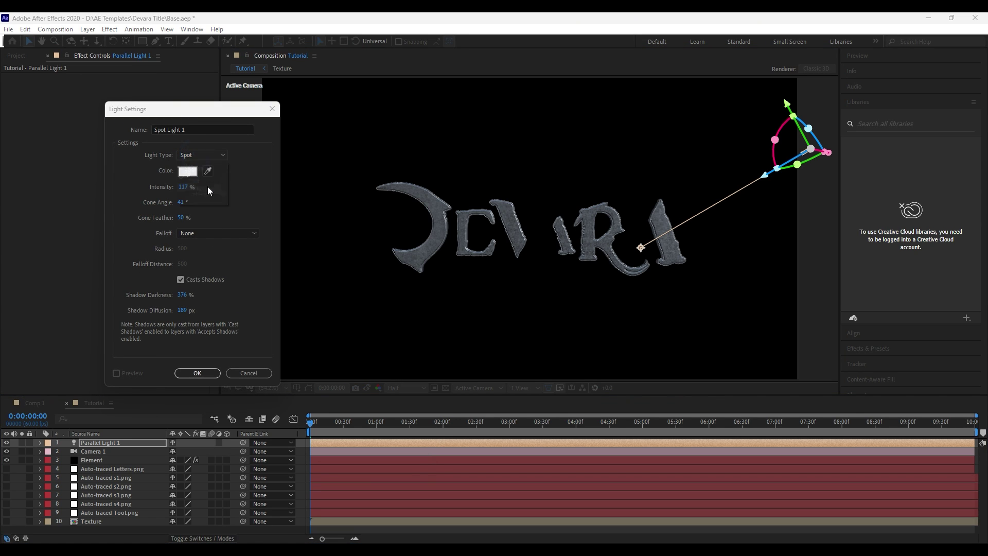
{"action": "left_click", "coordinate": [185, 170]}
{"action": "left_click_drag", "start_coordinate": [238, 391], "coordinate": [238, 412]}
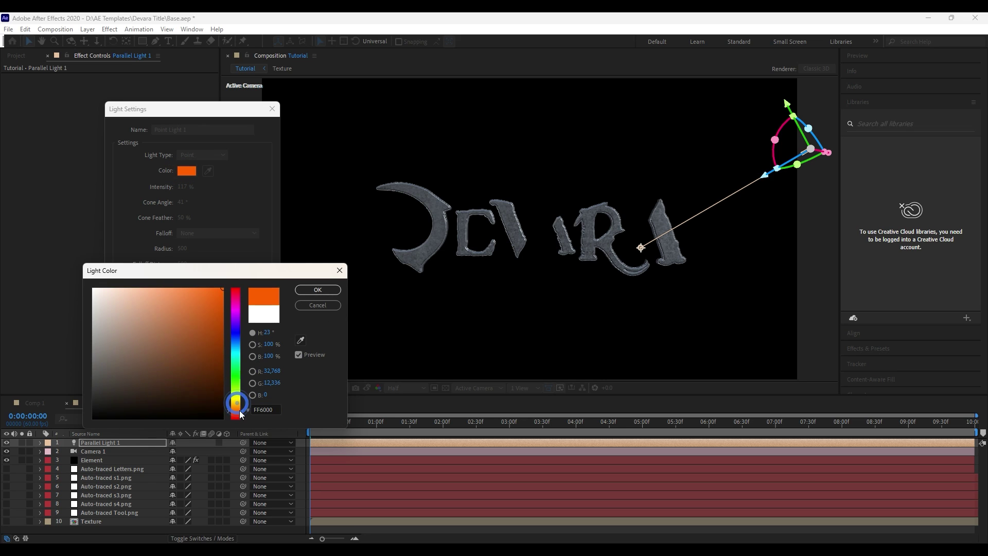
{"action": "left_click", "coordinate": [150, 290]}
{"action": "key", "text": "Return"}
{"action": "left_click", "coordinate": [199, 375]}
{"action": "key", "text": "p"}
{"action": "left_click_drag", "start_coordinate": [194, 451], "coordinate": [3, 451]}
- Duplicate the orange point light and move the copy to position 250, 540, -1466.7
{"action": "key", "text": "ctrl+d"}
{"action": "key", "text": "p"}
{"action": "left_click_drag", "start_coordinate": [172, 450], "coordinate": [143, 450]}
{"action": "left_click_drag", "start_coordinate": [191, 451], "coordinate": [203, 451]}
{"action": "left_click_drag", "start_coordinate": [209, 451], "coordinate": [278, 451]}
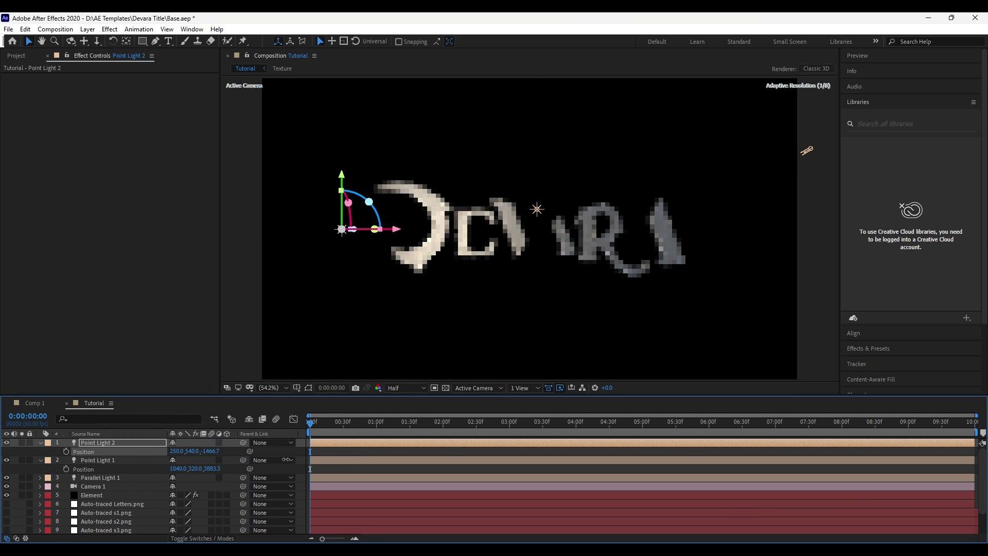
- Change the color of the duplicated point light to a light blue
{"action": "double_click", "coordinate": [98, 443]}
{"action": "left_click", "coordinate": [185, 170]}
{"action": "left_click_drag", "start_coordinate": [238, 404], "coordinate": [237, 346]}
{"action": "left_click", "coordinate": [317, 291]}
{"action": "key", "text": "Return"}
- Move the blue point light up and across so it sits above the letter E
{"action": "left_click_drag", "start_coordinate": [342, 176], "coordinate": [351, 98]}
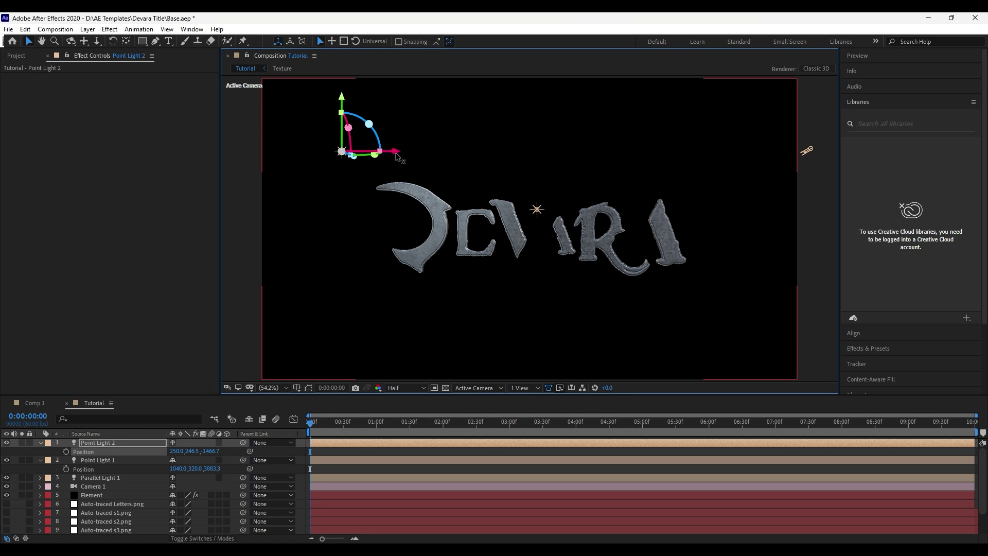
{"action": "left_click_drag", "start_coordinate": [396, 152], "coordinate": [511, 152]}
{"action": "left_click", "coordinate": [40, 443]}
{"action": "left_click", "coordinate": [40, 451]}
{"action": "left_click", "coordinate": [128, 469]}
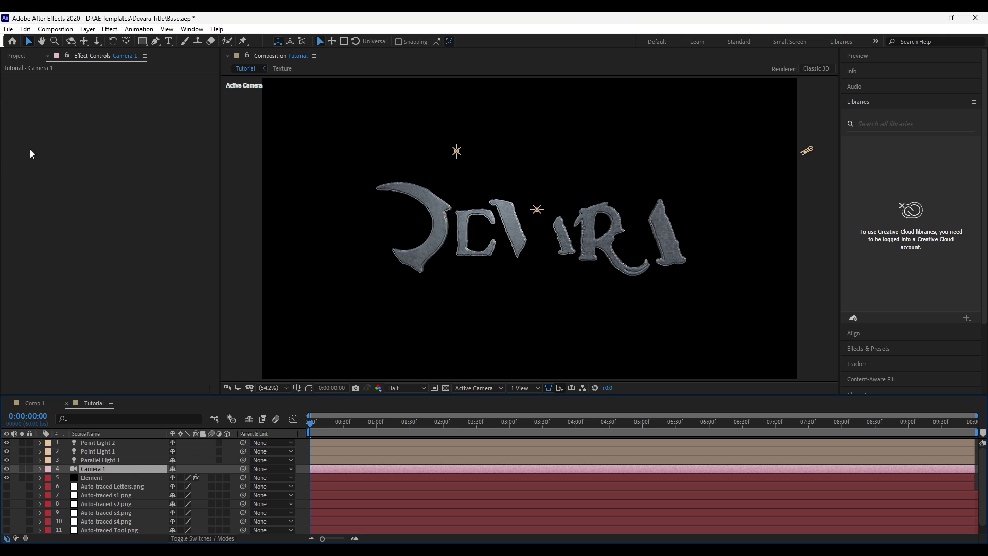
- Open the BG composition, solo the bottom sky-and-sea clip and play it back
{"action": "left_click", "coordinate": [15, 57]}
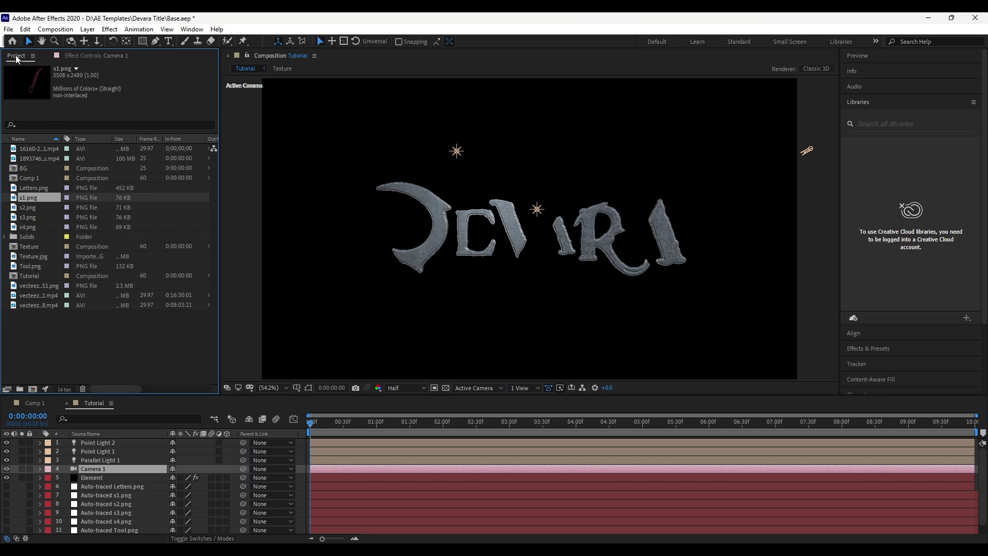
{"action": "double_click", "coordinate": [26, 168]}
{"action": "left_click", "coordinate": [22, 504]}
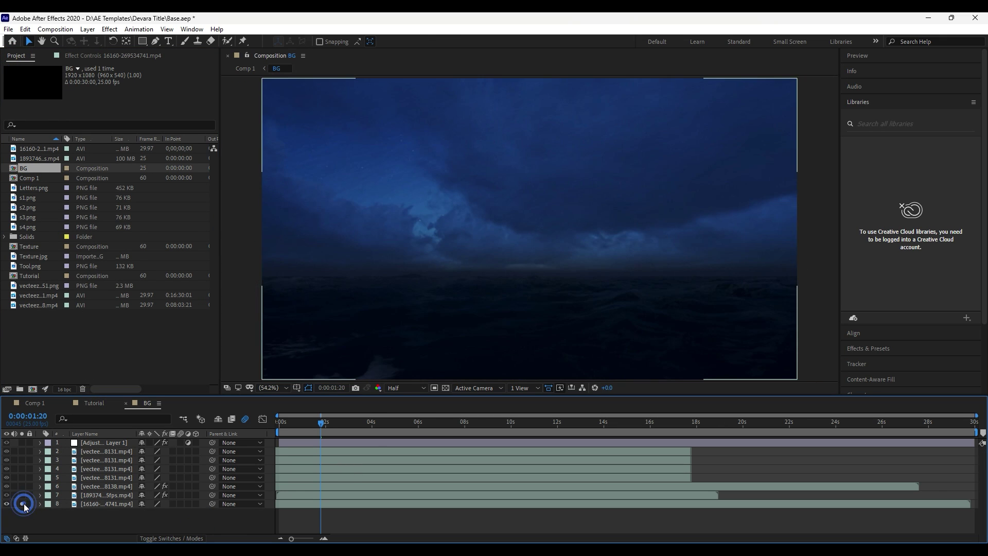
{"action": "left_click_drag", "start_coordinate": [321, 421], "coordinate": [655, 437]}
{"action": "key", "text": "space"}
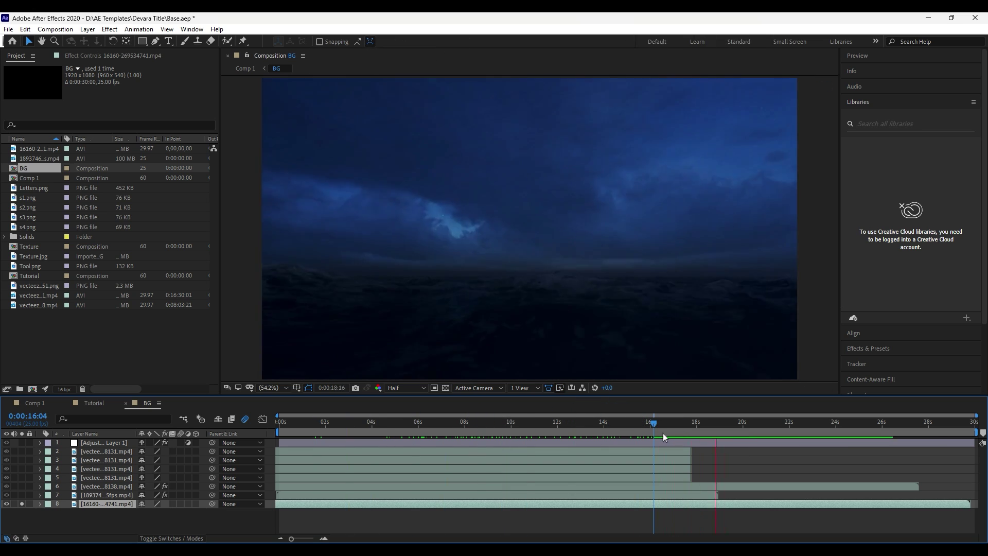
{"action": "left_click", "coordinate": [379, 423]}
- Solo the fire clips in the BG composition and examine the adjustment layer's color grading at several times
{"action": "left_click", "coordinate": [95, 486]}
{"action": "left_click", "coordinate": [22, 486]}
{"action": "left_click", "coordinate": [316, 58]}
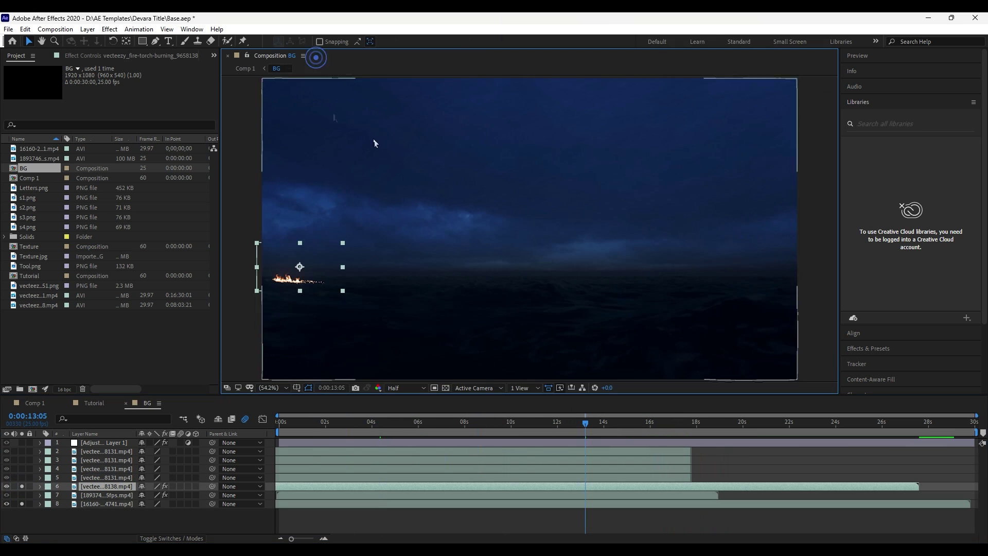
{"action": "left_click_drag", "start_coordinate": [22, 478], "coordinate": [21, 443]}
{"action": "left_click", "coordinate": [102, 443]}
{"action": "left_click", "coordinate": [126, 56]}
{"action": "left_click", "coordinate": [5, 95]}
{"action": "left_click", "coordinate": [102, 442]}
{"action": "left_click", "coordinate": [22, 495]}
{"action": "left_click", "coordinate": [624, 429]}
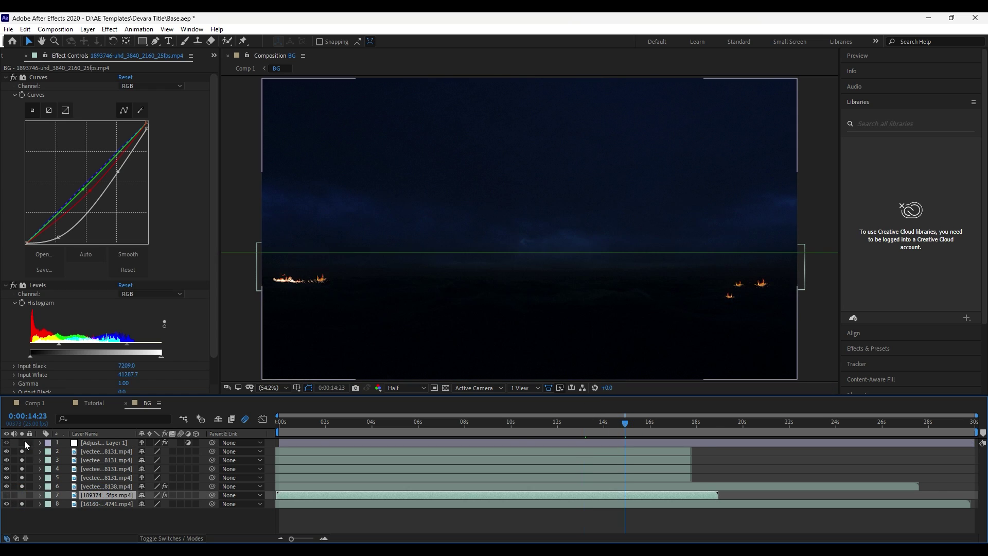
{"action": "left_click_drag", "start_coordinate": [625, 430], "coordinate": [503, 430]}
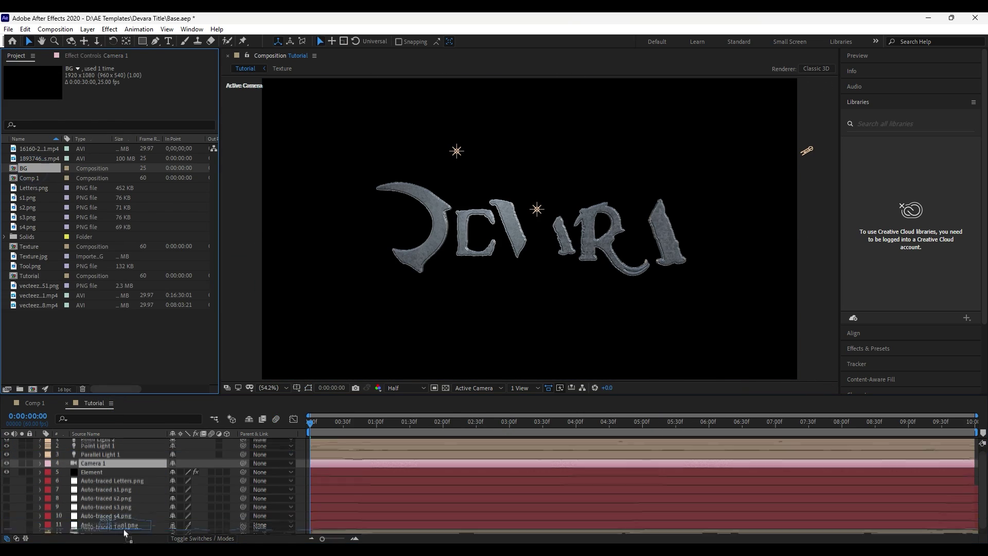
- Place the BG composition beneath all layers of the Tutorial composition and save the project
{"action": "left_click_drag", "start_coordinate": [123, 529], "coordinate": [125, 530]}
{"action": "scroll", "coordinate": [172, 468], "scroll_direction": "up", "scroll_amount": 2}
{"action": "key", "text": "ctrl+s"}
- Set the Tutorial composition's duration to 18 seconds and extend all its layers to the new end
{"action": "left_click_drag", "start_coordinate": [441, 429], "coordinate": [834, 426]}
{"action": "key", "text": "ctrl+k"}
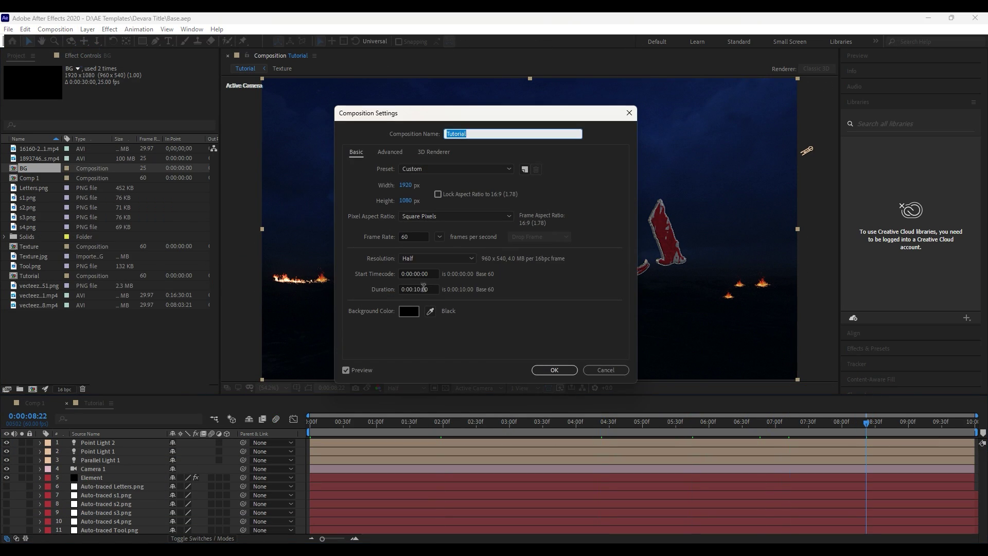
{"action": "left_click", "coordinate": [423, 287]}
{"action": "type", "text": "1800"}
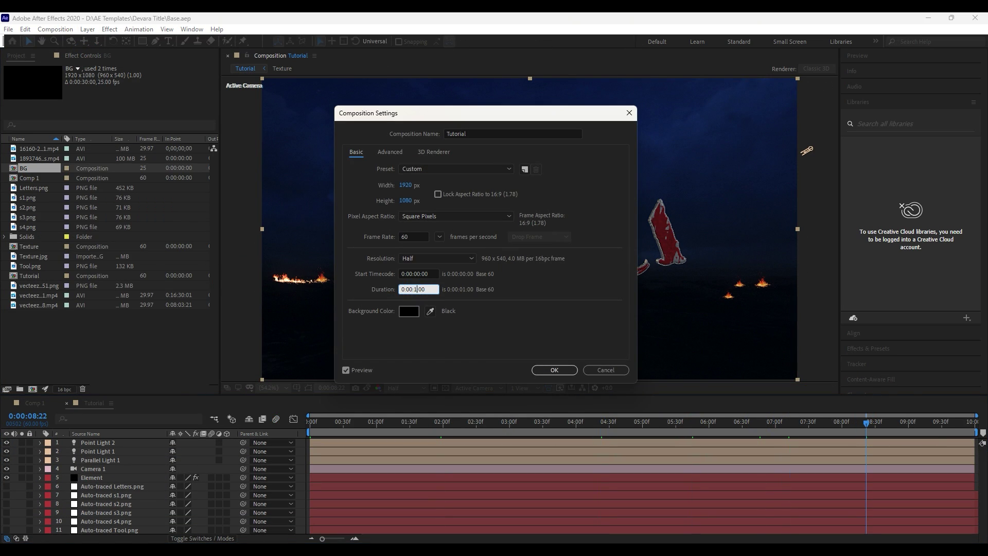
{"action": "key", "text": "Return"}
{"action": "key", "text": "ctrl+a"}
{"action": "left_click_drag", "start_coordinate": [678, 469], "coordinate": [977, 473]}
{"action": "scroll", "coordinate": [916, 481], "scroll_direction": "down", "scroll_amount": 1}
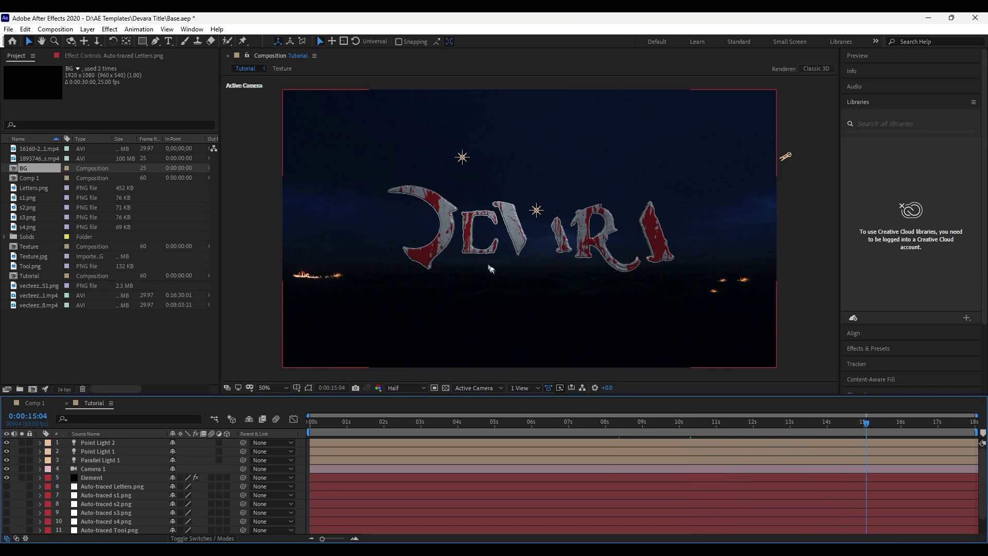
- Enable Group 2 of the Element effect and open its scene setup
{"action": "left_click", "coordinate": [95, 477]}
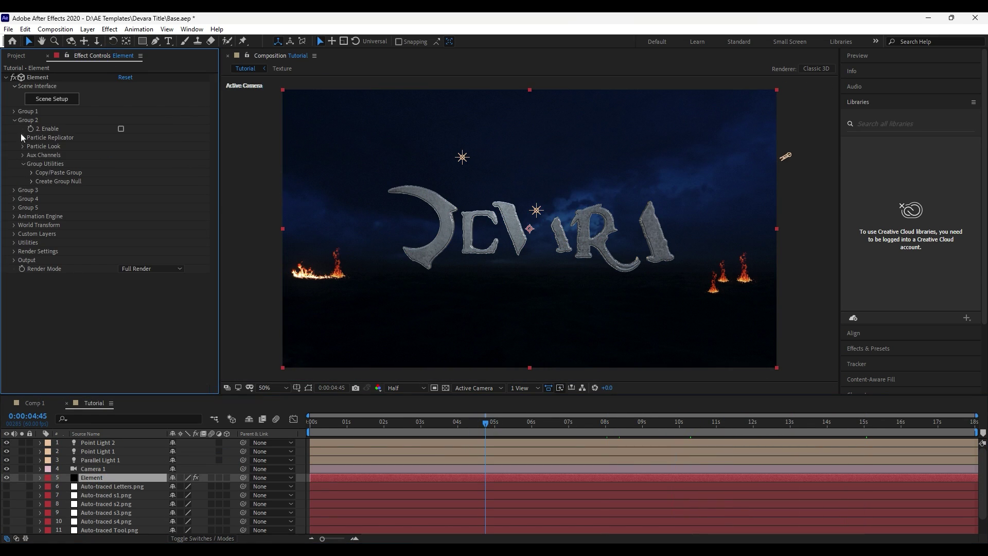
{"action": "left_click", "coordinate": [121, 129]}
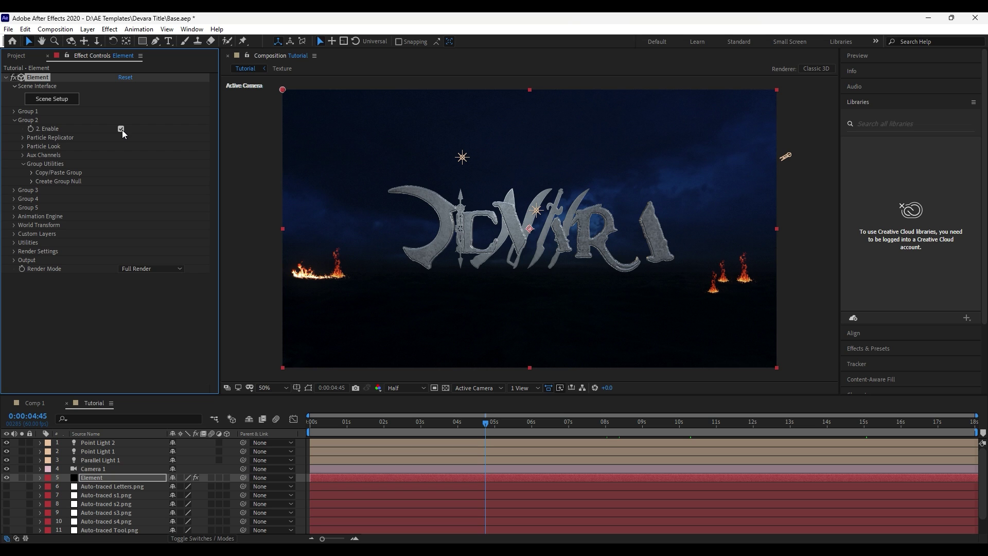
{"action": "left_click", "coordinate": [52, 99]}
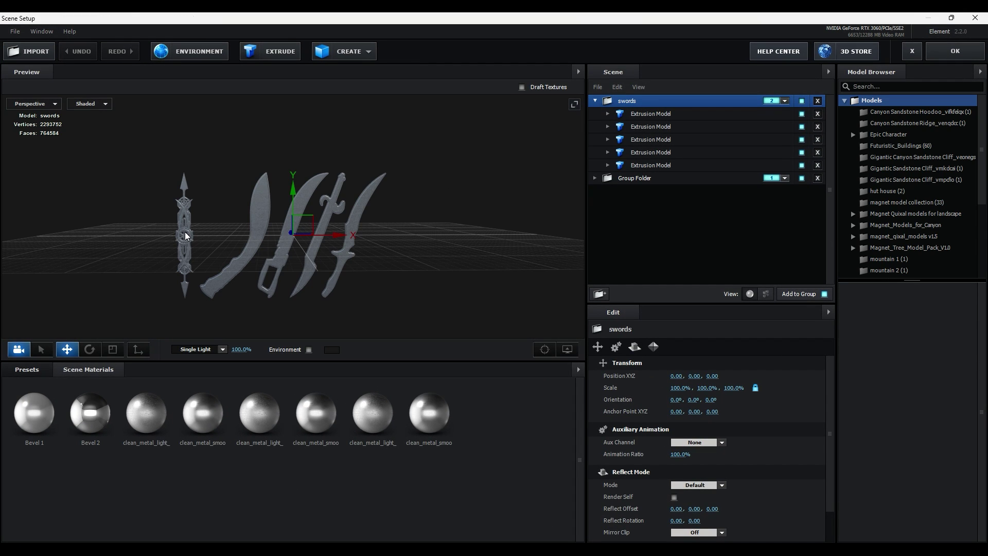
- Select each sword model in the preview to identify its extrusion, and return to the composition
{"action": "left_click", "coordinate": [190, 235]}
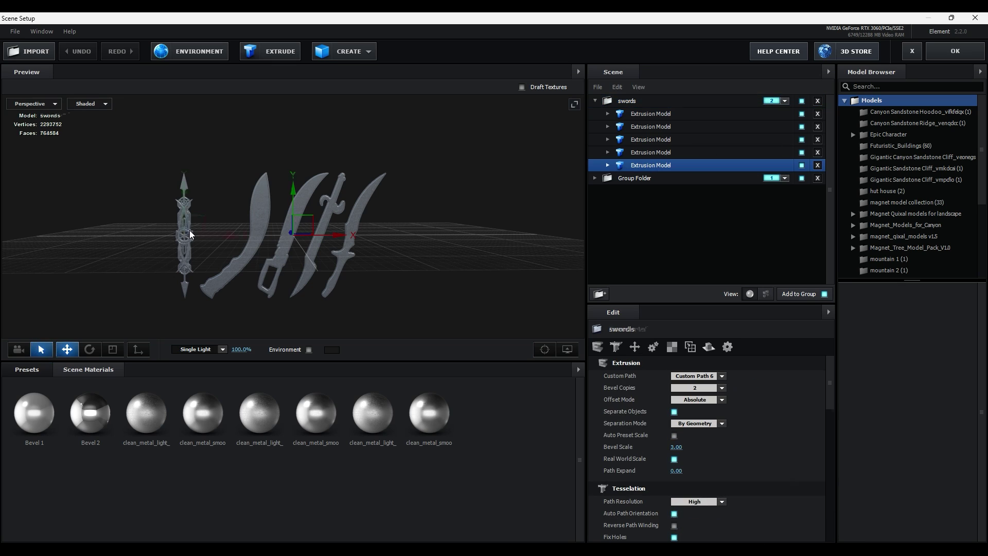
{"action": "left_click", "coordinate": [263, 218]}
{"action": "left_click", "coordinate": [303, 219]}
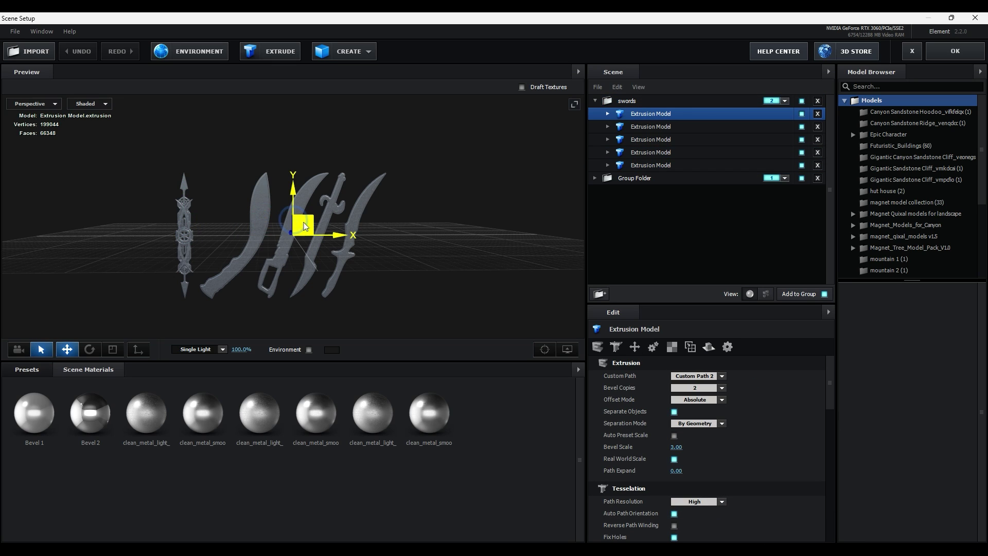
{"action": "left_click", "coordinate": [329, 207]}
{"action": "left_click", "coordinate": [362, 202]}
{"action": "left_click", "coordinate": [182, 218]}
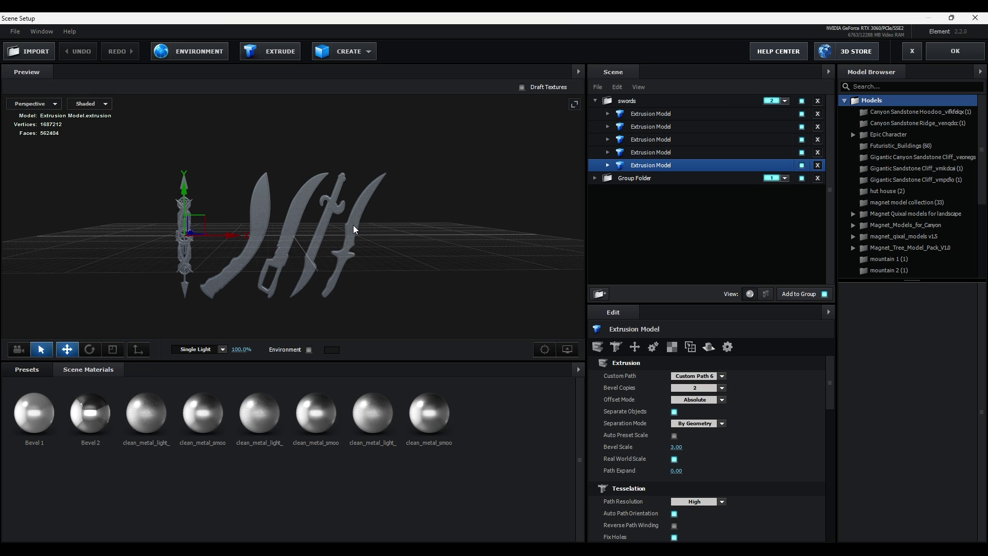
{"action": "left_click", "coordinate": [957, 52]}
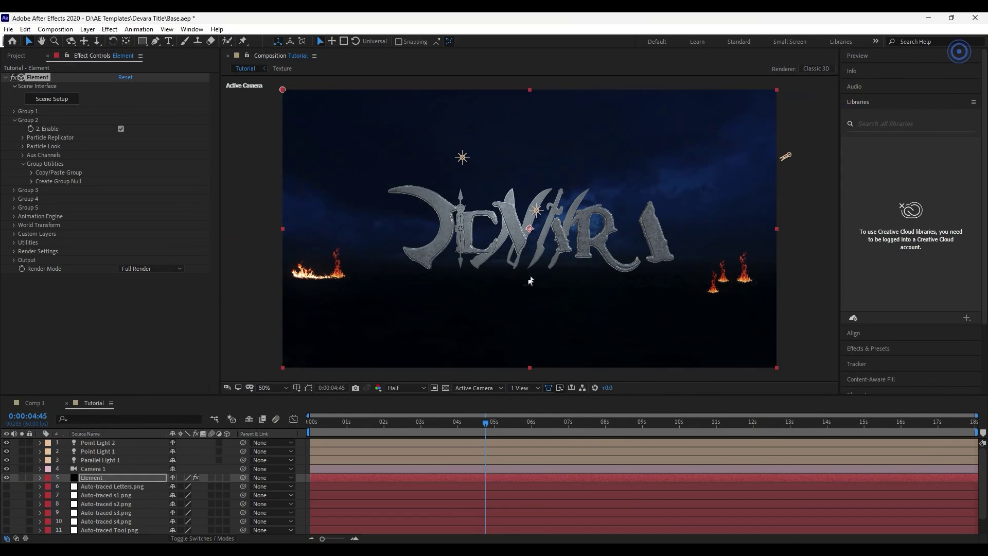
- Set Group 2's auxiliary Channel 5 Position X to -1.41, moving the ornate staff-like sword onto the letter D
{"action": "left_click", "coordinate": [22, 155]}
{"action": "left_click", "coordinate": [32, 199]}
{"action": "left_click", "coordinate": [41, 252]}
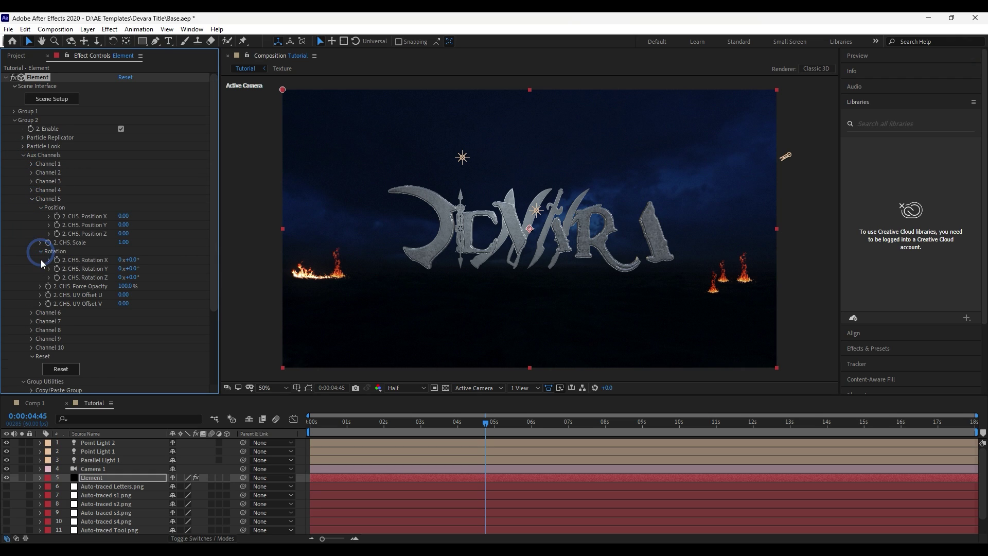
{"action": "left_click_drag", "start_coordinate": [110, 216], "coordinate": [63, 216]}
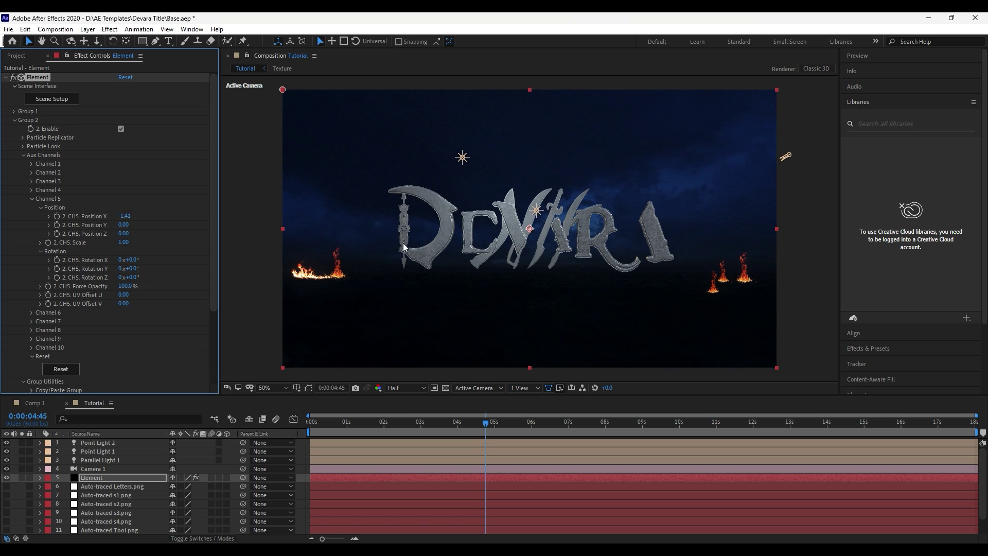
- Set Group 2's Channel 5 scale to 1.66 and position to -1.36, -0.17, -0.32 to fit the sword along the D
{"action": "left_click_drag", "start_coordinate": [125, 243], "coordinate": [162, 252]}
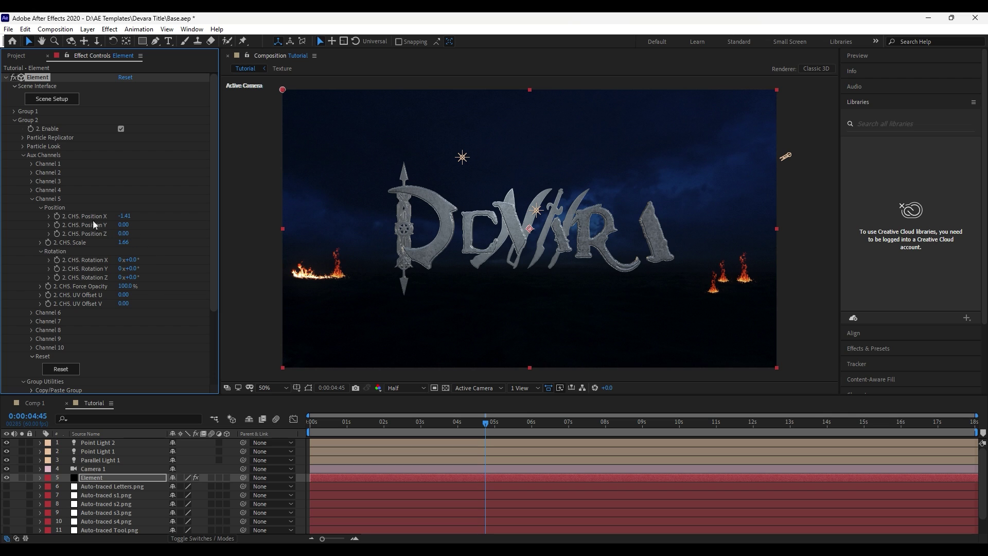
{"action": "mouse_move", "coordinate": [124, 233]}
{"action": "left_mouse_down"}
{"action": "mouse_move", "coordinate": [109, 233]}
{"action": "mouse_move", "coordinate": [132, 219]}
{"action": "left_mouse_up"}
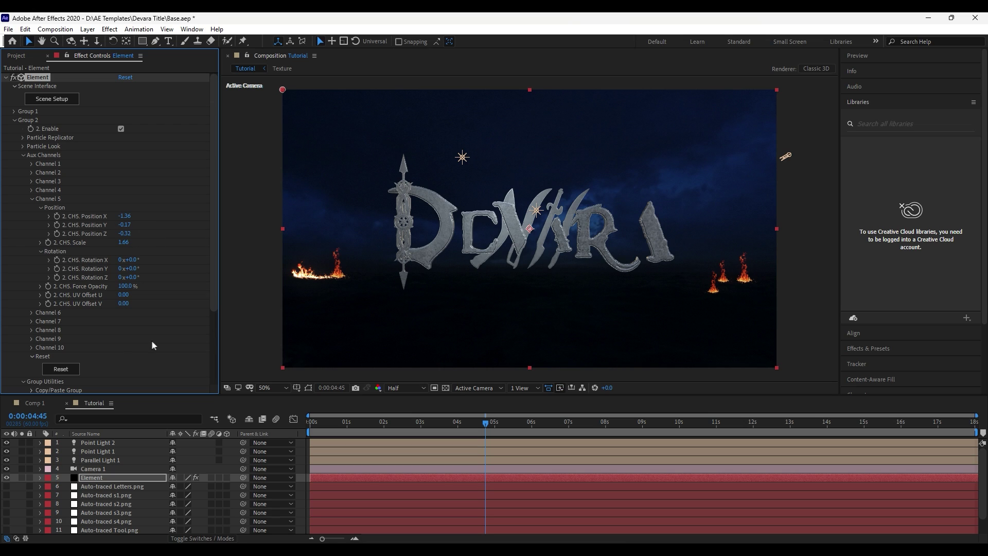
- Move the Channel 4 sword onto the E with Position X -0.44, adjust its Z rotation, and reposition the Channel 2 sword along the final A
{"action": "left_click", "coordinate": [32, 200]}
{"action": "left_click", "coordinate": [31, 191]}
{"action": "left_click_drag", "start_coordinate": [125, 208], "coordinate": [123, 207]}
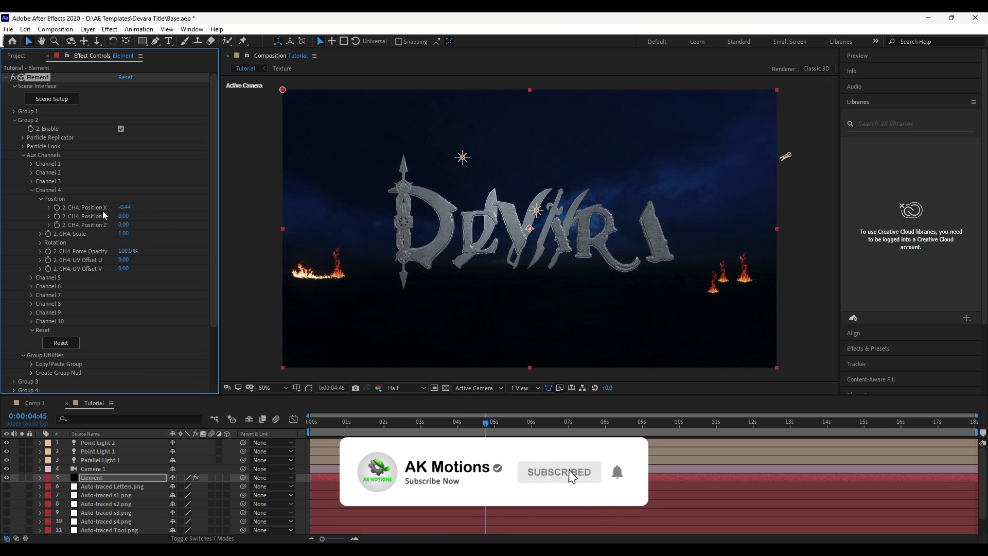
{"action": "left_click", "coordinate": [48, 243]}
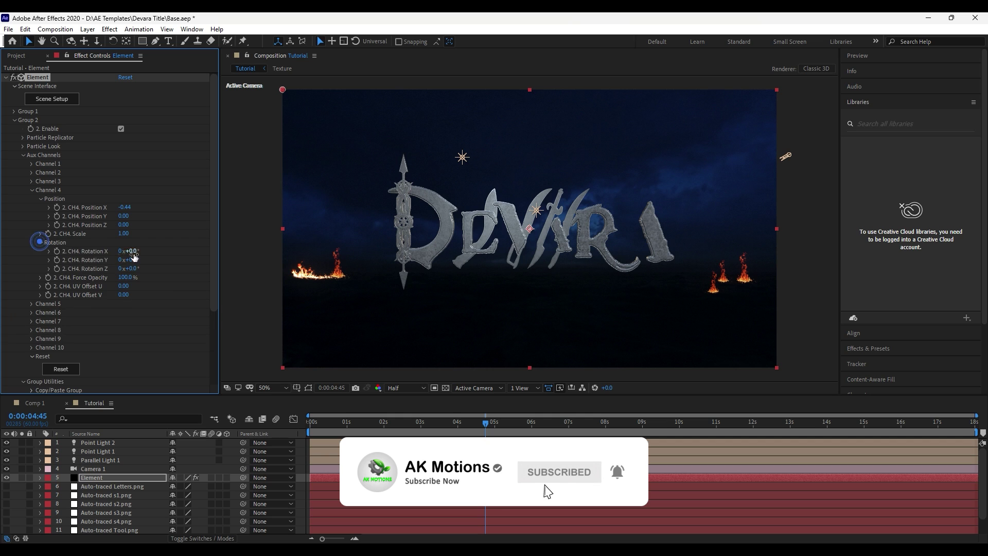
{"action": "left_click_drag", "start_coordinate": [133, 269], "coordinate": [150, 271]}
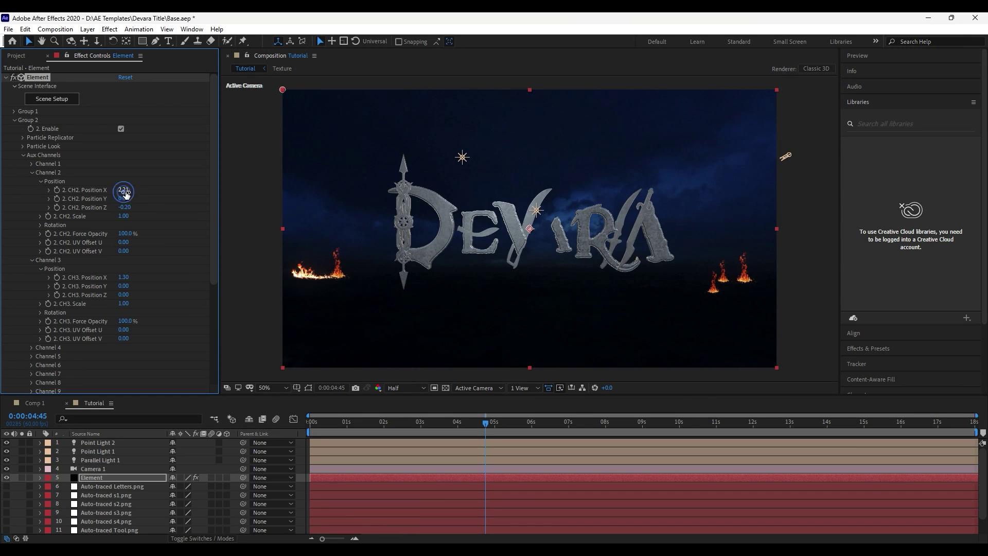
{"action": "left_click_drag", "start_coordinate": [125, 190], "coordinate": [126, 199]}
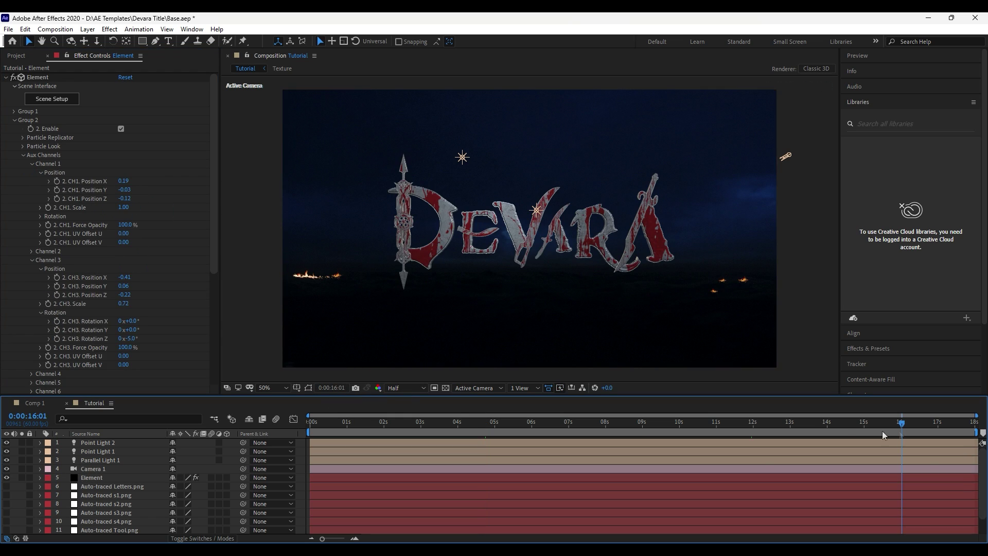
- Enable shadows in the Element effect's render settings with a shadow map size of 2048
{"action": "left_click", "coordinate": [14, 111]}
{"action": "scroll", "coordinate": [13, 105], "scroll_direction": "down", "scroll_amount": 1}
{"action": "scroll", "coordinate": [14, 110], "scroll_direction": "up", "scroll_amount": 1}
{"action": "left_click", "coordinate": [14, 111]}
{"action": "left_click", "coordinate": [14, 122]}
{"action": "left_click", "coordinate": [15, 190]}
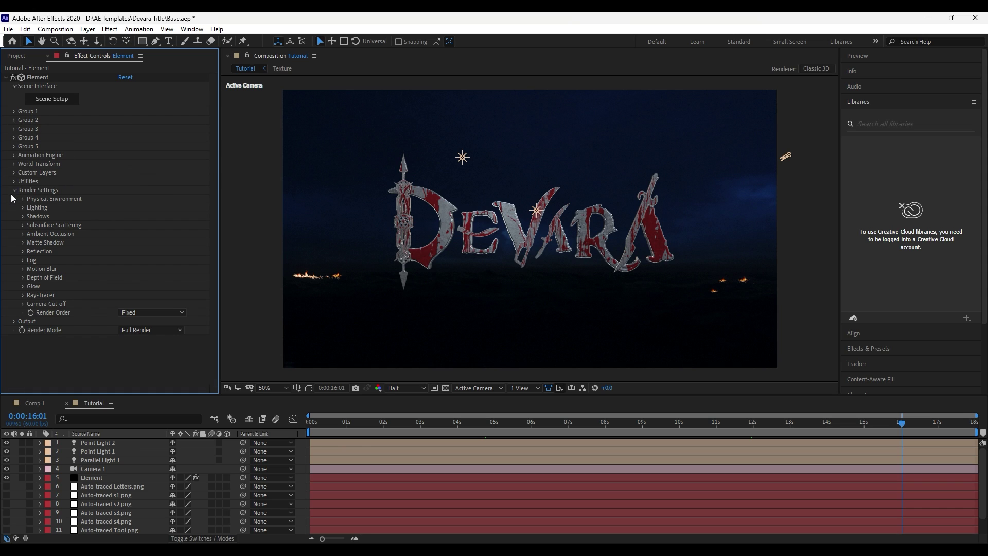
{"action": "left_click", "coordinate": [23, 215]}
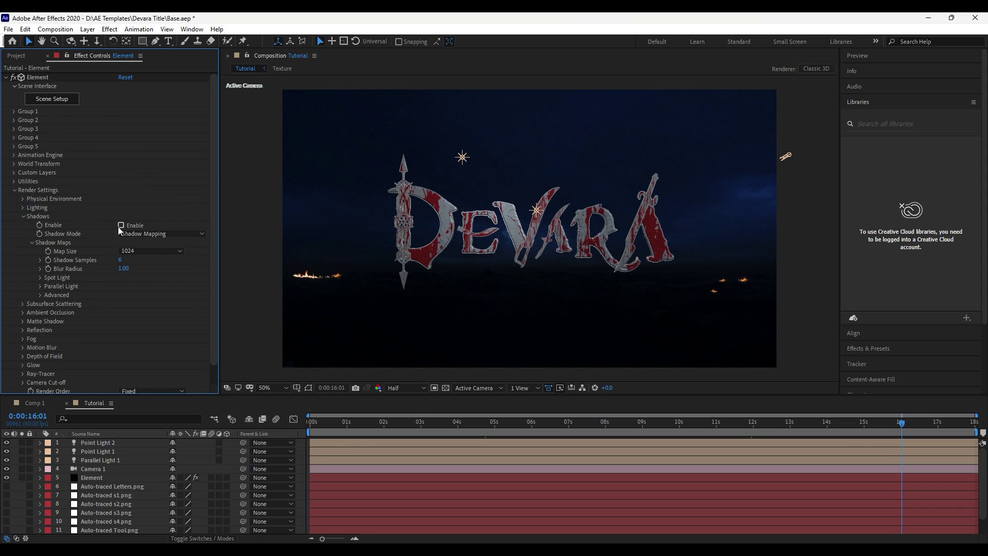
{"action": "left_click", "coordinate": [121, 224]}
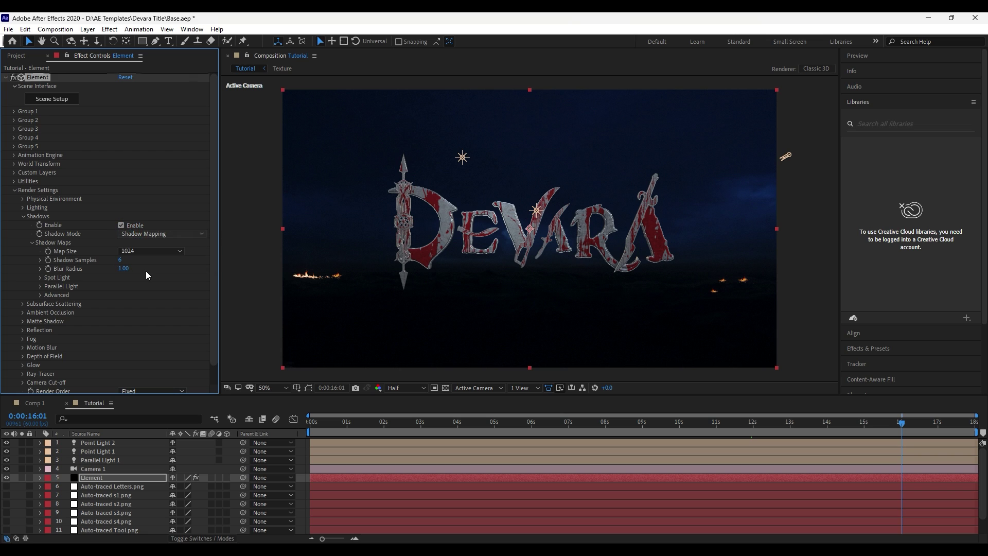
{"action": "left_click", "coordinate": [135, 250]}
{"action": "left_click", "coordinate": [153, 298]}
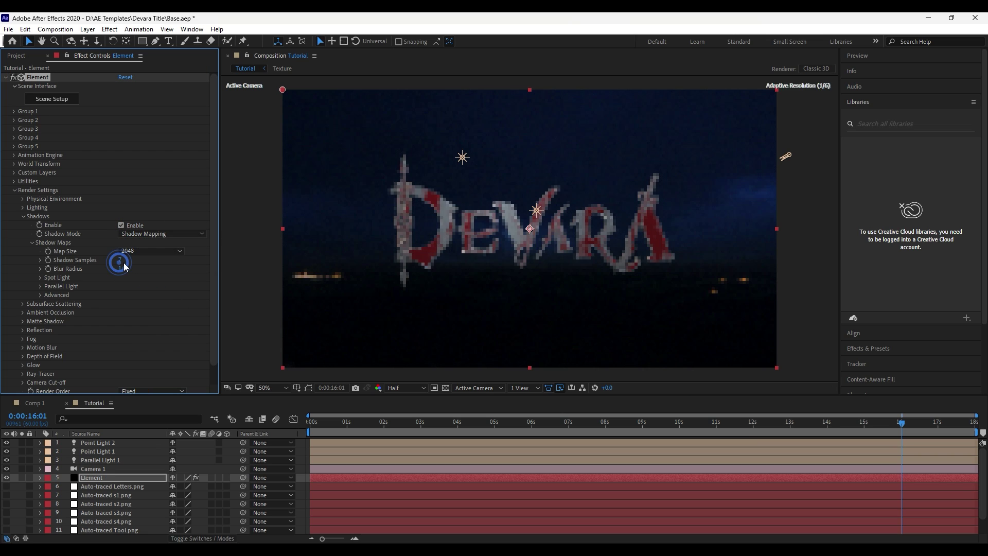
{"action": "left_click", "coordinate": [23, 216]}
- Configure the Element effect's SSAO ambient occlusion by adjusting its quality preset, raising its intensity, and changing its samples and multisampling
{"action": "left_click", "coordinate": [23, 225]}
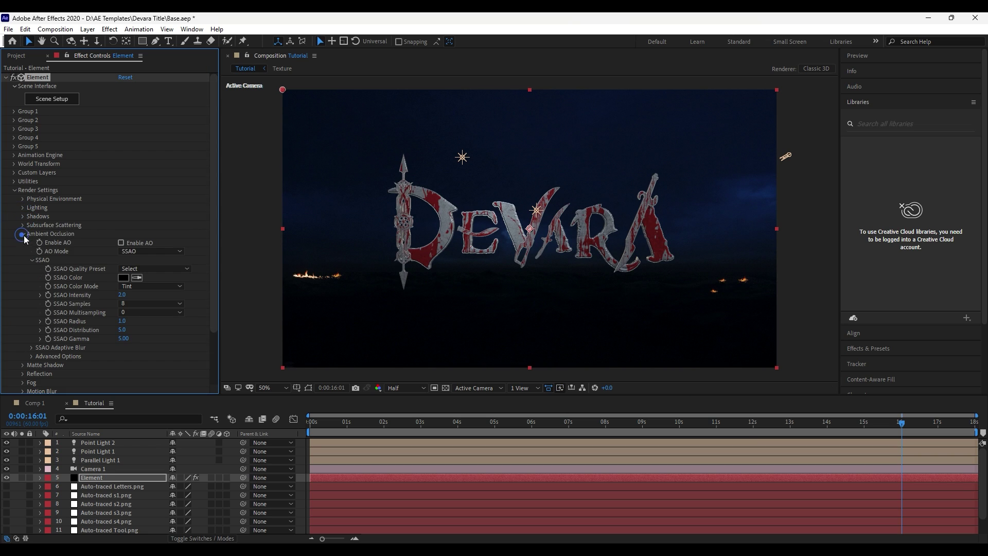
{"action": "left_click", "coordinate": [138, 252]}
{"action": "left_click", "coordinate": [145, 262]}
{"action": "left_click", "coordinate": [155, 269]}
{"action": "left_click", "coordinate": [159, 310]}
{"action": "left_click_drag", "start_coordinate": [157, 297], "coordinate": [156, 298]}
{"action": "key", "text": "ctrl+z"}
{"action": "scroll", "coordinate": [609, 249], "scroll_direction": "up", "scroll_amount": 1}
{"action": "left_click_drag", "start_coordinate": [121, 294], "coordinate": [147, 294]}
{"action": "left_click", "coordinate": [149, 305]}
{"action": "left_click", "coordinate": [190, 308]}
{"action": "left_click", "coordinate": [156, 315]}
{"action": "left_click", "coordinate": [146, 371]}
{"action": "left_click", "coordinate": [23, 235]}
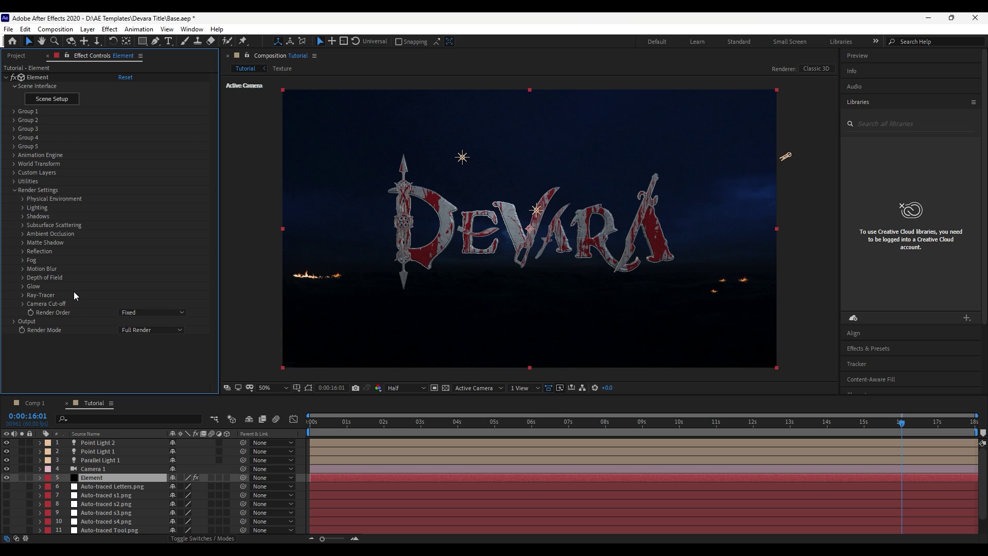
- Move Point Light 2 sideways and upward so it sits above and beyond the letter D
{"action": "left_click", "coordinate": [113, 444]}
{"action": "left_click_drag", "start_coordinate": [518, 158], "coordinate": [421, 157]}
{"action": "left_click_drag", "start_coordinate": [363, 110], "coordinate": [366, 49]}
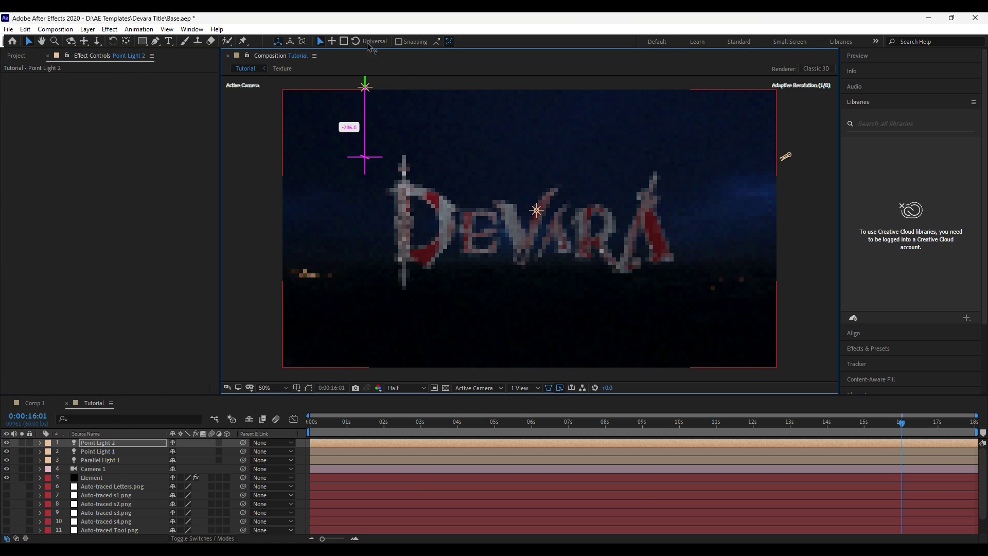
- Apply the Unsharp Mask and Curves effects to the Element layer
{"action": "left_click", "coordinate": [90, 477]}
{"action": "key", "text": "ctrl+space"}
{"action": "type", "text": "unsh"}
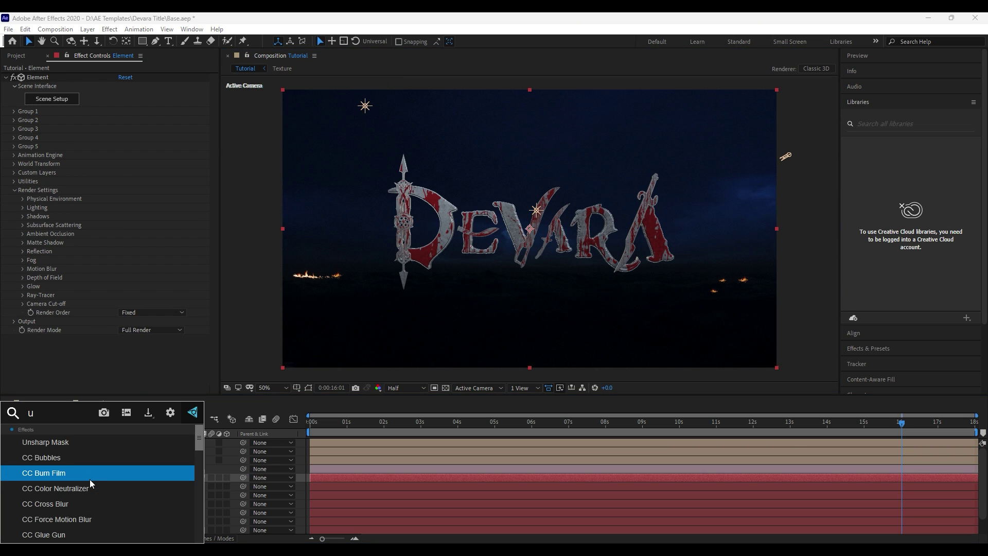
{"action": "key", "text": "Return"}
{"action": "key", "text": "ctrl+space"}
{"action": "type", "text": "cu"}
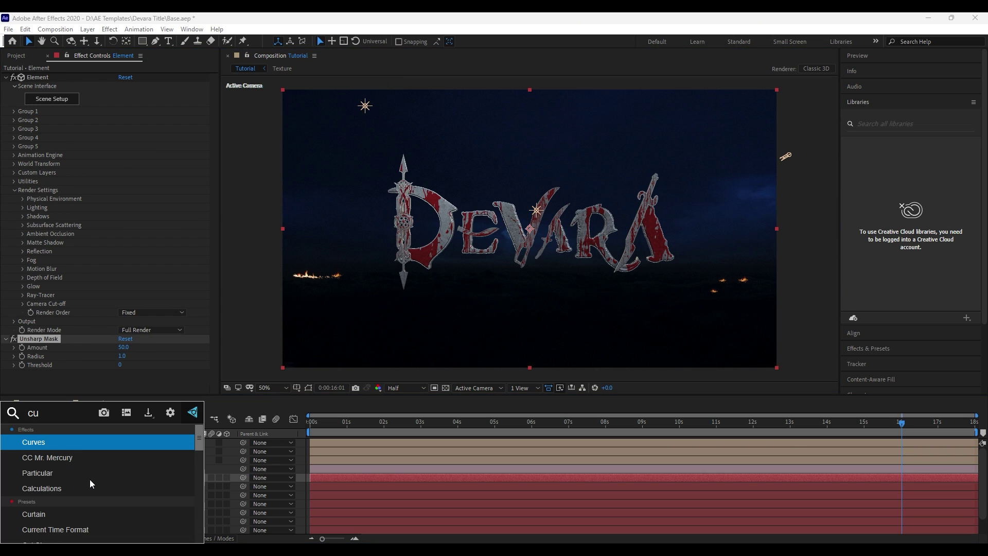
{"action": "key", "text": "Return"}
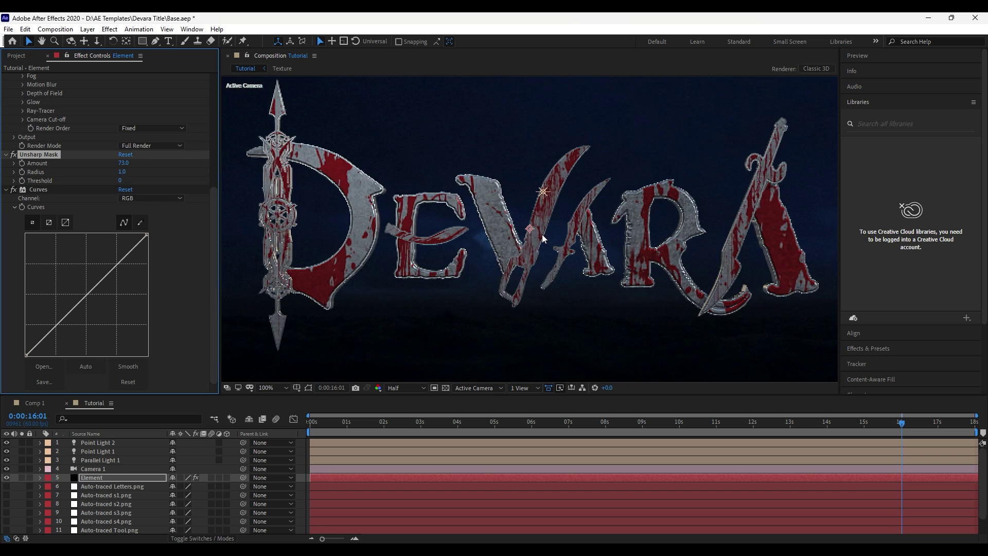
- Set the Unsharp Mask amount to 60 and the composition preview resolution to Full
{"action": "left_click", "coordinate": [125, 163]}
{"action": "type", "text": "60"}
{"action": "left_click", "coordinate": [169, 221]}
{"action": "key", "text": "."}
{"action": "left_click", "coordinate": [406, 387]}
{"action": "left_click", "coordinate": [400, 412]}
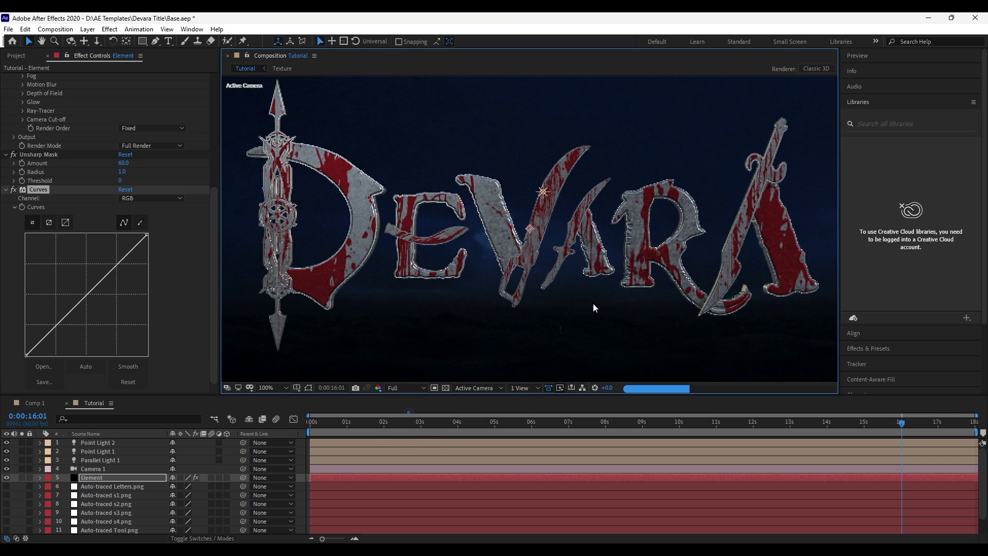
- Shape the RGB curve into a gentle S for more contrast, adjust the red curve slightly, and collapse both added effects
{"action": "left_click_drag", "start_coordinate": [116, 268], "coordinate": [111, 263]}
{"action": "left_click_drag", "start_coordinate": [59, 320], "coordinate": [47, 341]}
{"action": "key", "text": "."}
{"action": "left_click_drag", "start_coordinate": [111, 263], "coordinate": [110, 263]}
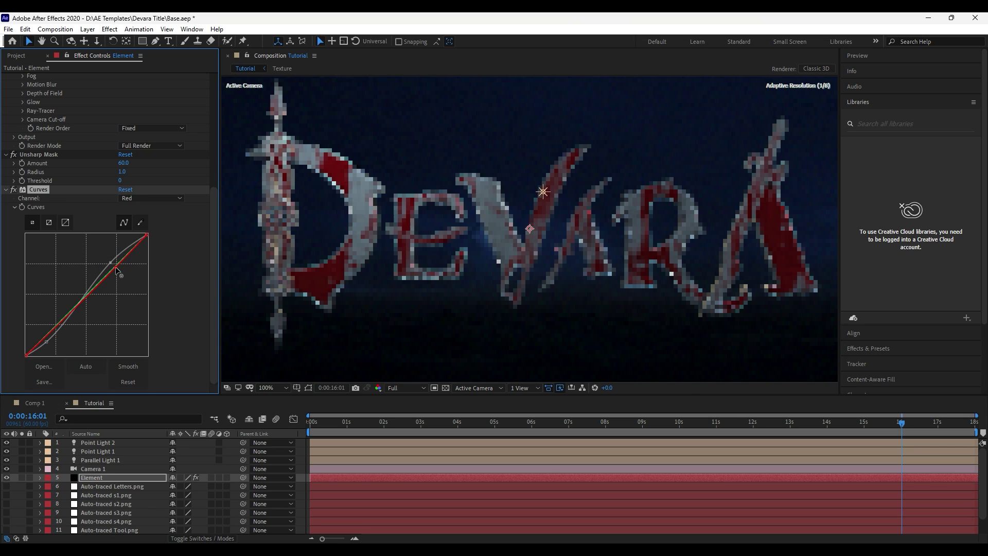
{"action": "key", "text": "comma"}
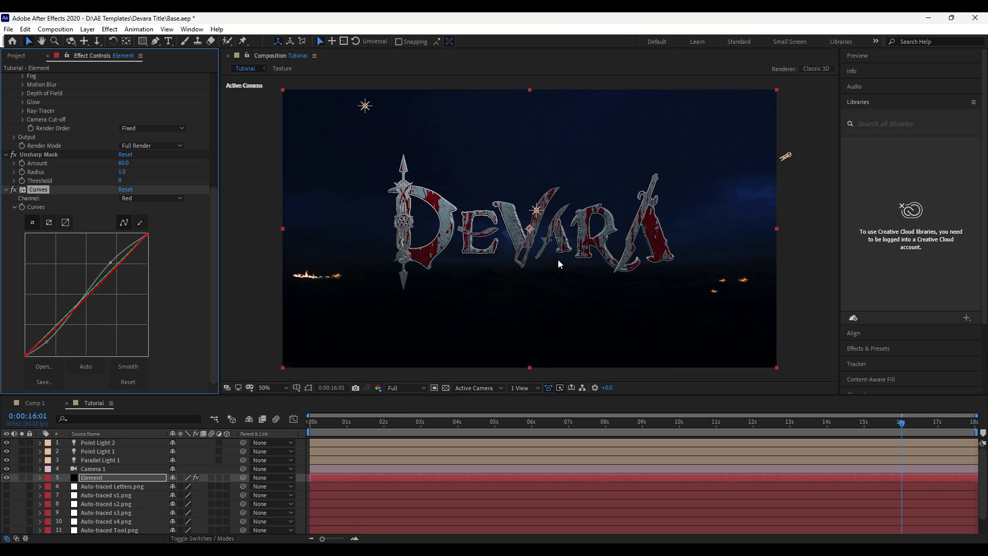
{"action": "left_click", "coordinate": [6, 189]}
{"action": "left_click", "coordinate": [6, 339]}
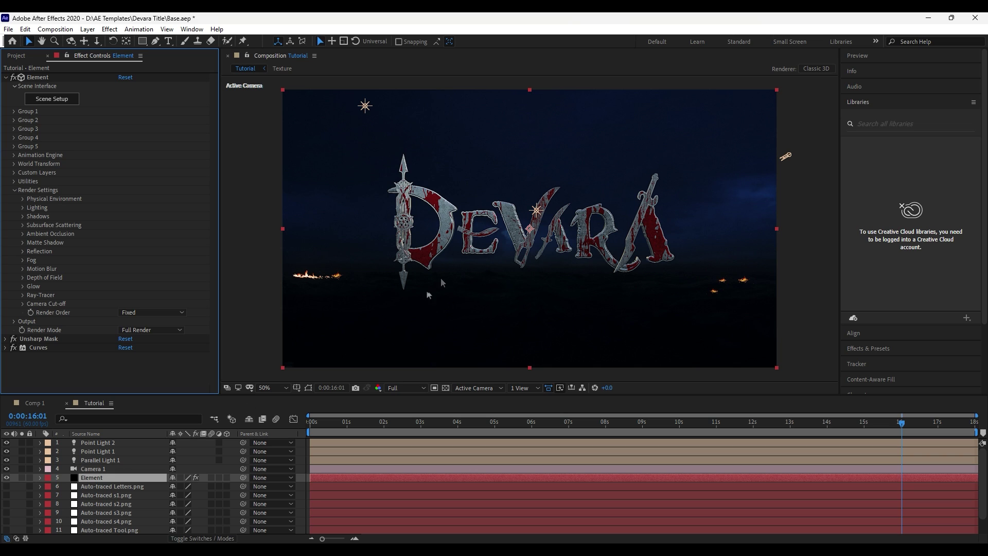
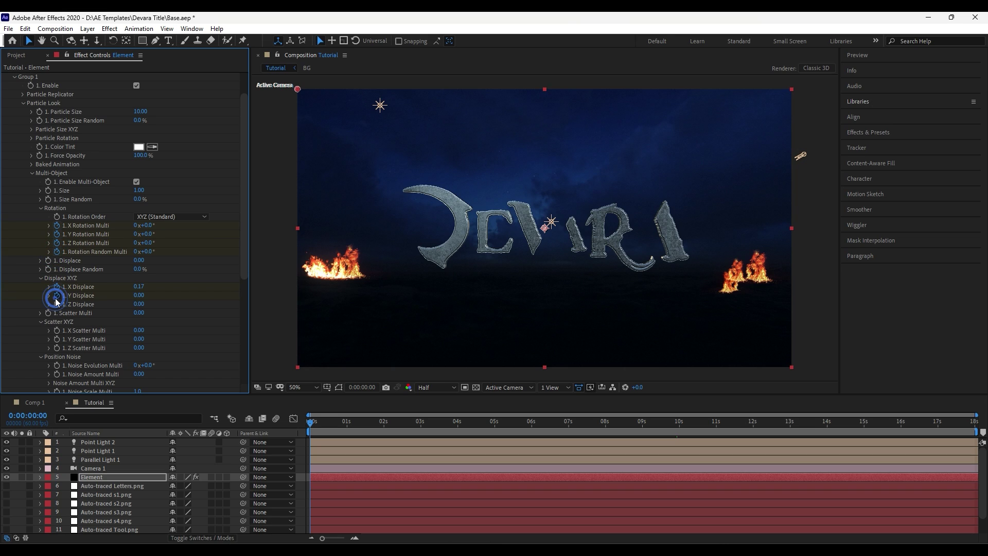
- Keyframe Group 1's Position Z at the start of the composition and reveal the Element layer's keyframed properties
{"action": "scroll", "coordinate": [21, 131], "scroll_direction": "up", "scroll_amount": 2}
{"action": "left_click", "coordinate": [22, 129]}
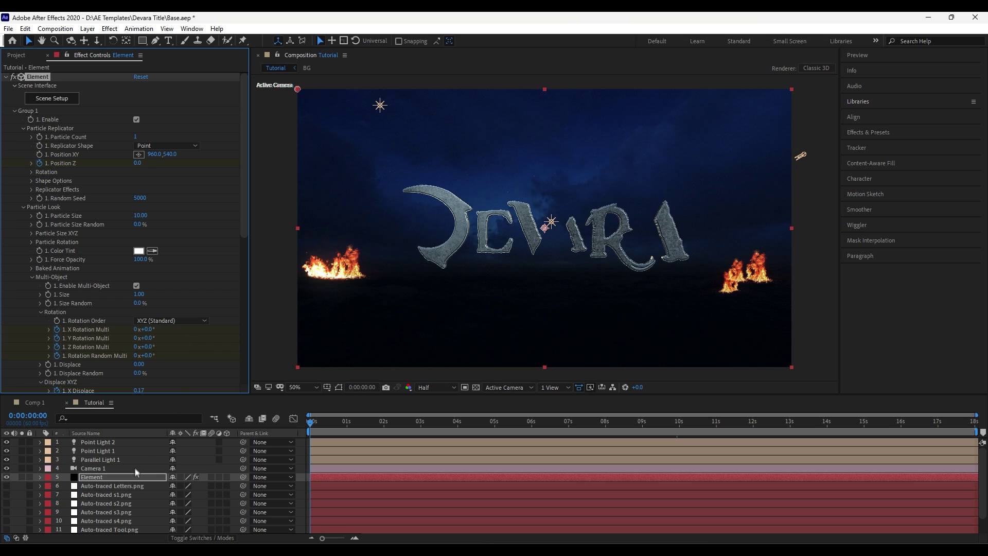
{"action": "left_click", "coordinate": [127, 478]}
{"action": "key", "text": "u"}
{"action": "scroll", "coordinate": [366, 496], "scroll_direction": "down", "scroll_amount": 2}
{"action": "scroll", "coordinate": [347, 475], "scroll_direction": "up", "scroll_amount": 1}
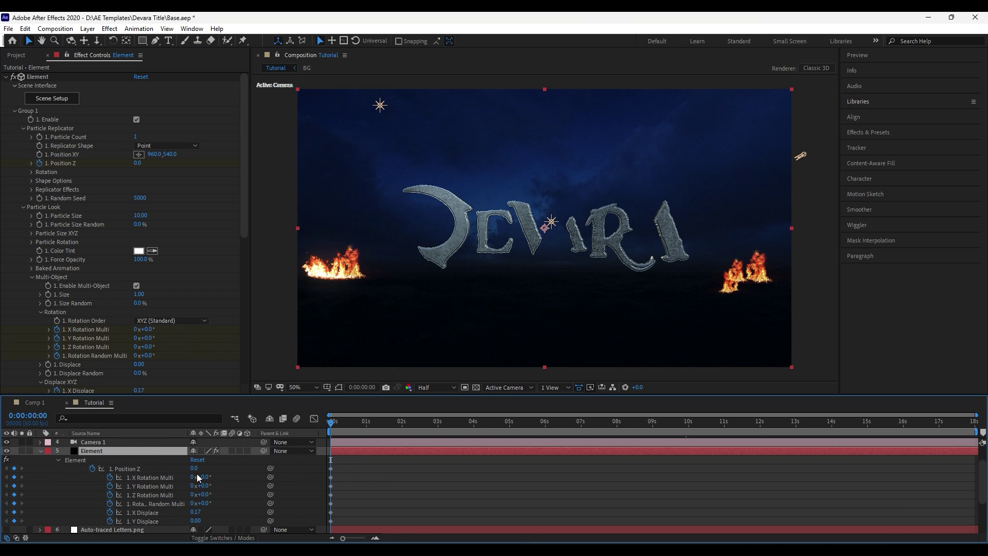
- Animate Group 1's Position Z from 10370 at the start to -3430 at 0:00:02:58 and 0 at 0:00:05:58
{"action": "left_click_drag", "start_coordinate": [198, 469], "coordinate": [529, 481]}
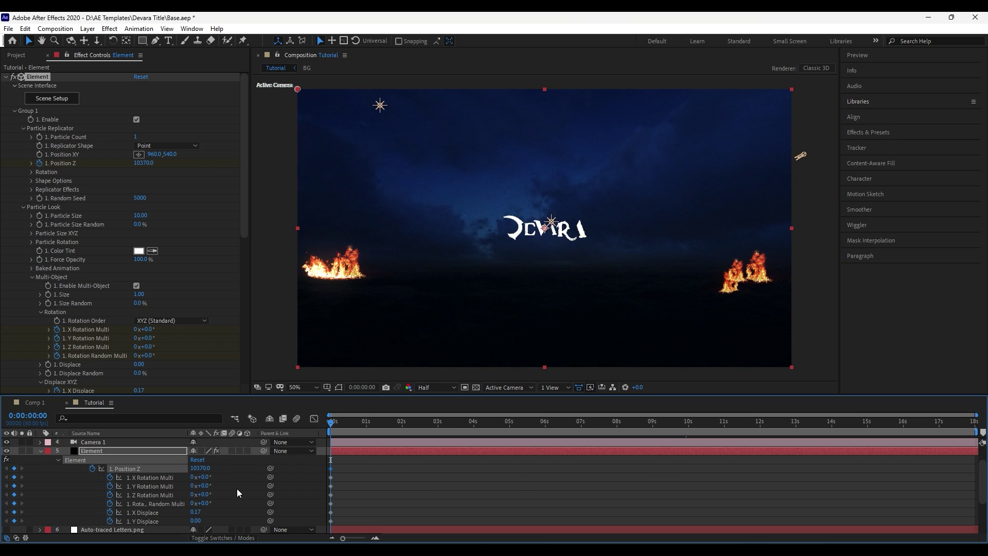
{"action": "left_click", "coordinate": [437, 427]}
{"action": "left_click_drag", "start_coordinate": [201, 468], "coordinate": [142, 469]}
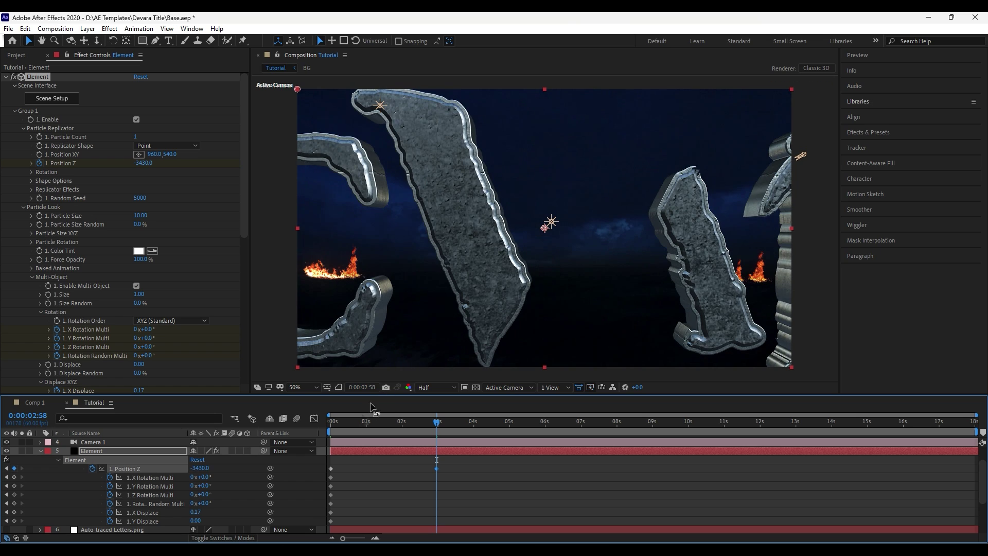
{"action": "left_click", "coordinate": [545, 428]}
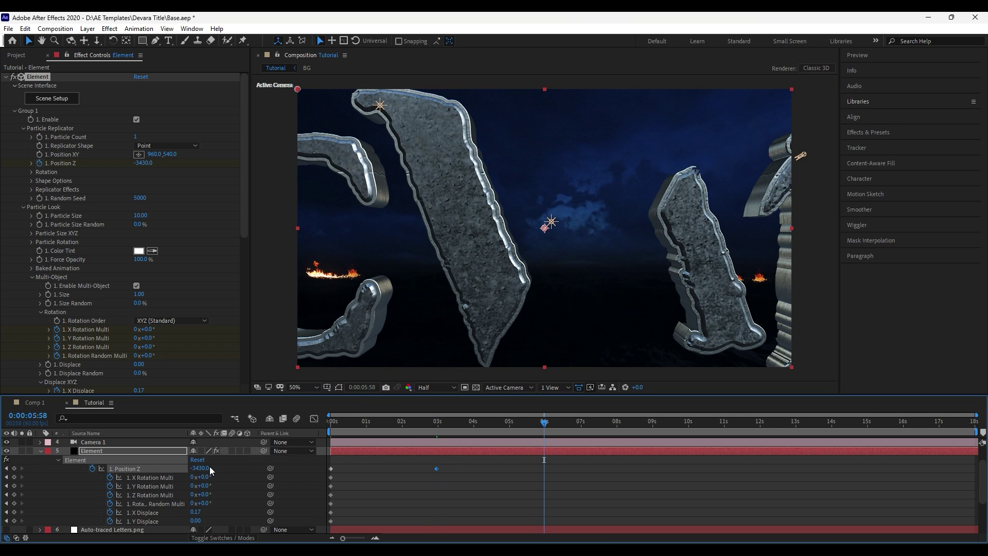
{"action": "type", "text": "0"}
{"action": "key", "text": "Return"}
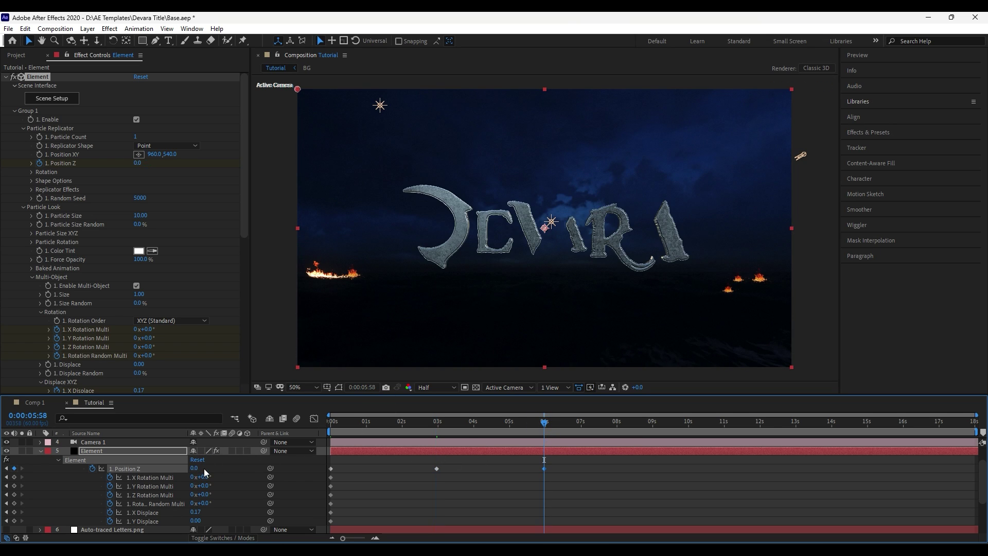
{"action": "left_click_drag", "start_coordinate": [482, 435], "coordinate": [335, 455]}
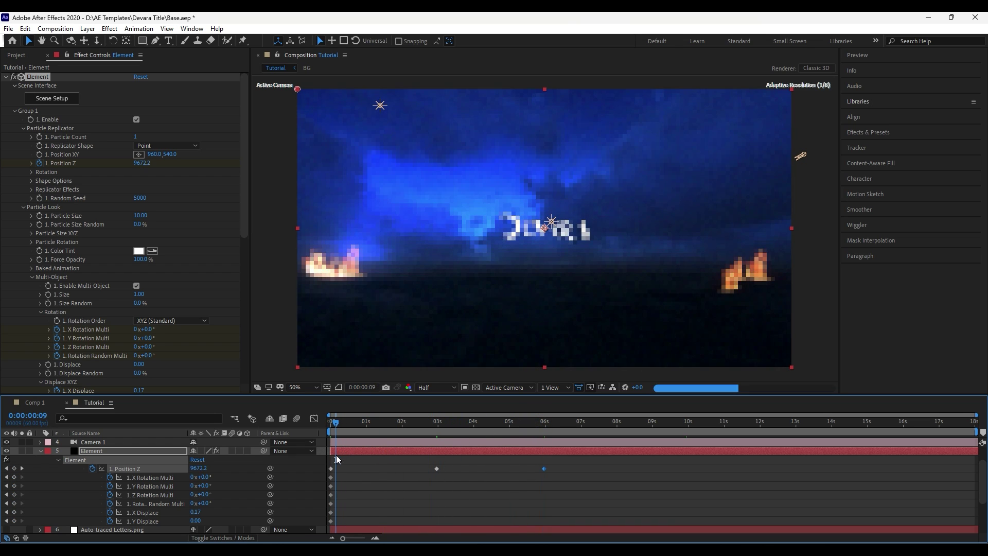
- At the start, set Group 1's X, Y, Z and random rotations to 62°, -19°, 30° and 83°, with X Displace -1.32 and Y Displace 4.75
{"action": "left_click", "coordinate": [7, 468]}
{"action": "key", "text": "period"}
{"action": "key", "text": "period"}
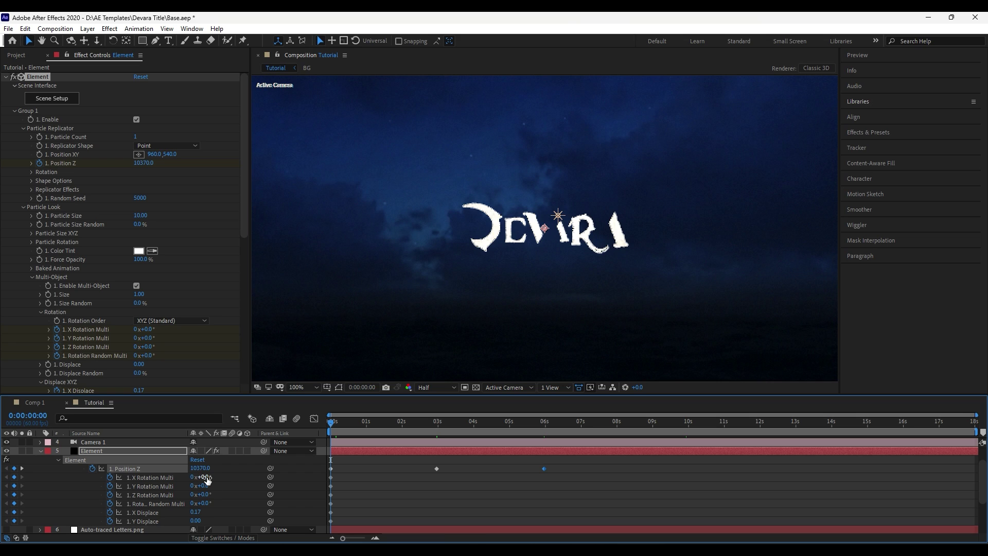
{"action": "left_click_drag", "start_coordinate": [197, 512], "coordinate": [93, 517]}
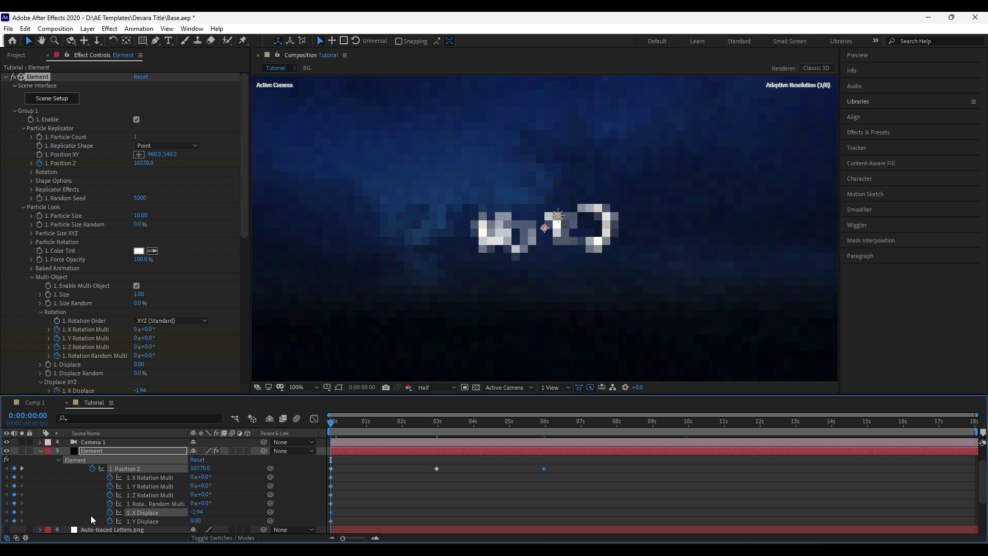
{"action": "left_click_drag", "start_coordinate": [205, 520], "coordinate": [320, 519]}
{"action": "left_click_drag", "start_coordinate": [194, 522], "coordinate": [257, 511]}
{"action": "left_click_drag", "start_coordinate": [206, 478], "coordinate": [175, 486]}
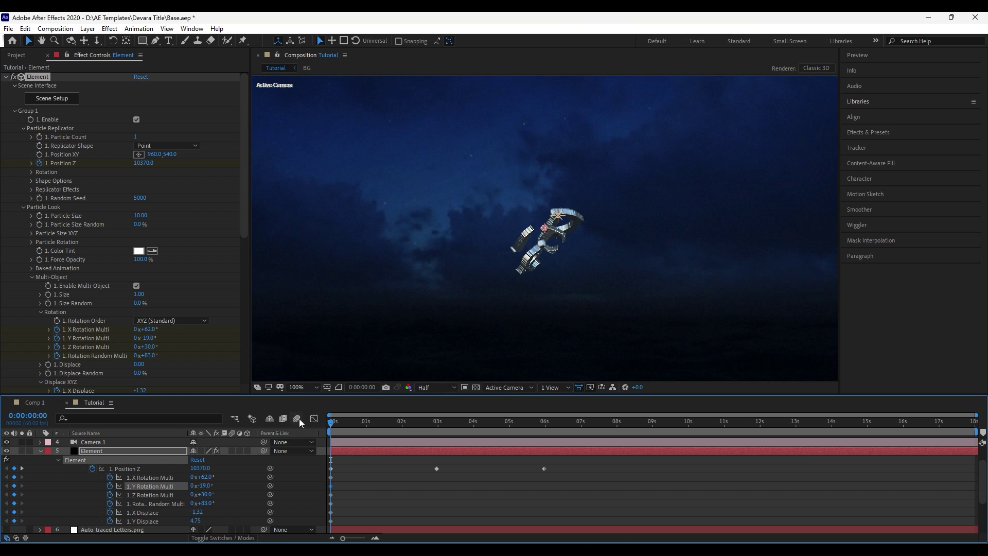
- At 0:00:02:58, keyframe Group 1's X Rotation Multi at 104°, Z Rotation Multi at 277° and Rotation Random Multi at 311°
{"action": "scroll", "coordinate": [94, 240], "scroll_direction": "down", "scroll_amount": 5}
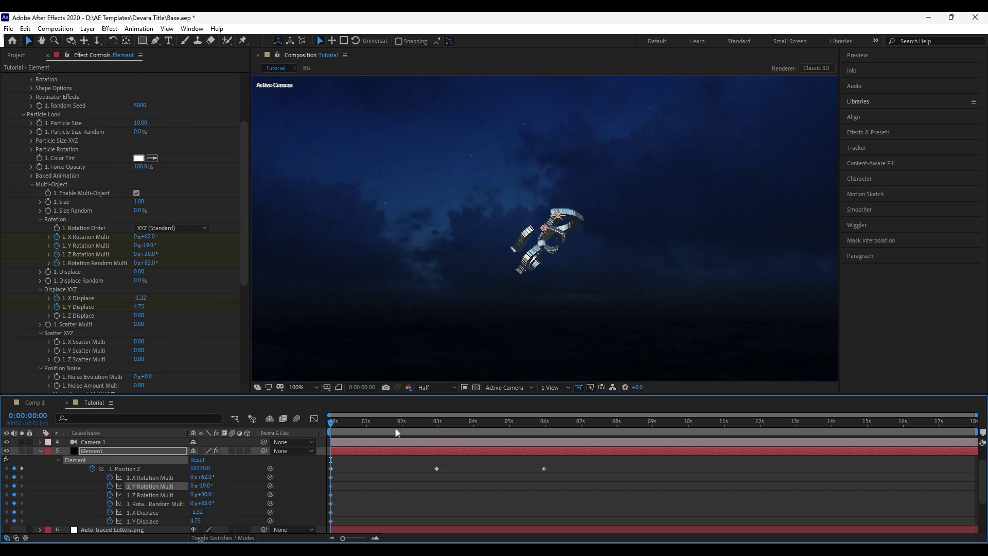
{"action": "left_click", "coordinate": [436, 423]}
{"action": "scroll", "coordinate": [498, 272], "scroll_direction": "down", "scroll_amount": 2}
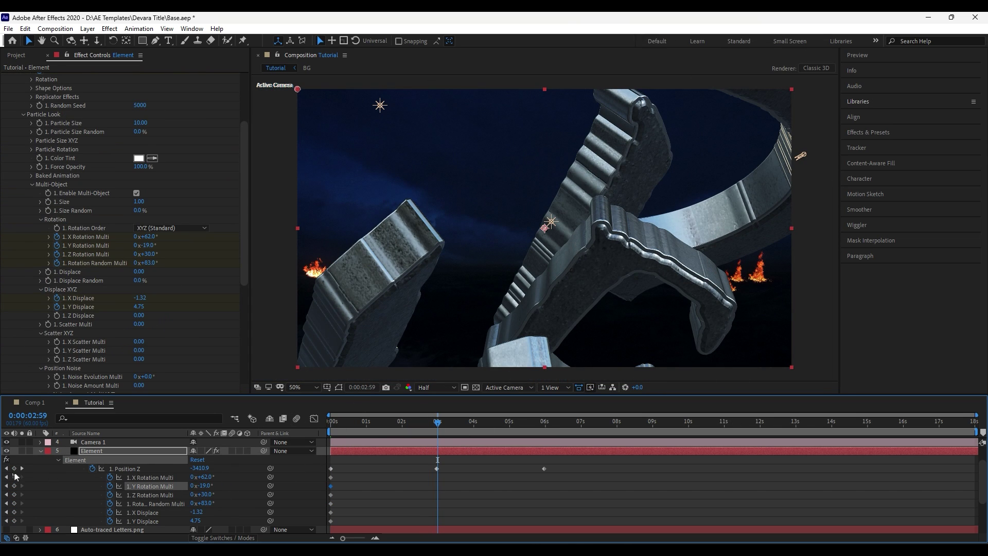
{"action": "left_click", "coordinate": [7, 468]}
{"action": "left_click", "coordinate": [22, 468]}
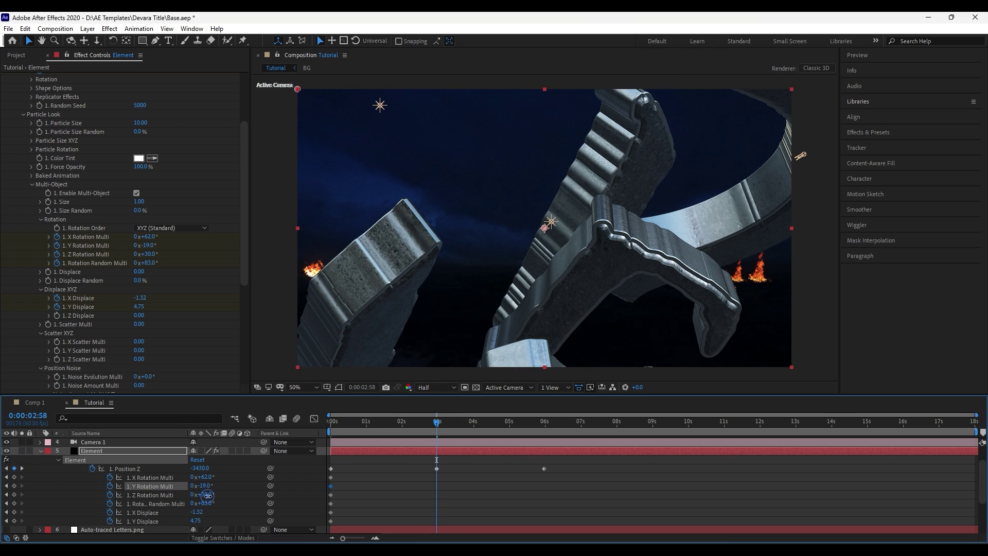
{"action": "left_click_drag", "start_coordinate": [207, 495], "coordinate": [276, 495]}
{"action": "left_click_drag", "start_coordinate": [208, 477], "coordinate": [273, 510]}
{"action": "left_click_drag", "start_coordinate": [210, 504], "coordinate": [272, 531]}
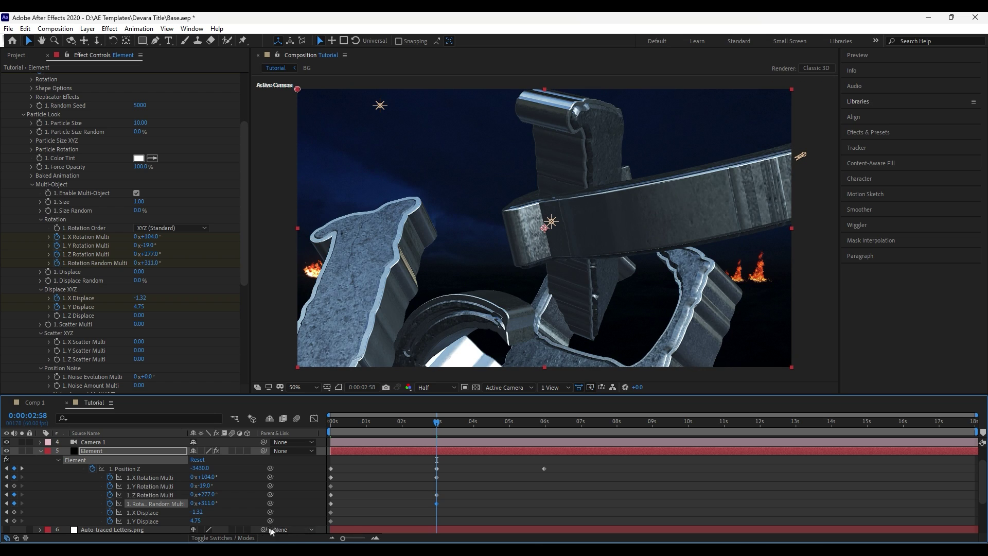
- At 0:00:02:58, keyframe Group 1's X Displace at -0.35 and Y Displace at 2.19, moving the X Displace keyframe to about 0:00:03:37
{"action": "left_click_drag", "start_coordinate": [198, 513], "coordinate": [254, 520]}
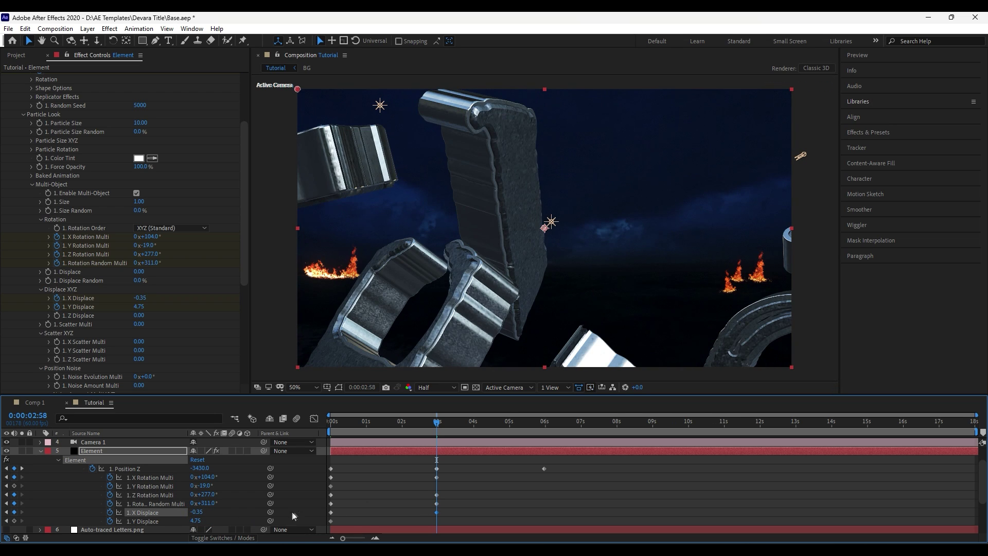
{"action": "left_click_drag", "start_coordinate": [434, 513], "coordinate": [459, 513]}
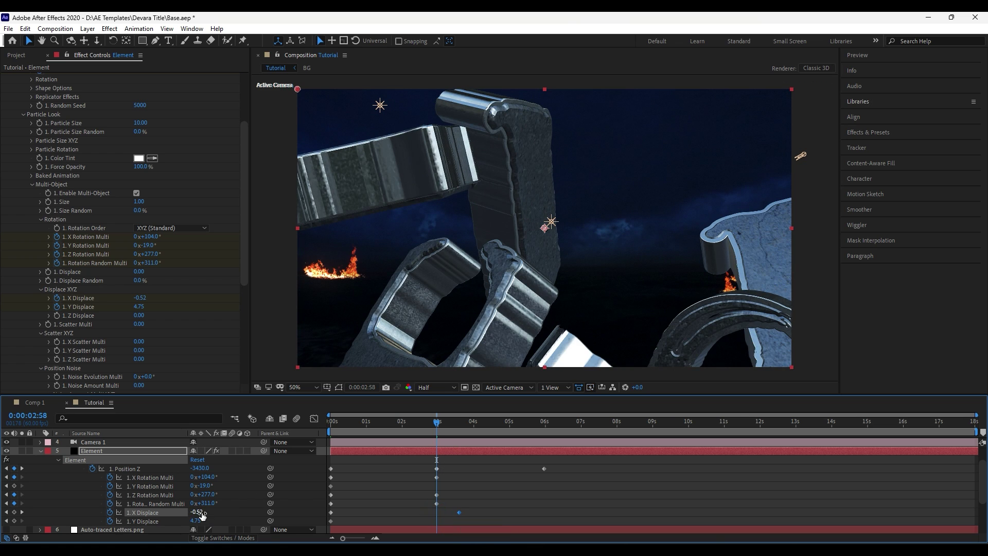
{"action": "left_click_drag", "start_coordinate": [195, 520], "coordinate": [206, 507]}
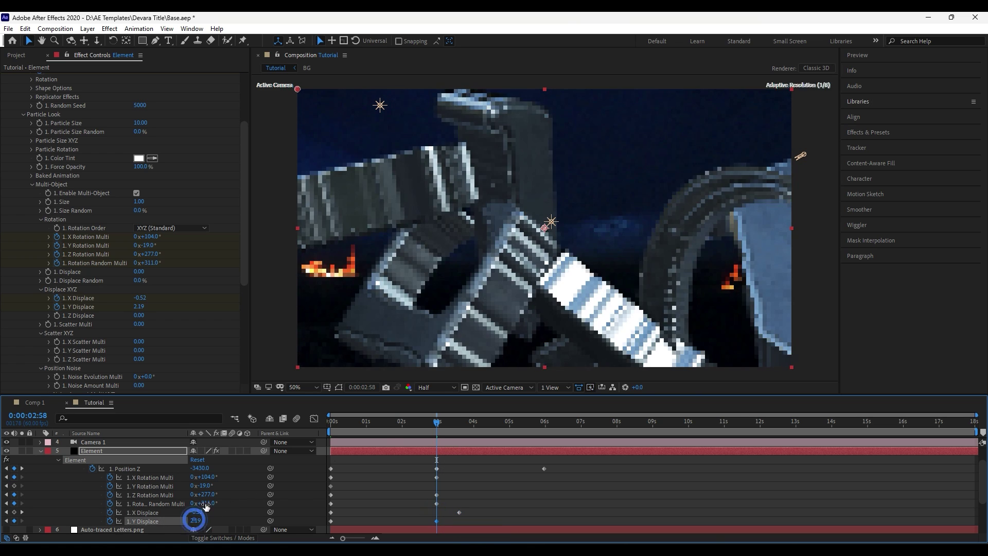
- At 0:00:05:17, keyframe Group 1's X Displace at 0
{"action": "left_click_drag", "start_coordinate": [437, 421], "coordinate": [519, 433]}
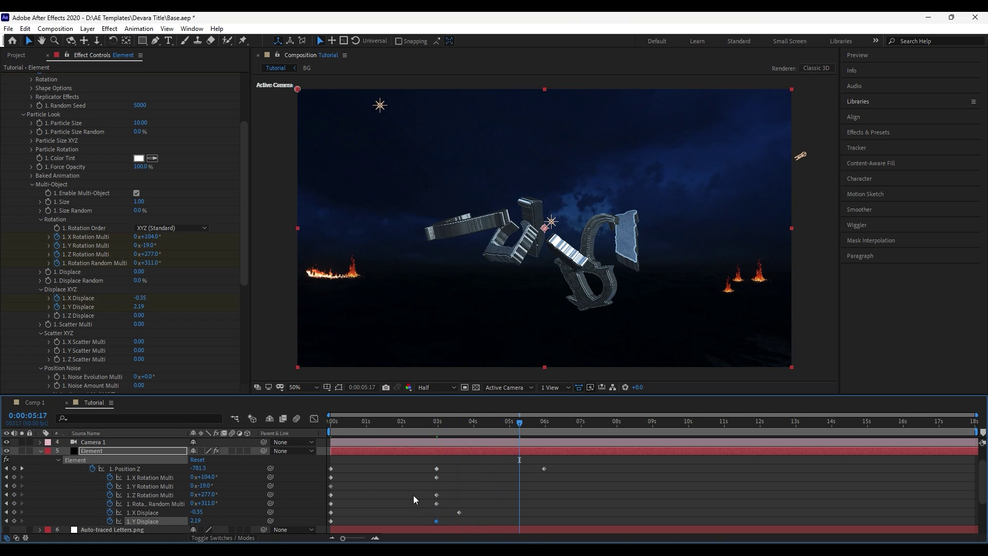
{"action": "left_click_drag", "start_coordinate": [198, 511], "coordinate": [125, 511]}
{"action": "left_click", "coordinate": [198, 512]}
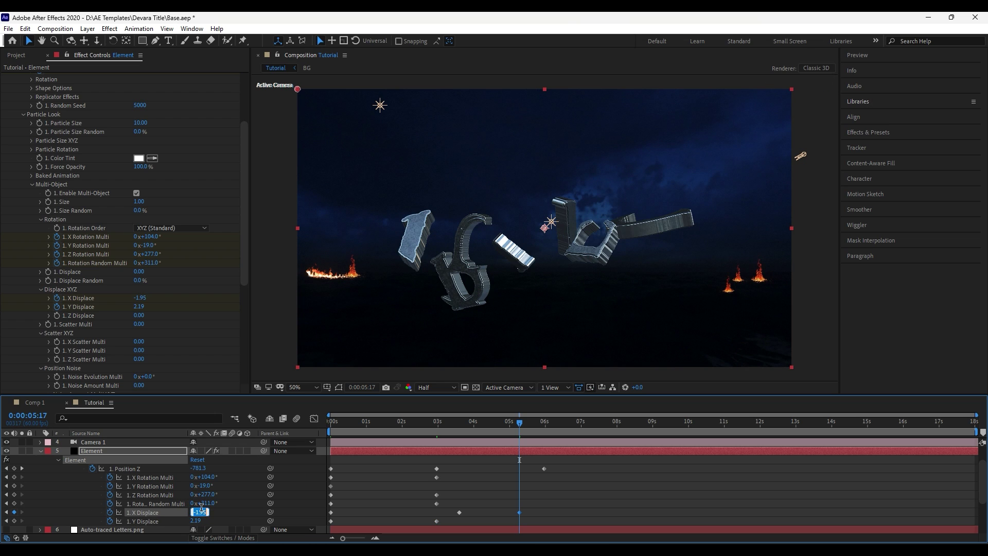
{"action": "type", "text": "0"}
{"action": "key", "text": "Return"}
- At 0:00:05:34, set Group 1's X, Y and Z Rotation Multi, Rotation Random Multi and Y Displace to 0
{"action": "left_click_drag", "start_coordinate": [523, 434], "coordinate": [530, 433]}
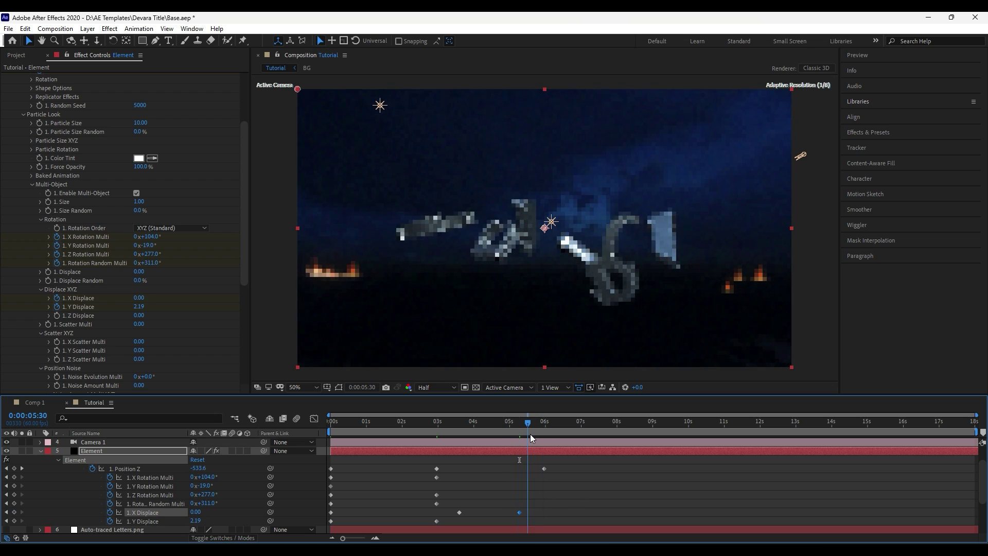
{"action": "type", "text": "0"}
{"action": "left_click", "coordinate": [205, 486]}
{"action": "type", "text": "0"}
{"action": "left_click", "coordinate": [205, 494]}
{"action": "type", "text": "0"}
{"action": "left_click", "coordinate": [205, 503]}
{"action": "type", "text": "0"}
{"action": "left_click", "coordinate": [209, 512]}
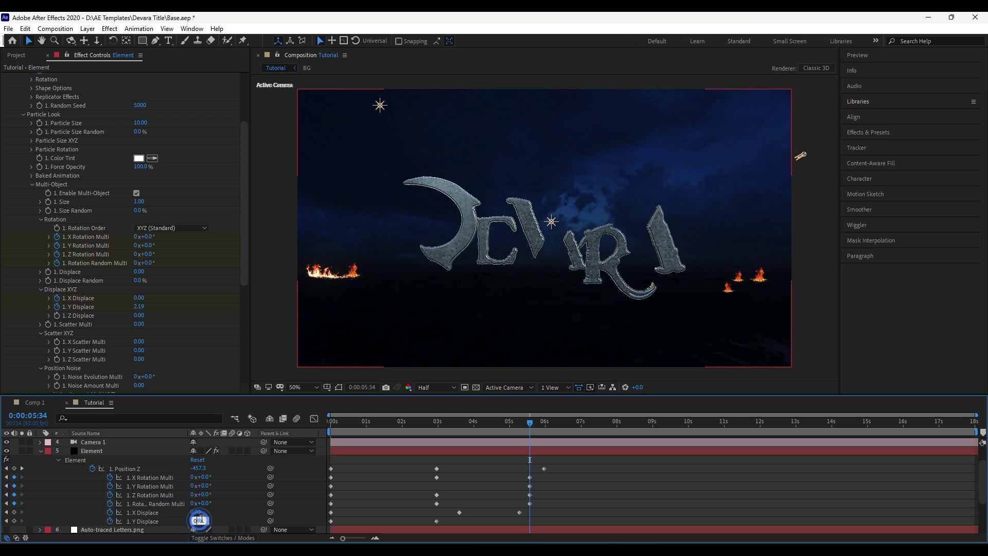
{"action": "left_click", "coordinate": [202, 519]}
{"action": "type", "text": "0"}
{"action": "key", "text": "Return"}
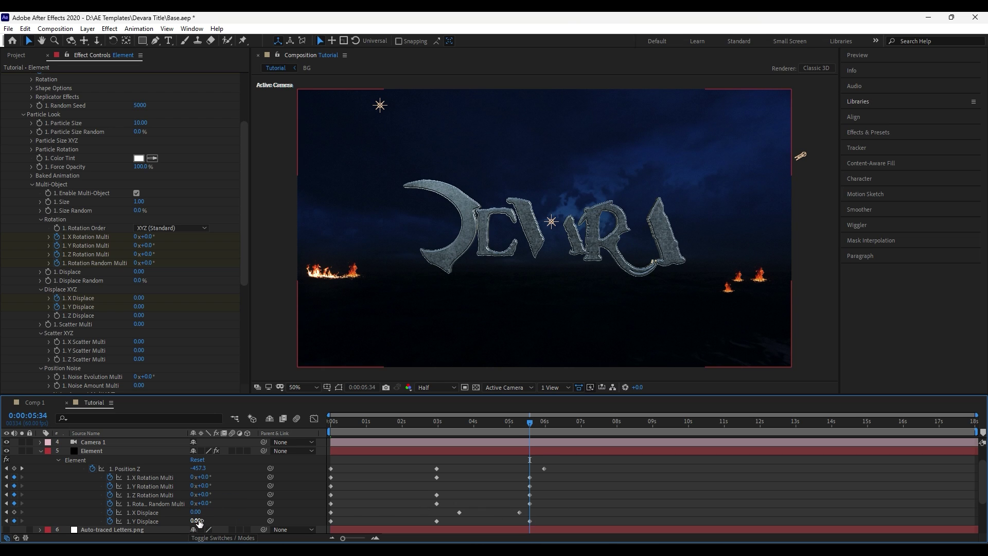
- Set Group 1's last X Displace keyframe to 0.13 and lower Position Z at 0:00:02:58 so the letters come closer to the camera
{"action": "left_click", "coordinate": [6, 512]}
{"action": "left_click_drag", "start_coordinate": [520, 423], "coordinate": [437, 423]}
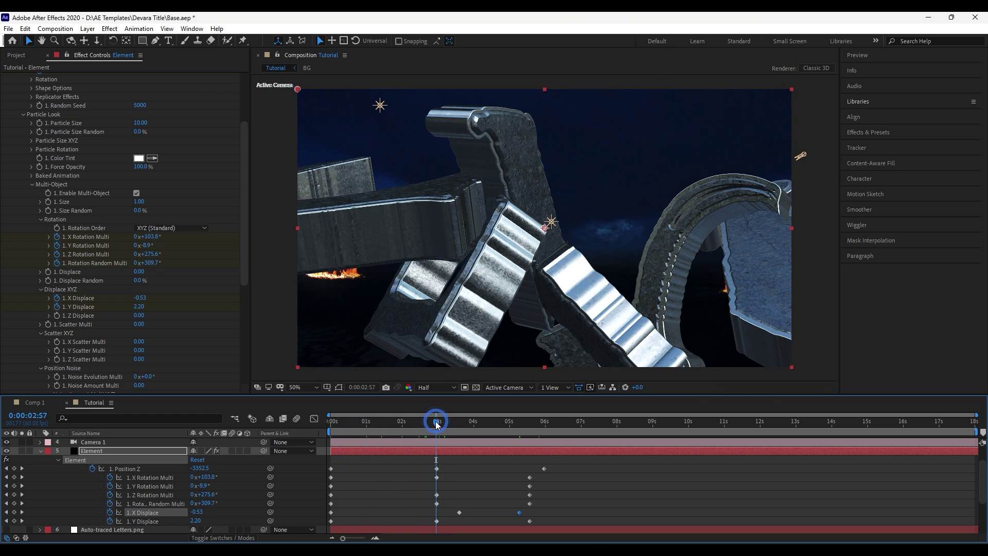
{"action": "left_click_drag", "start_coordinate": [198, 468], "coordinate": [396, 466]}
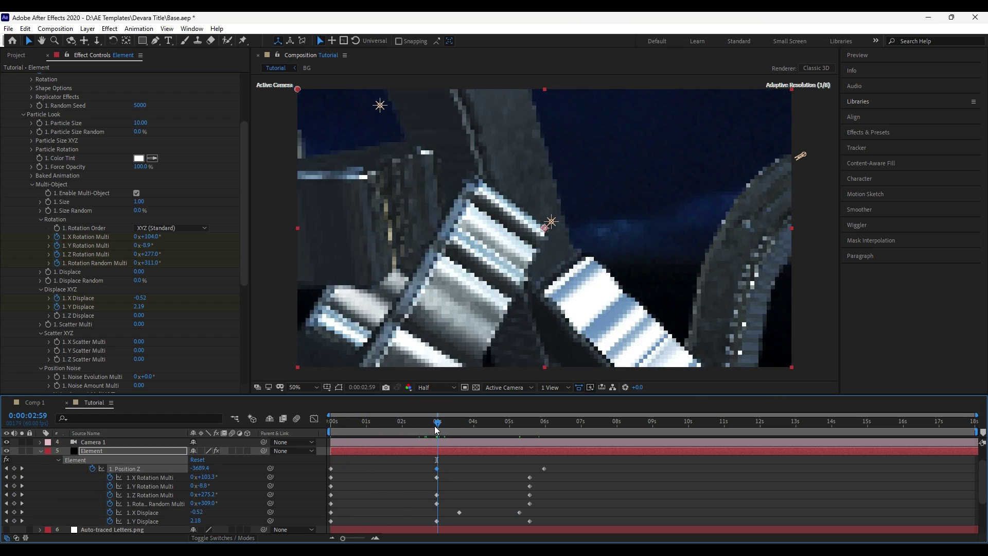
{"action": "mouse_move", "coordinate": [437, 427]}
{"action": "left_mouse_down"}
{"action": "mouse_move", "coordinate": [450, 429]}
{"action": "mouse_move", "coordinate": [428, 429]}
{"action": "left_mouse_up"}
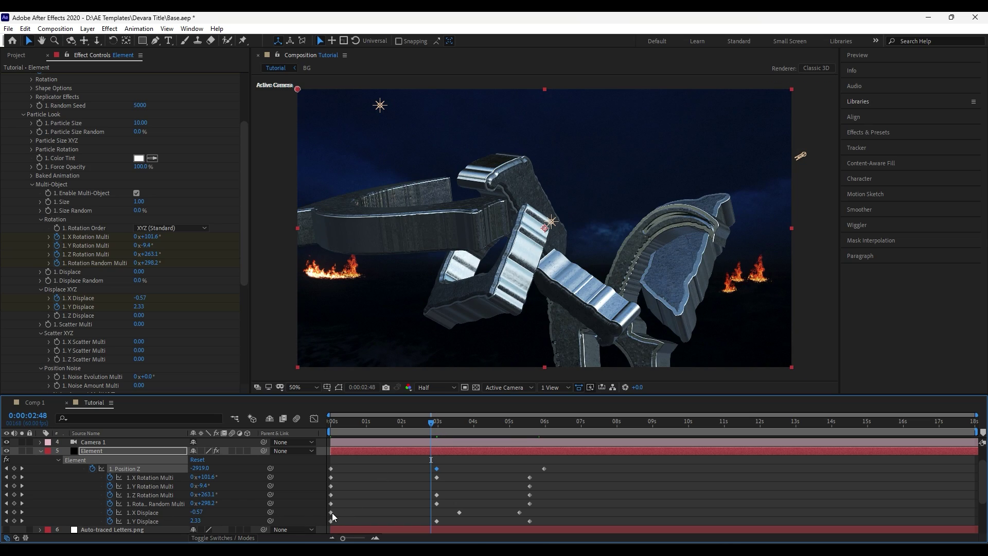
- Move Group 1's first X Displace keyframe to about 0:00:02:25 and the second to about 0:00:03:32
{"action": "left_click_drag", "start_coordinate": [332, 513], "coordinate": [477, 512]}
{"action": "left_click", "coordinate": [442, 424]}
{"action": "left_click_drag", "start_coordinate": [446, 426], "coordinate": [400, 433]}
{"action": "left_click", "coordinate": [416, 512]}
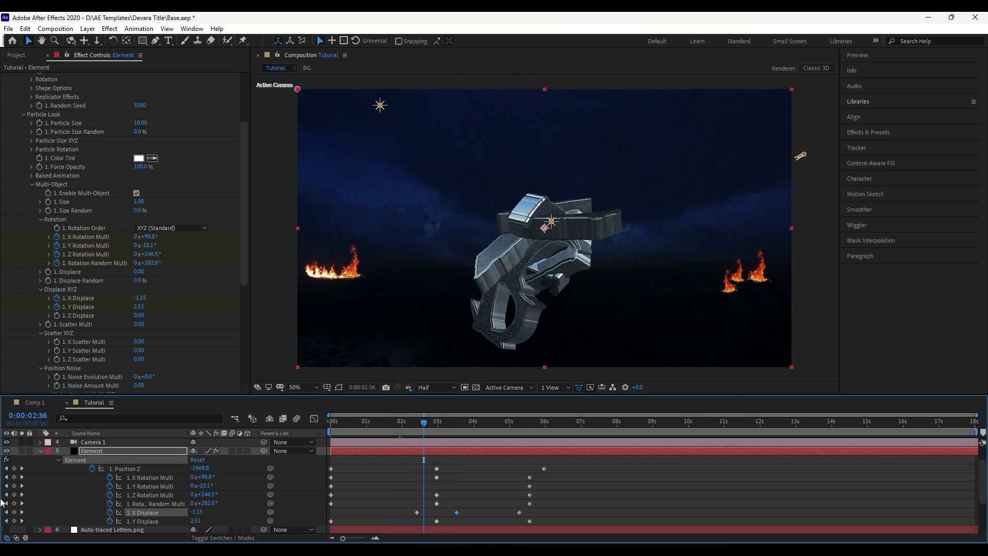
- Apply Easy Ease to all of Group 1's position, rotation and displace keyframes
{"action": "left_click_drag", "start_coordinate": [404, 433], "coordinate": [326, 524]}
{"action": "right_click", "coordinate": [330, 469]}
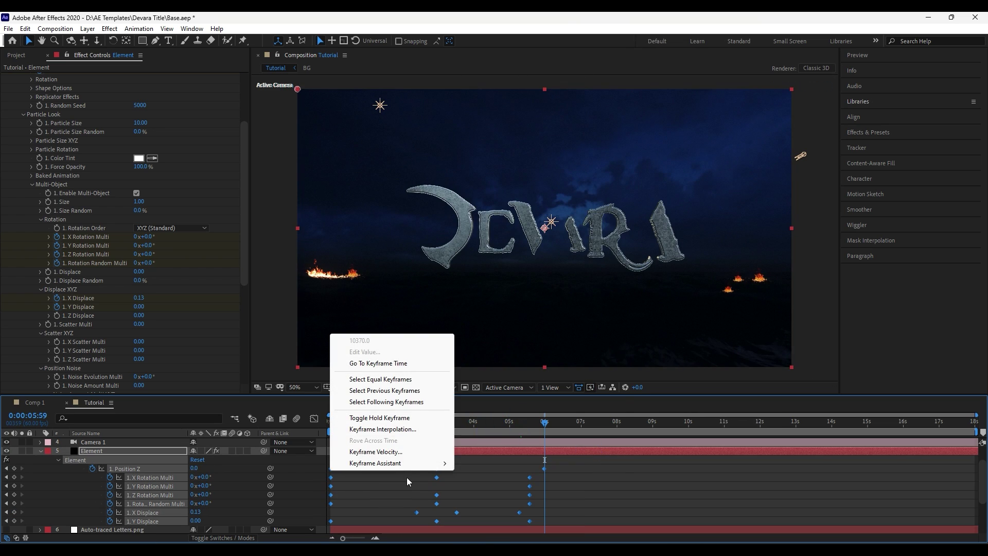
{"action": "mouse_move", "coordinate": [376, 463]}
{"action": "left_click", "coordinate": [488, 400]}
{"action": "left_click", "coordinate": [387, 465]}
{"action": "left_click_drag", "start_coordinate": [545, 422], "coordinate": [520, 427]}
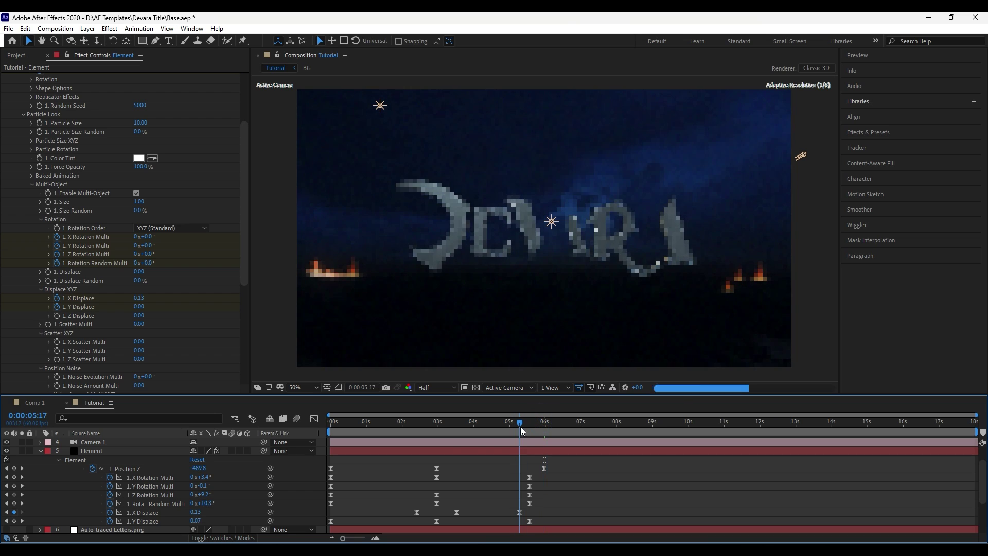
- Collapse the Element layer's keyframed properties and review the blood texture on the assembled letters around 0:00:06:59
{"action": "left_click", "coordinate": [41, 451]}
{"action": "left_click", "coordinate": [94, 458]}
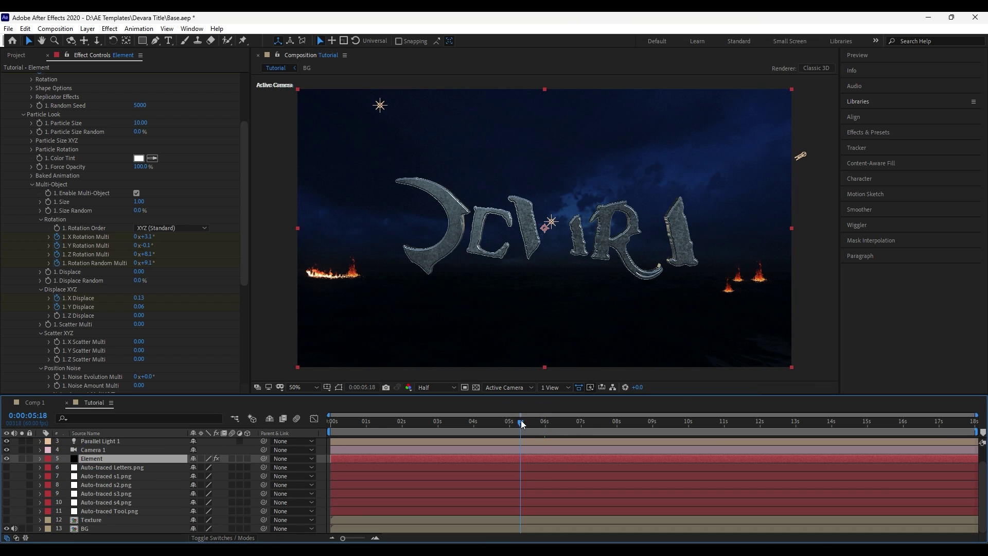
{"action": "left_click_drag", "start_coordinate": [522, 424], "coordinate": [581, 423]}
{"action": "scroll", "coordinate": [26, 197], "scroll_direction": "up", "scroll_amount": 3}
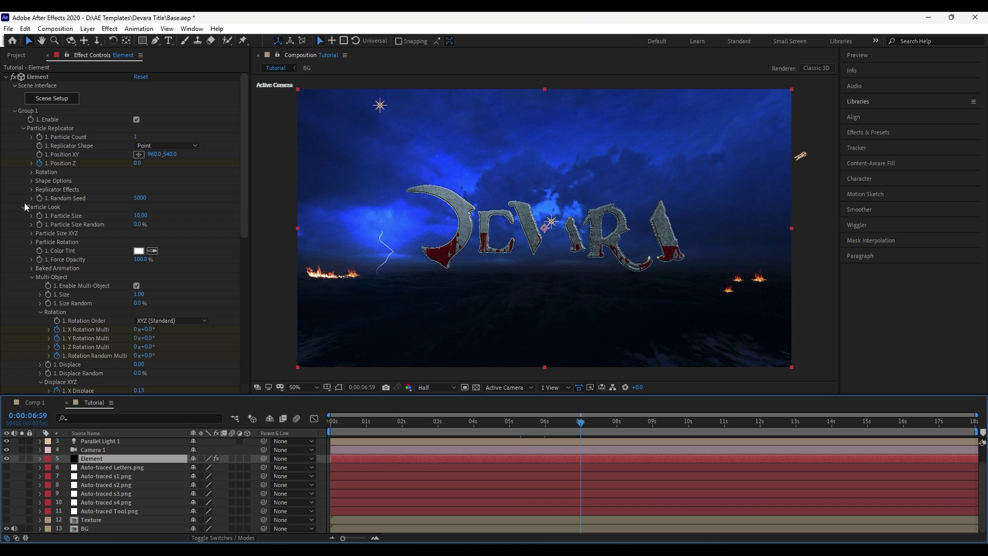
{"action": "left_click_drag", "start_coordinate": [567, 429], "coordinate": [440, 429]}
- Open the Texture composition and reveal the keyframes of its four blood splatter layers
{"action": "double_click", "coordinate": [91, 520]}
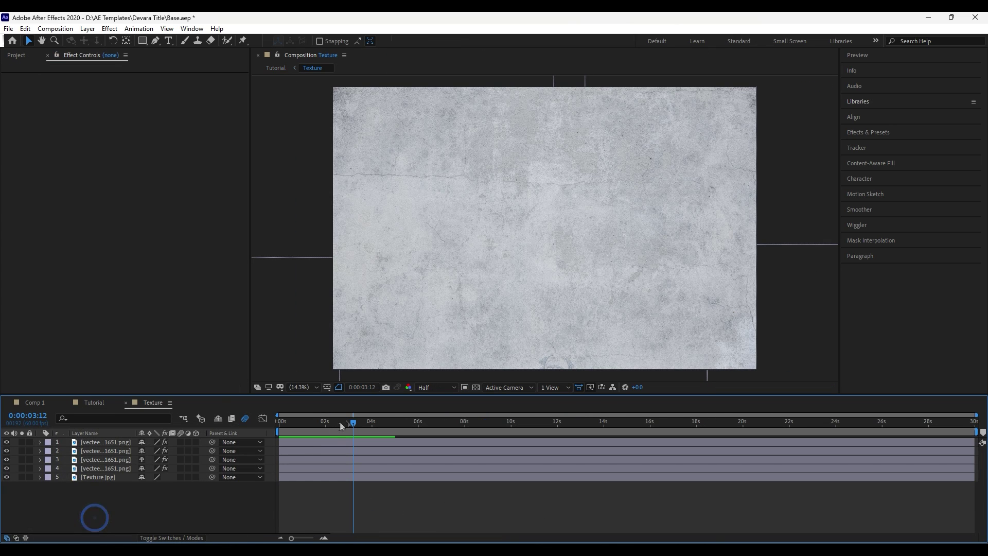
{"action": "left_click", "coordinate": [119, 442]}
{"action": "left_click", "coordinate": [119, 468], "text": "shift"}
{"action": "key", "text": "u"}
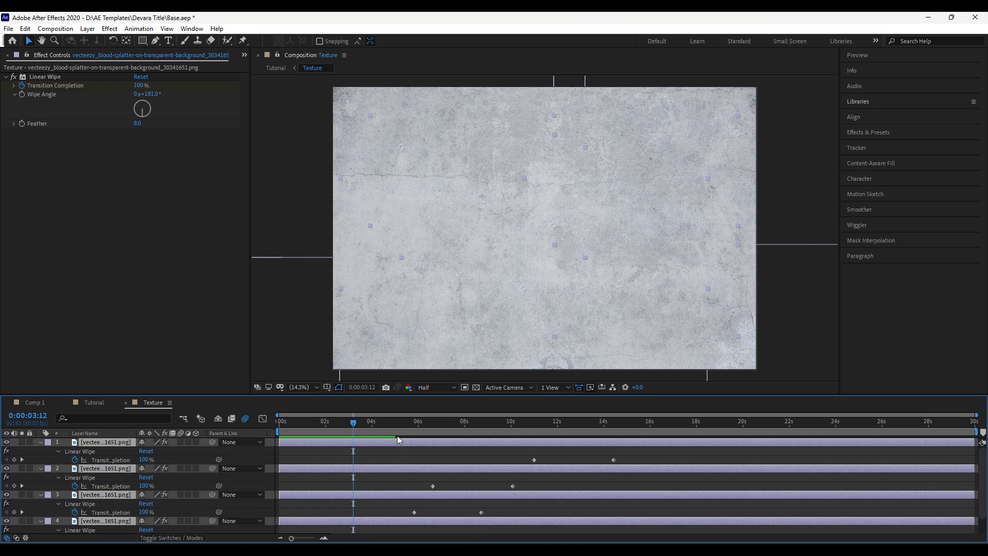
- Shift the blood layers' Linear Wipe keyframes earlier so the wipes start between about 3 and 6 seconds
{"action": "scroll", "coordinate": [415, 499], "scroll_direction": "down", "scroll_amount": 1}
{"action": "left_click_drag", "start_coordinate": [381, 516], "coordinate": [359, 514]}
{"action": "scroll", "coordinate": [431, 514], "scroll_direction": "up", "scroll_amount": 1}
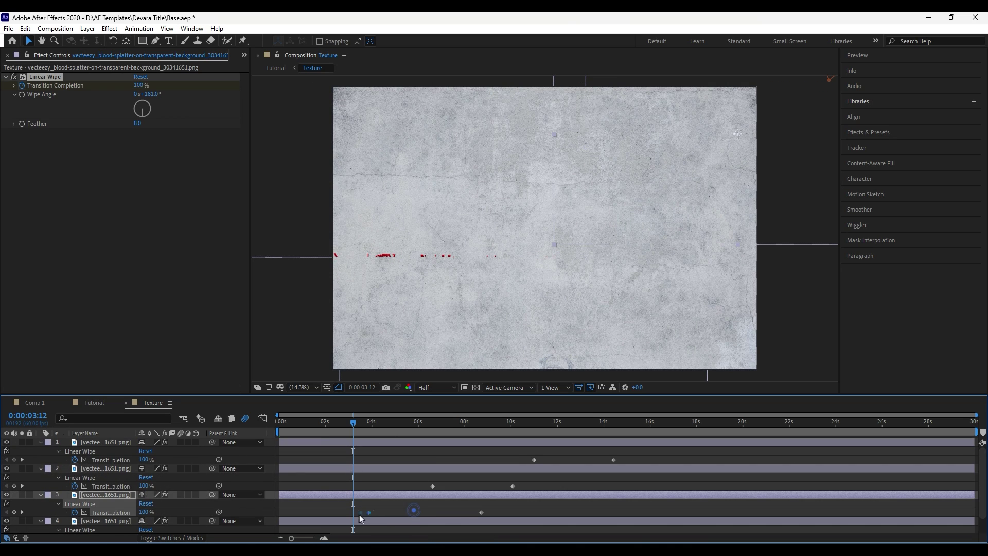
{"action": "left_click_drag", "start_coordinate": [480, 512], "coordinate": [386, 512]}
{"action": "left_click_drag", "start_coordinate": [412, 481], "coordinate": [463, 487]}
{"action": "left_click_drag", "start_coordinate": [518, 452], "coordinate": [497, 470]}
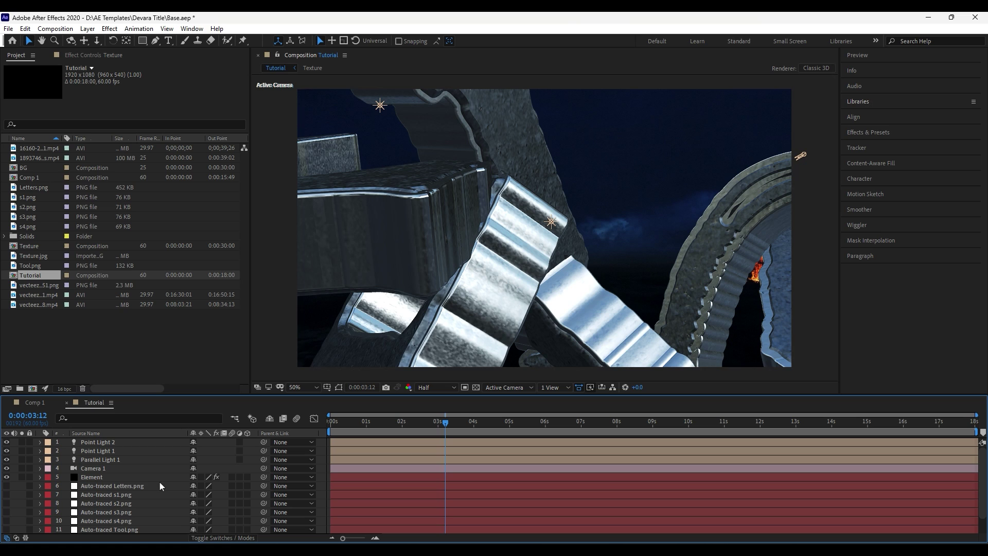
- After checking the letters in the Tutorial composition, start the third and fourth blood layers' wipes at about 0:00:03:17 and 0:00:01:55
{"action": "left_click_drag", "start_coordinate": [449, 429], "coordinate": [468, 424]}
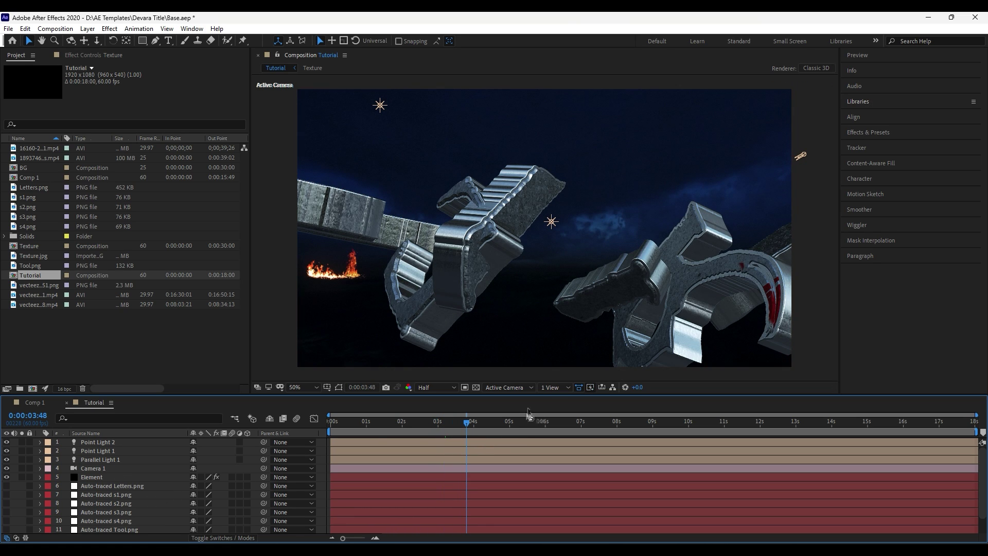
{"action": "left_click", "coordinate": [476, 426]}
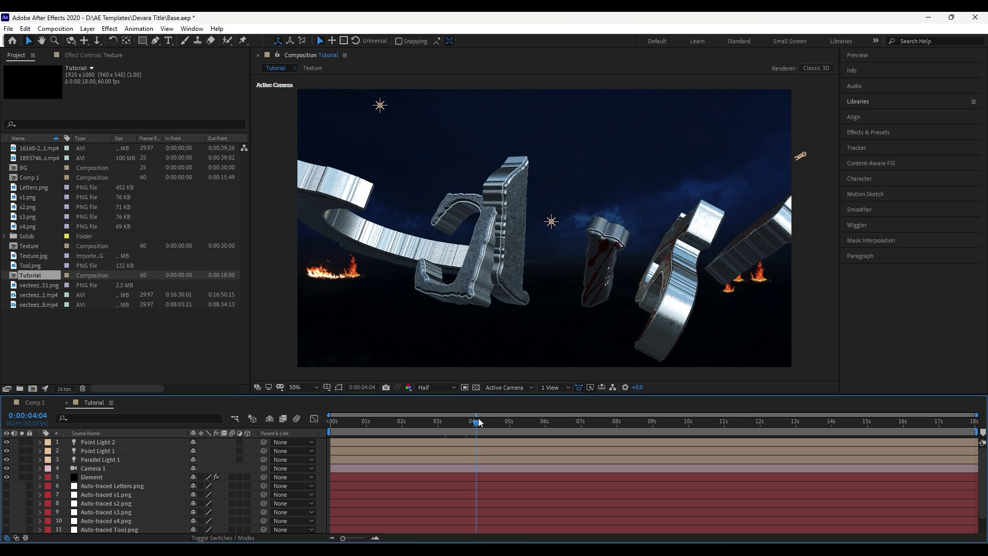
{"action": "left_click", "coordinate": [487, 426]}
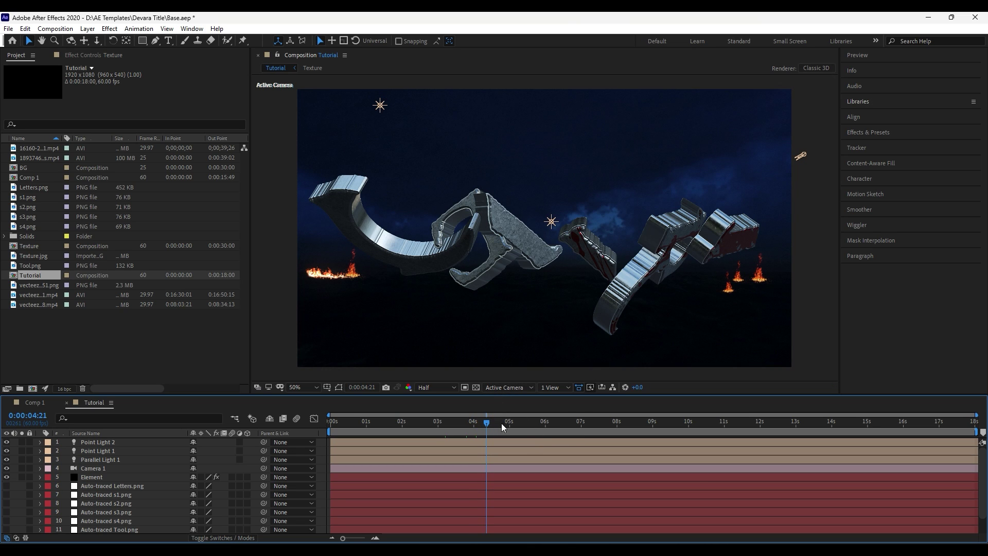
{"action": "left_click", "coordinate": [458, 425]}
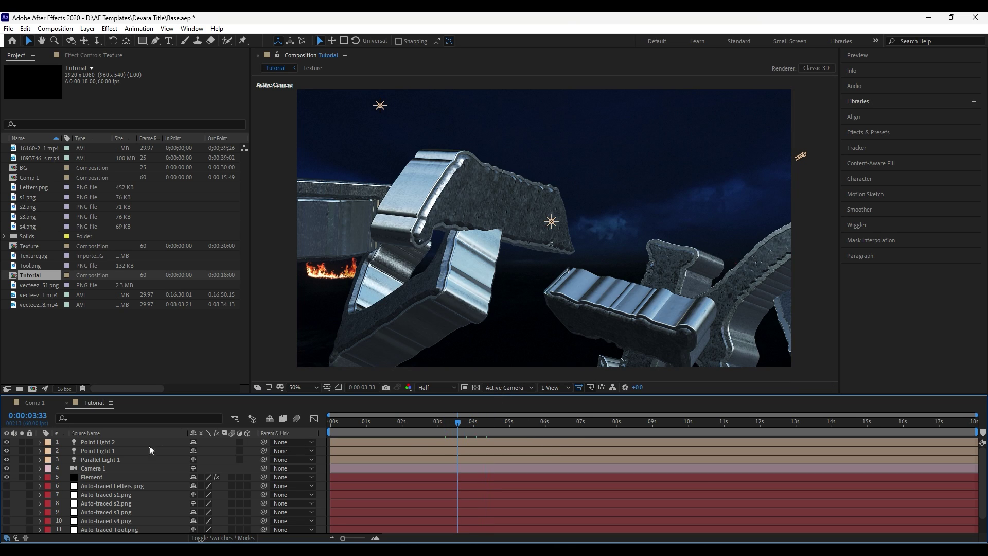
{"action": "scroll", "coordinate": [116, 502], "scroll_direction": "down", "scroll_amount": 3}
{"action": "double_click", "coordinate": [105, 521]}
{"action": "scroll", "coordinate": [131, 515], "scroll_direction": "down", "scroll_amount": 2}
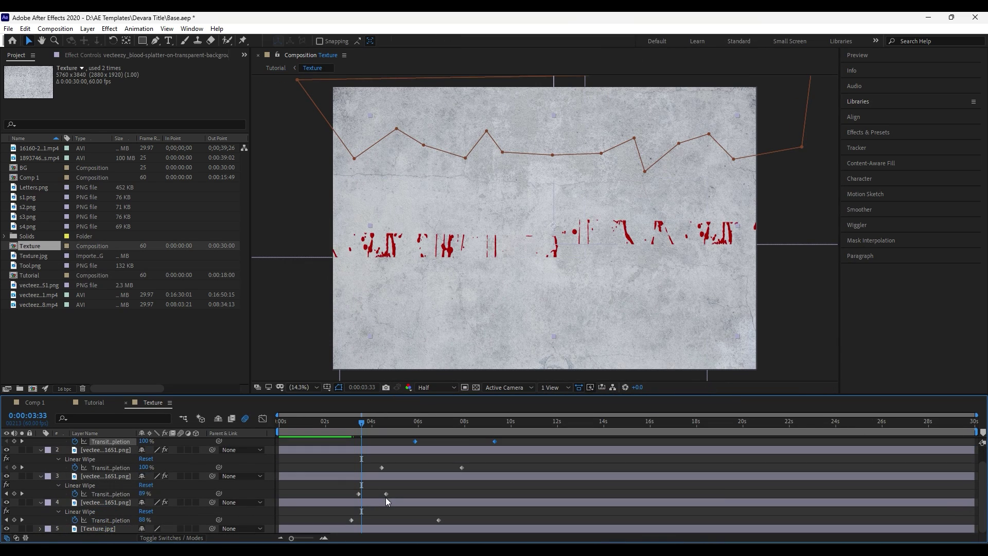
{"action": "left_click_drag", "start_coordinate": [359, 493], "coordinate": [324, 519]}
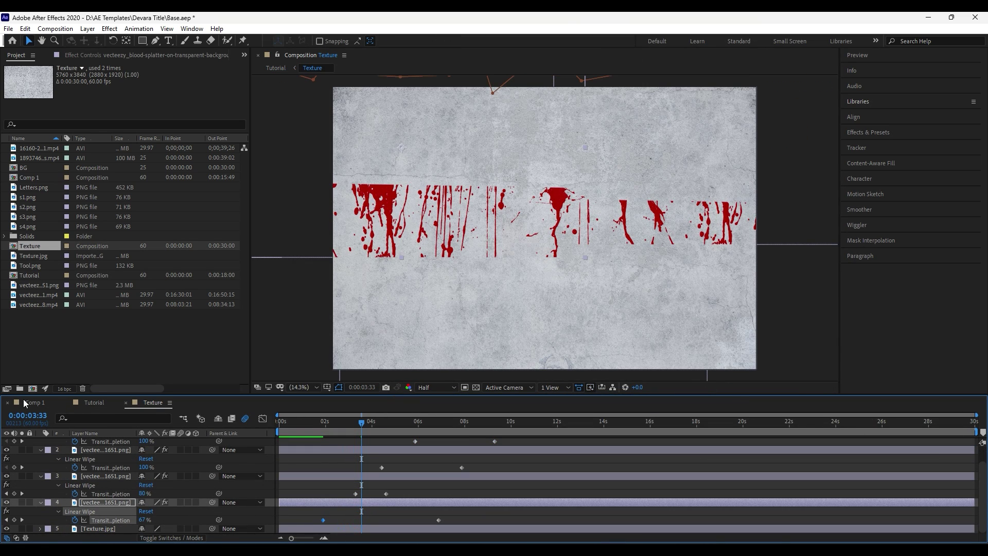
- Check the bloodied letters in the Tutorial composition up to 0:00:07:13 and enable Group 2 in the Element effect
{"action": "left_click", "coordinate": [94, 403]}
{"action": "left_click_drag", "start_coordinate": [443, 421], "coordinate": [489, 423]}
{"action": "left_click", "coordinate": [501, 436]}
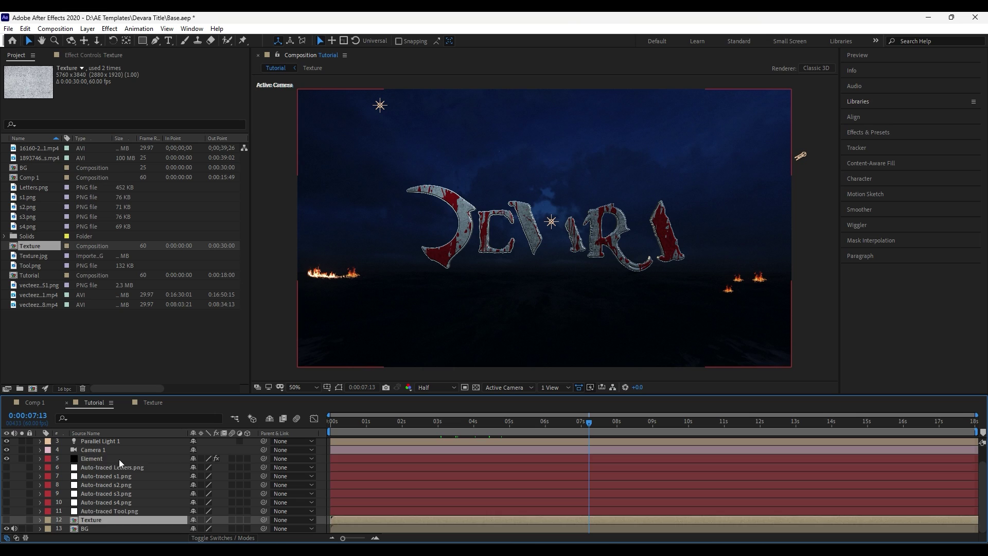
{"action": "left_click", "coordinate": [102, 458]}
{"action": "left_click", "coordinate": [102, 53]}
{"action": "left_click", "coordinate": [14, 111]}
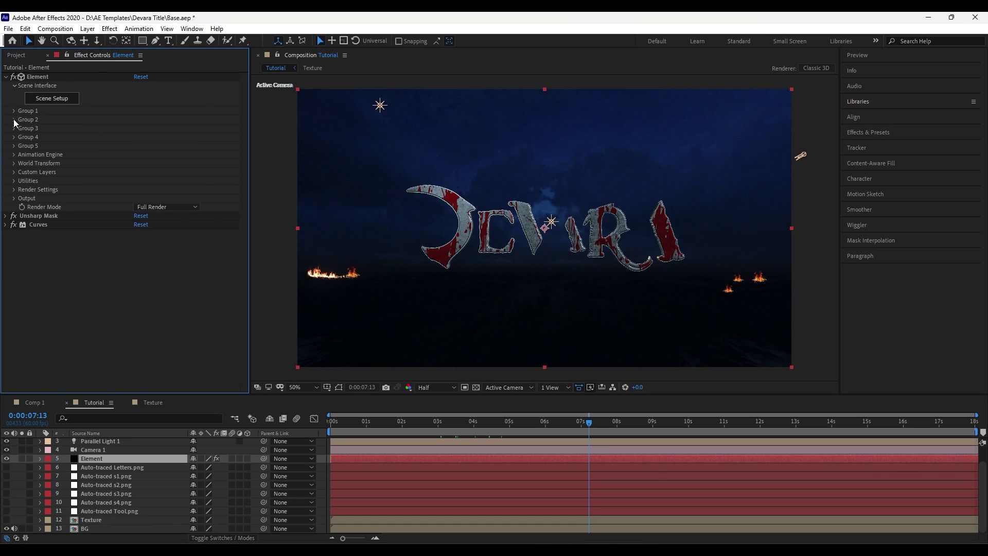
{"action": "left_click", "coordinate": [13, 118]}
{"action": "scroll", "coordinate": [15, 166], "scroll_direction": "up", "scroll_amount": 2}
{"action": "left_click", "coordinate": [136, 128]}
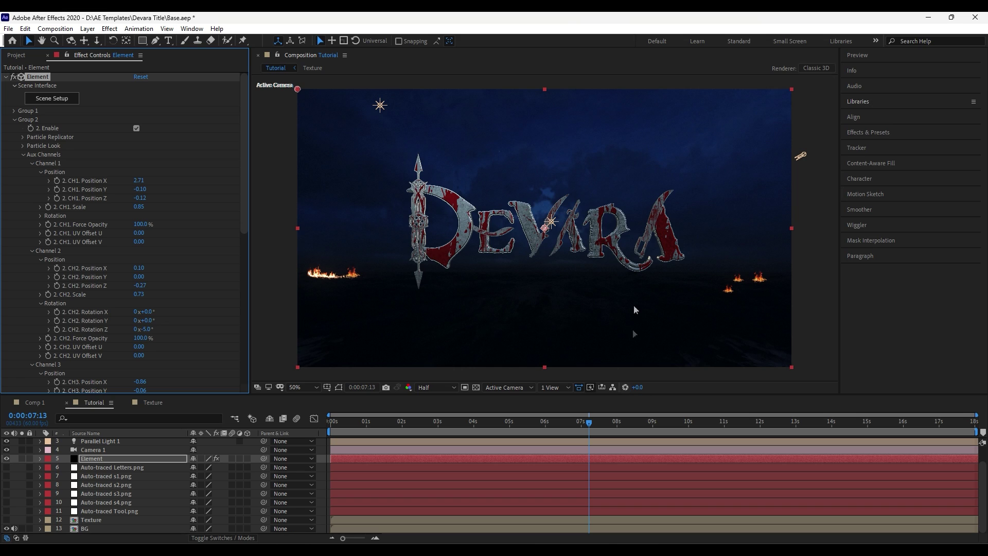
- At 0:00:06:03, keyframe the X, Y and Z position and rotation of Group 2's Channel 2
{"action": "left_click", "coordinate": [32, 163]}
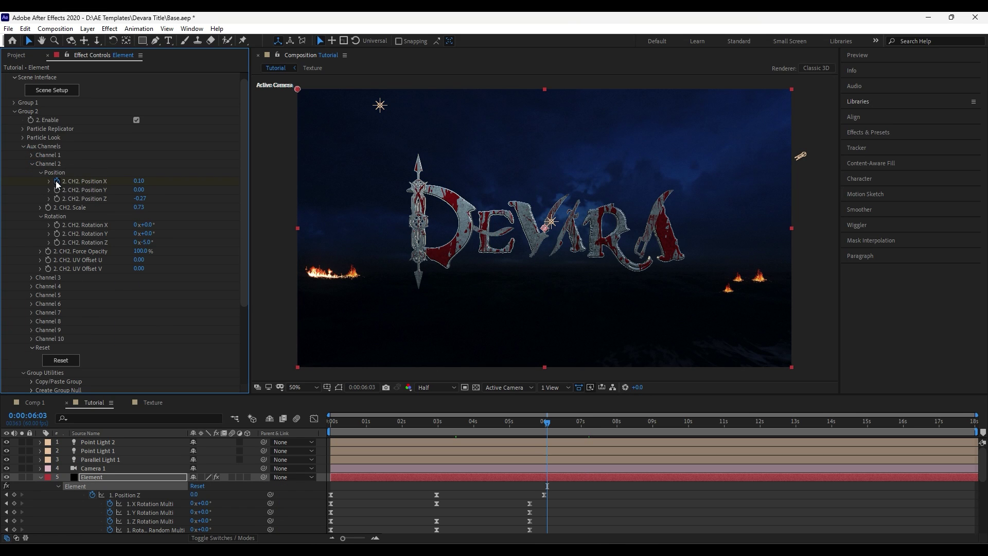
{"action": "left_click", "coordinate": [56, 225]}
{"action": "left_click", "coordinate": [56, 234]}
{"action": "left_click", "coordinate": [56, 243]}
- Reveal the Element layer's keyframes and move Channel 2's three rotation keyframes to about 0:00:05:40, in line with Channel 1's last rotation keyframes
{"action": "left_click", "coordinate": [137, 480]}
{"action": "key", "text": "u"}
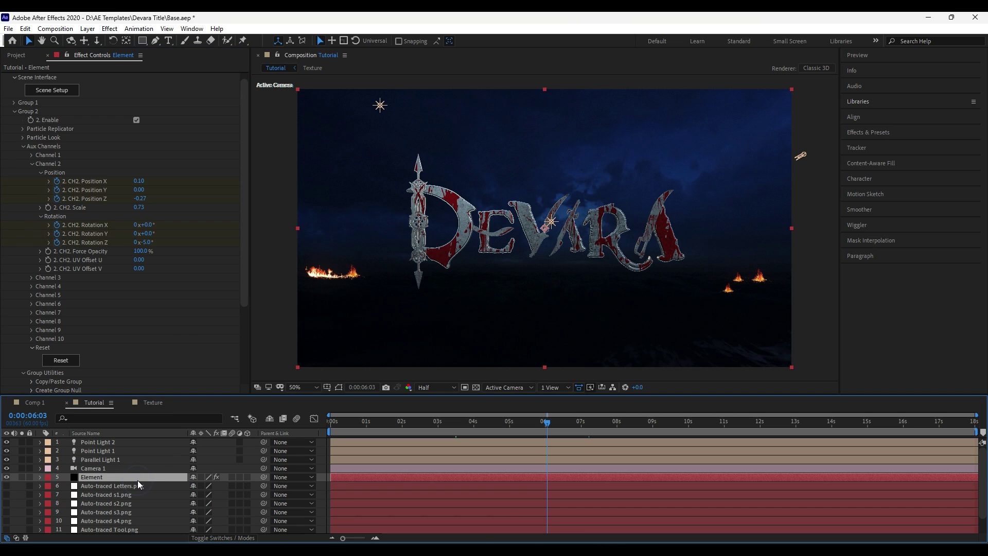
{"action": "key", "text": "u"}
{"action": "scroll", "coordinate": [508, 506], "scroll_direction": "down", "scroll_amount": 5}
{"action": "scroll", "coordinate": [570, 509], "scroll_direction": "up", "scroll_amount": 3}
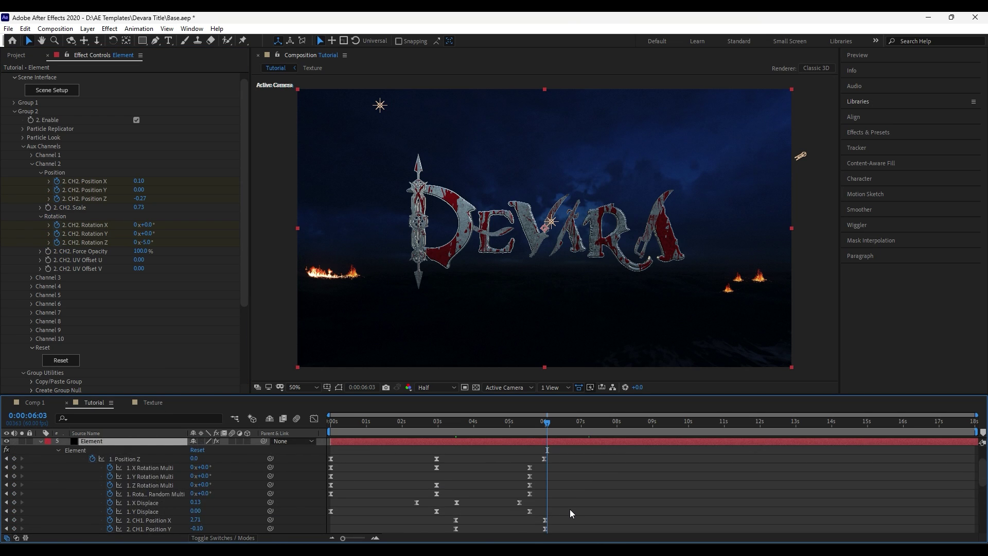
{"action": "scroll", "coordinate": [570, 508], "scroll_direction": "down", "scroll_amount": 3}
{"action": "scroll", "coordinate": [570, 508], "scroll_direction": "down", "scroll_amount": 2}
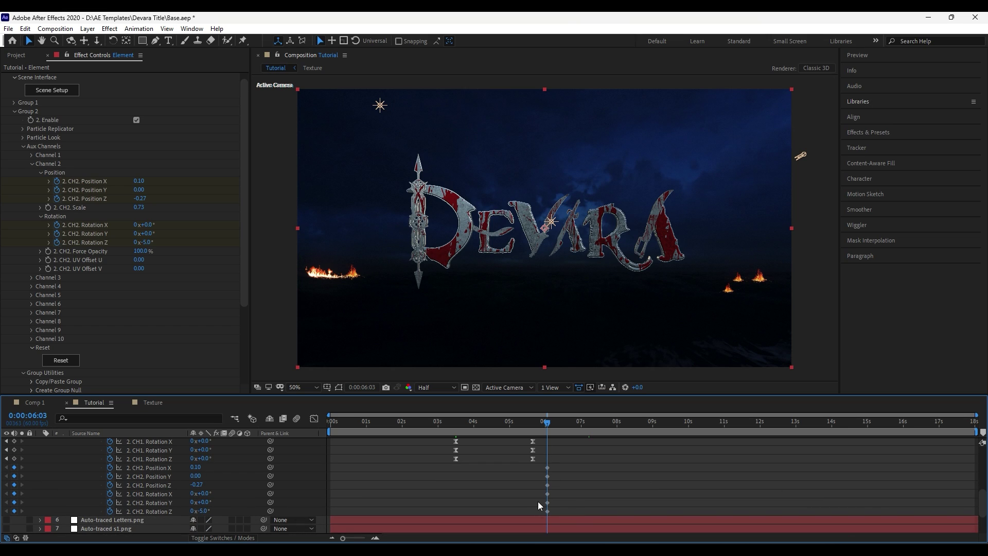
{"action": "scroll", "coordinate": [564, 487], "scroll_direction": "up", "scroll_amount": 2}
{"action": "scroll", "coordinate": [561, 499], "scroll_direction": "down", "scroll_amount": 1}
{"action": "left_click_drag", "start_coordinate": [542, 496], "coordinate": [532, 514]}
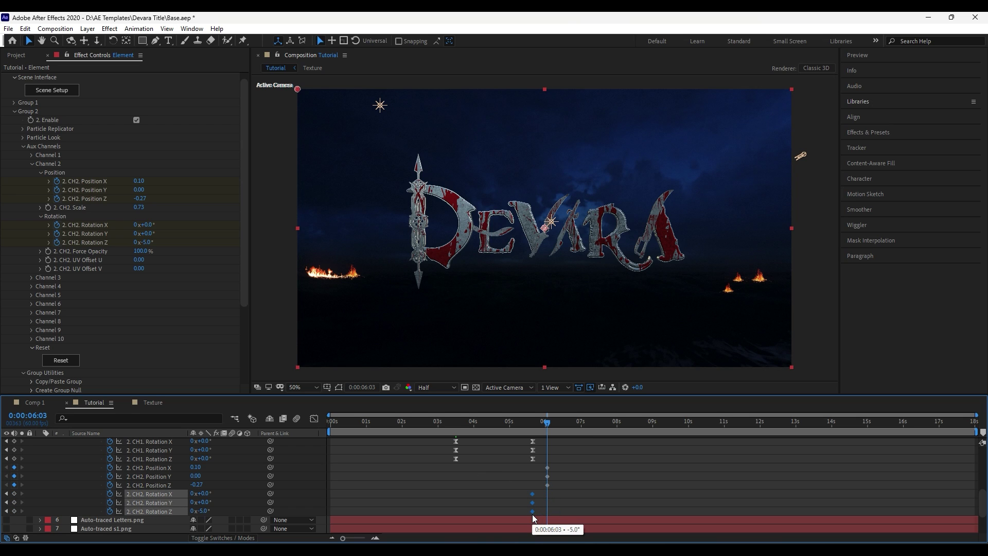
- At 0:00:03:50, keyframe Channel 2's Position Z at -13.87
{"action": "left_click_drag", "start_coordinate": [524, 425], "coordinate": [469, 426]}
{"action": "left_click", "coordinate": [437, 496]}
{"action": "left_click_drag", "start_coordinate": [199, 484], "coordinate": [118, 474]}
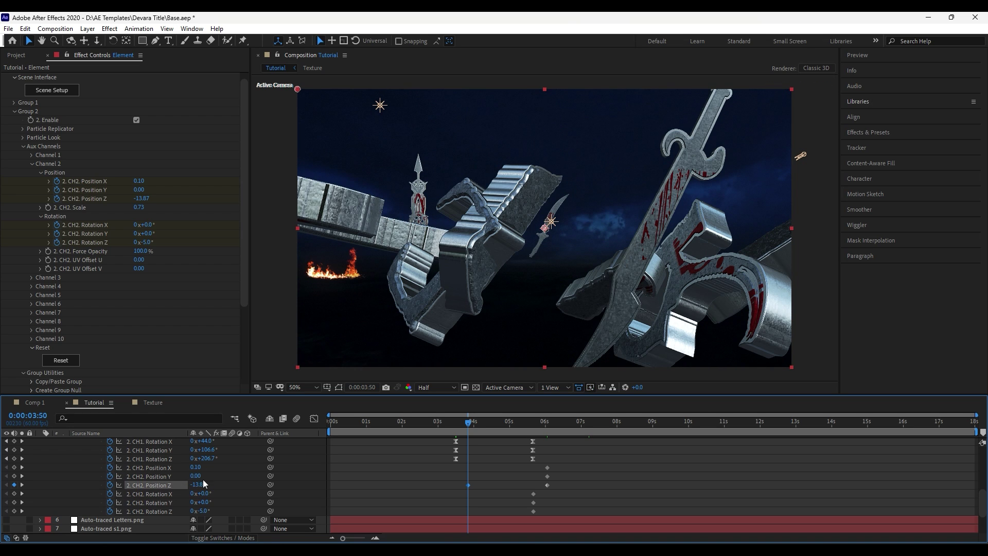
- At 0:00:03:50, keyframe Channel 2's X, Y and Z position at -0.60, -0.11 and -17.37 and rotation at 150°, 152° and 274°
{"action": "left_click_drag", "start_coordinate": [199, 467], "coordinate": [284, 493]}
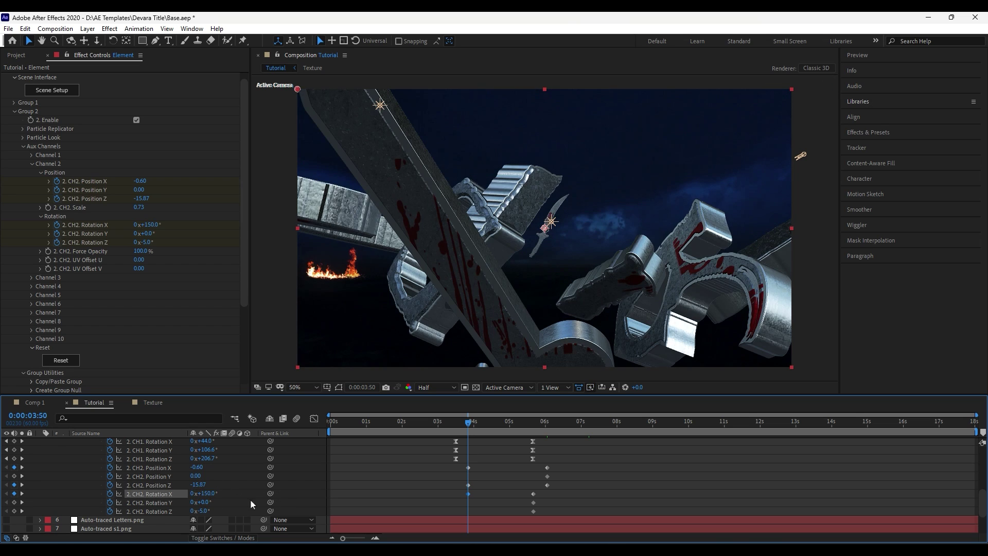
{"action": "left_click_drag", "start_coordinate": [203, 502], "coordinate": [351, 521]}
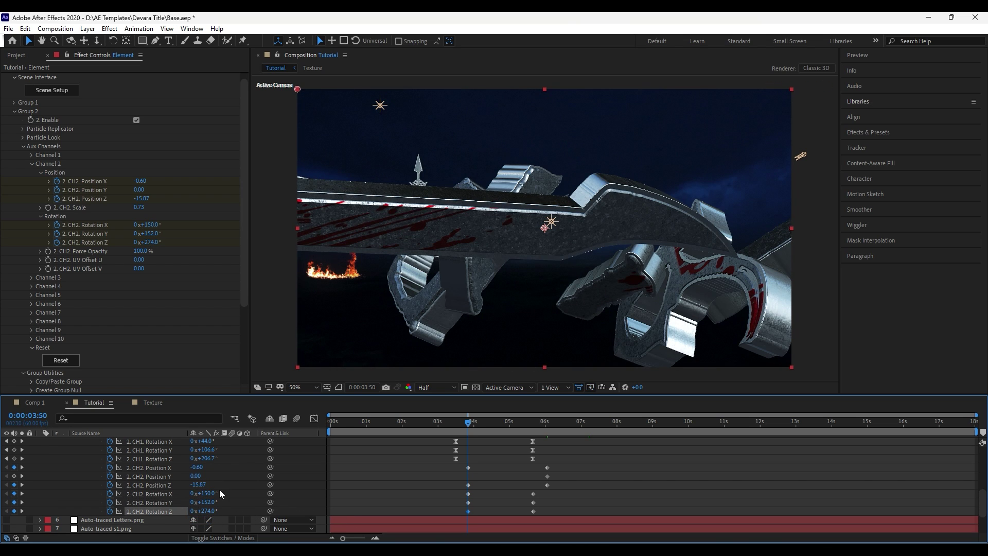
{"action": "mouse_move", "coordinate": [202, 484]}
{"action": "left_mouse_down"}
{"action": "mouse_move", "coordinate": [194, 477]}
{"action": "mouse_move", "coordinate": [198, 486]}
{"action": "left_mouse_up"}
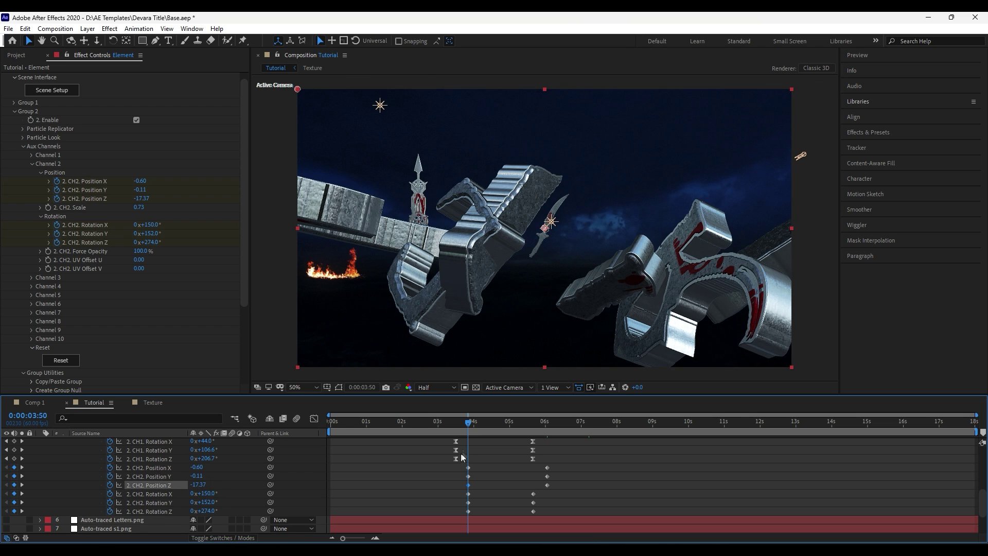
- Apply Easy Ease to all of Channel 2's position and rotation keyframes
{"action": "left_click_drag", "start_coordinate": [489, 422], "coordinate": [546, 422]}
{"action": "left_click_drag", "start_coordinate": [440, 459], "coordinate": [559, 516]}
{"action": "right_click", "coordinate": [549, 477]}
{"action": "mouse_move", "coordinate": [581, 523]}
{"action": "left_click", "coordinate": [710, 392]}
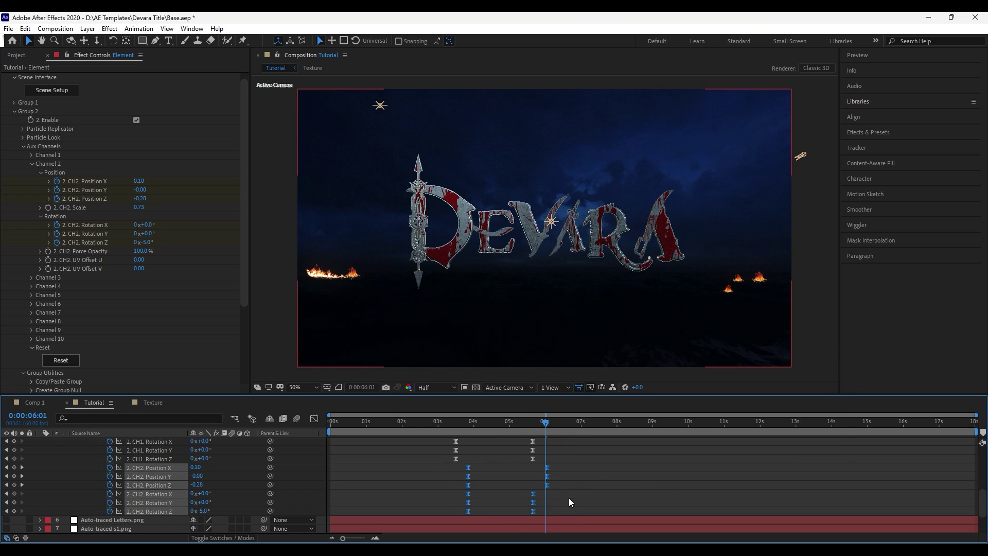
- At 0:00:06:01, keyframe the X, Y and Z position and rotation of Group 2's Channel 3
{"action": "left_click", "coordinate": [32, 164]}
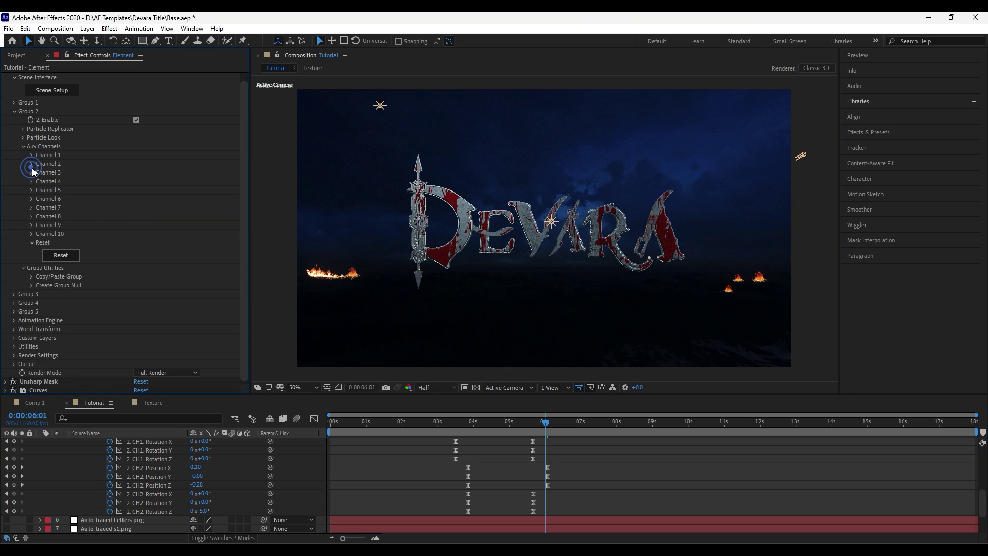
{"action": "left_click", "coordinate": [31, 172]}
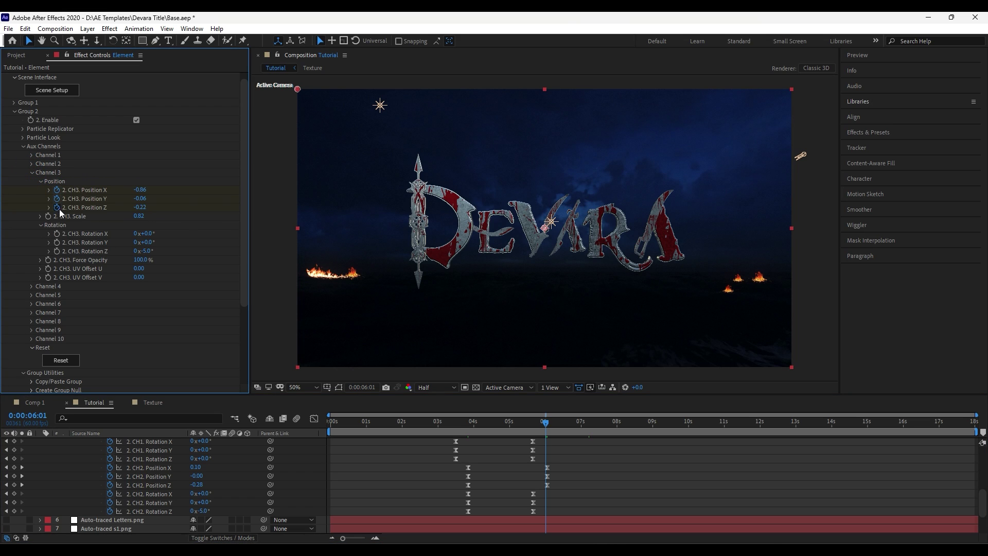
{"action": "scroll", "coordinate": [150, 476], "scroll_direction": "up", "scroll_amount": 5}
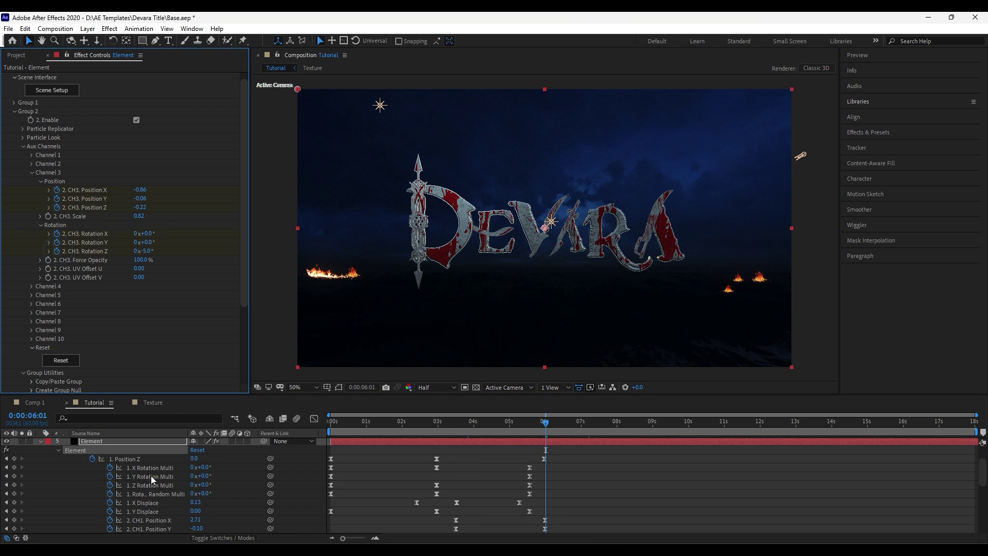
- Reveal the Element layer's keyframes and move Channel 3's three rotation keyframes back to about 0:00:05:32
{"action": "left_click", "coordinate": [140, 480]}
{"action": "key", "text": "u"}
{"action": "key", "text": "u"}
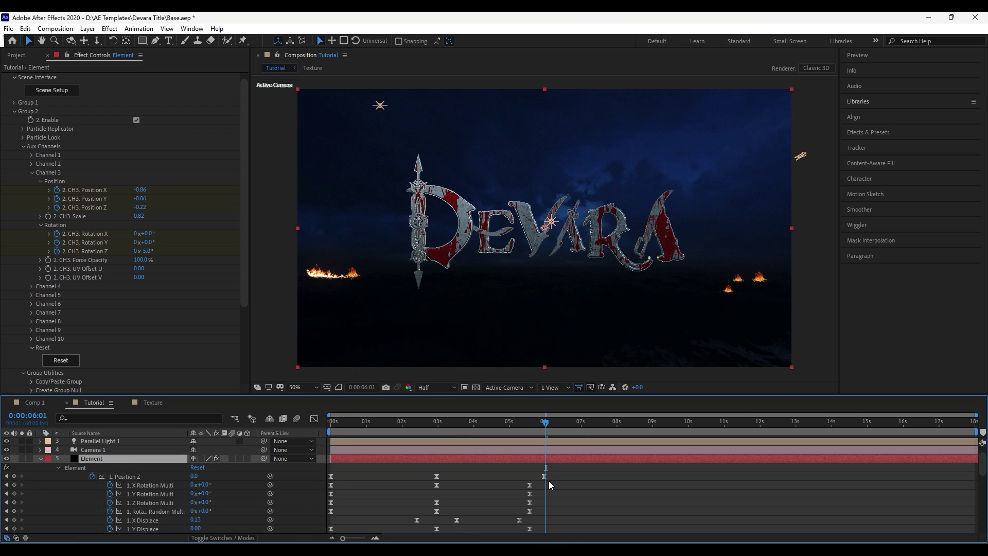
{"action": "scroll", "coordinate": [548, 480], "scroll_direction": "down", "scroll_amount": 5}
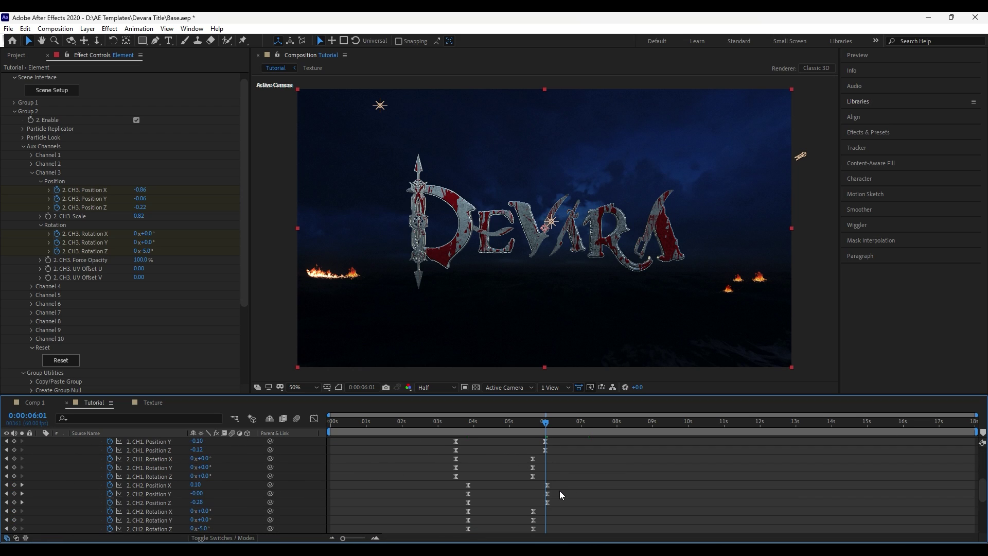
{"action": "left_click_drag", "start_coordinate": [554, 485], "coordinate": [545, 505]}
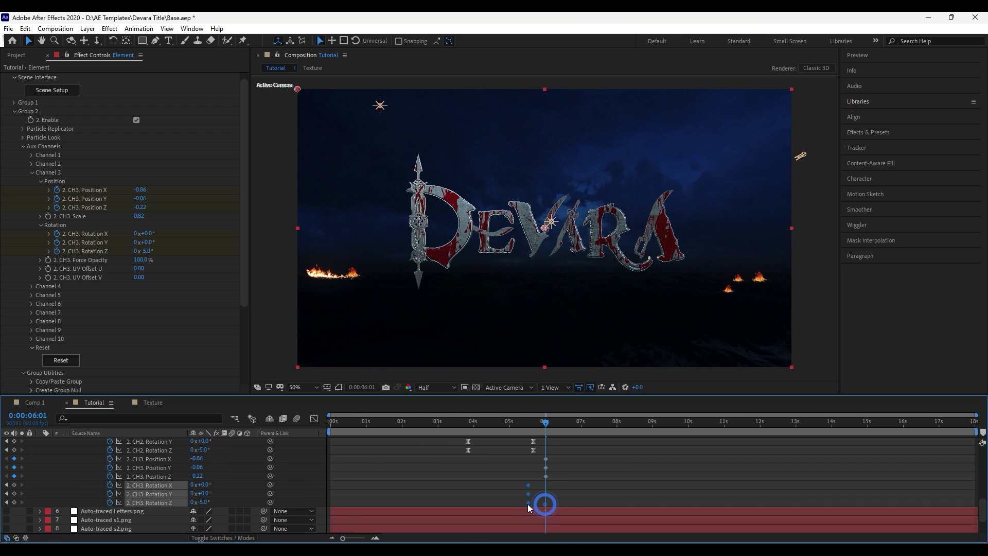
- At 0:00:03:39, keyframe Channel 3's Position Z at -14.12 and give it a tumbled starting rotation
{"action": "left_click_drag", "start_coordinate": [481, 424], "coordinate": [461, 428]}
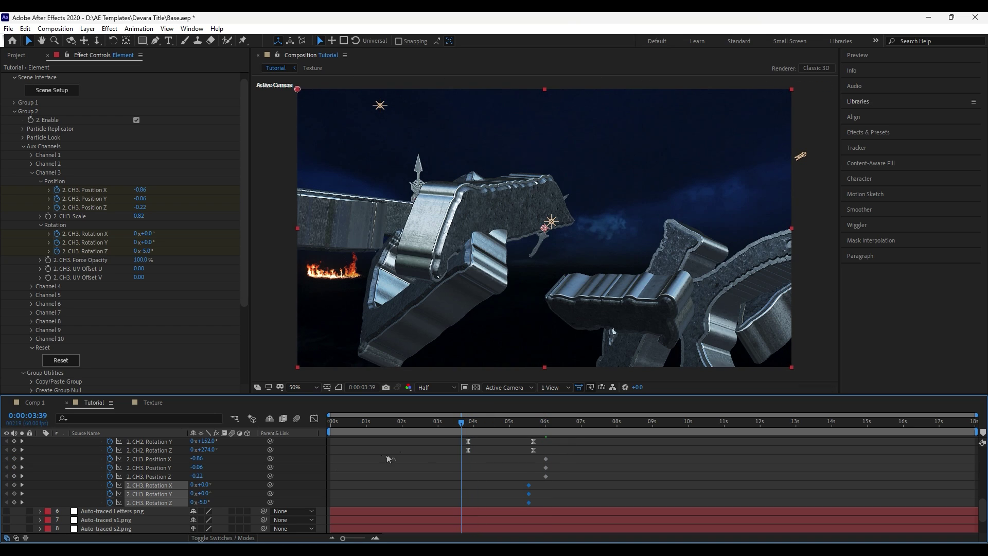
{"action": "left_click", "coordinate": [222, 475]}
{"action": "left_click_drag", "start_coordinate": [203, 476], "coordinate": [130, 476]}
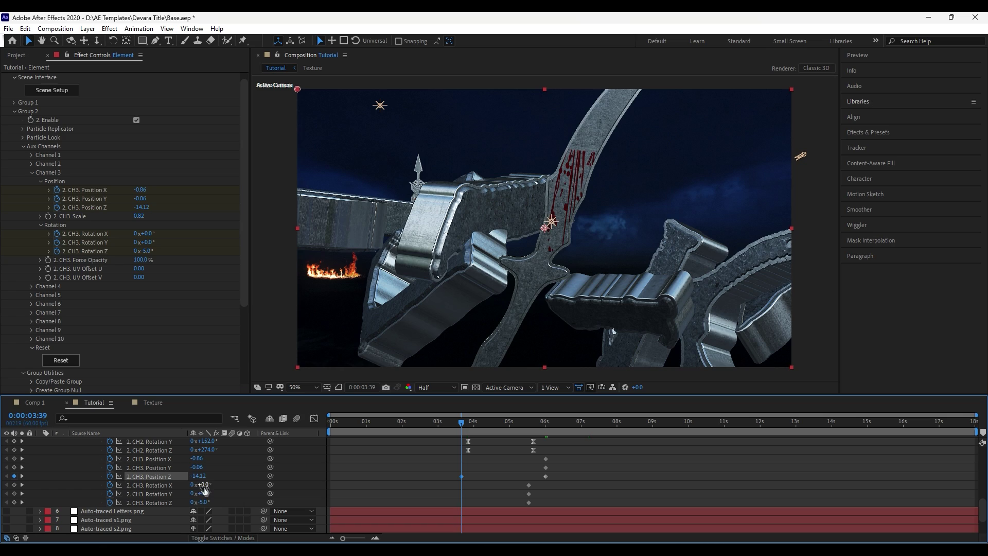
{"action": "left_click_drag", "start_coordinate": [204, 490], "coordinate": [192, 481]}
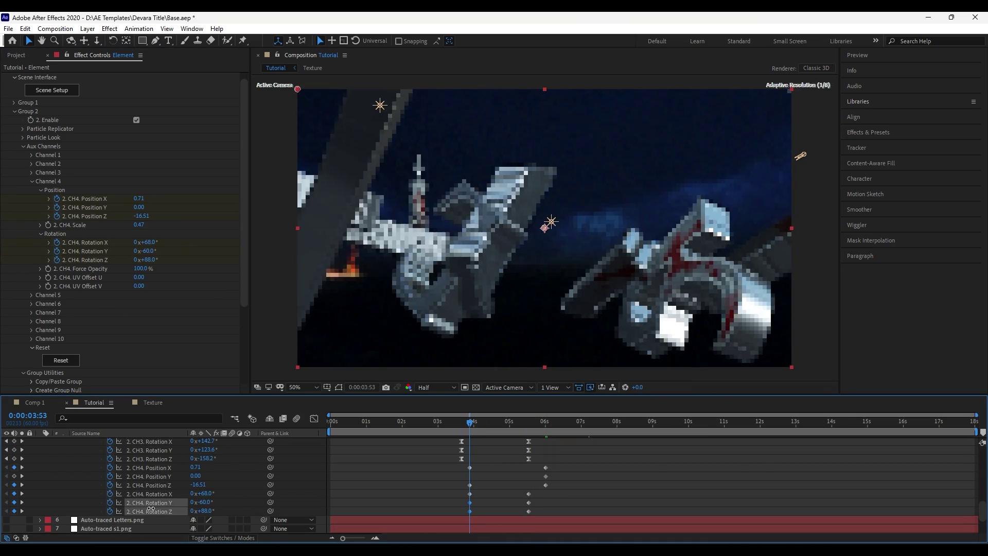
- Ease Channel 4's keyframes and animate Channel 5 from position 1.55, 0.16, -17.42 and rotation 238°, 344°, 71° at 0:00:03:27 to its 0:00:06:01 pose
{"action": "right_click", "coordinate": [529, 493]}
{"action": "left_click", "coordinate": [558, 486]}
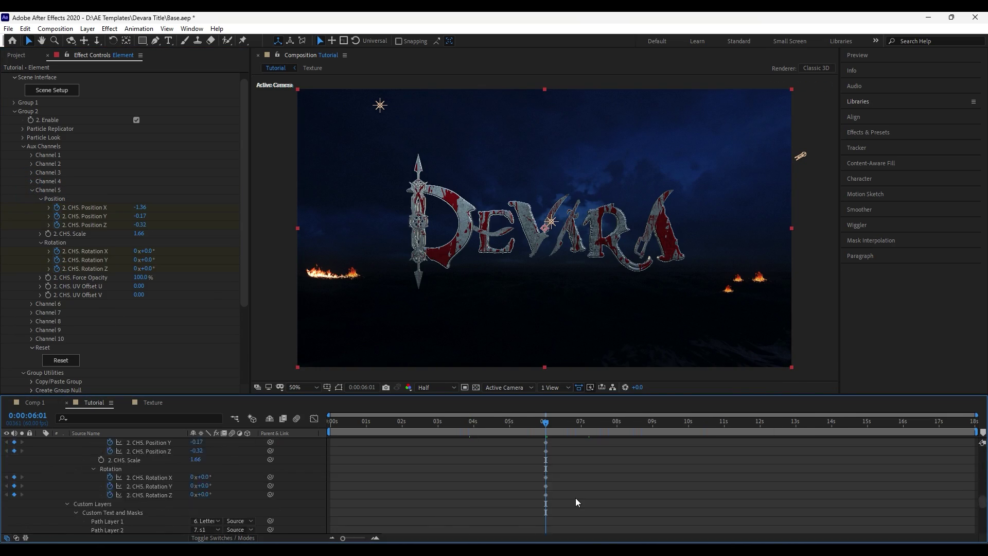
{"action": "left_click", "coordinate": [551, 503]}
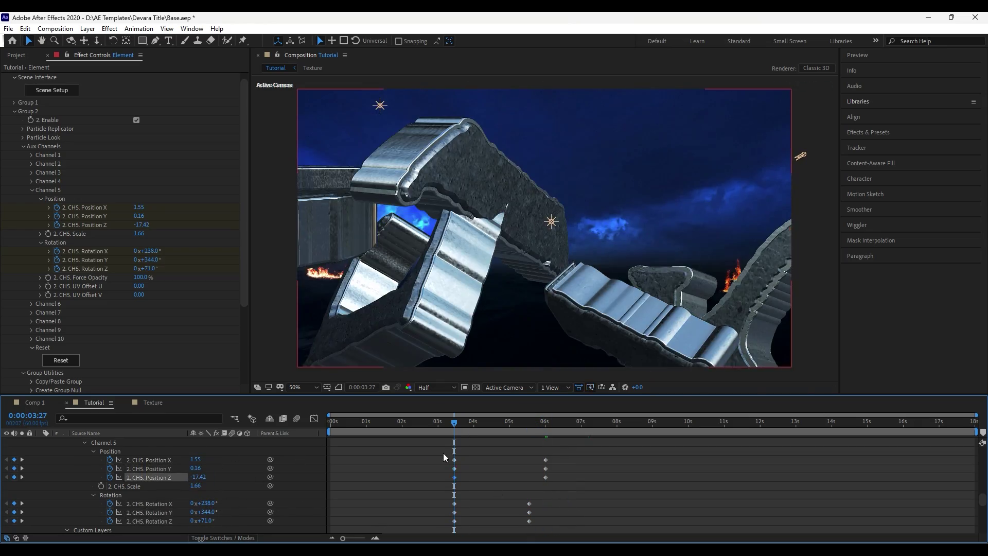
{"action": "left_click", "coordinate": [538, 423]}
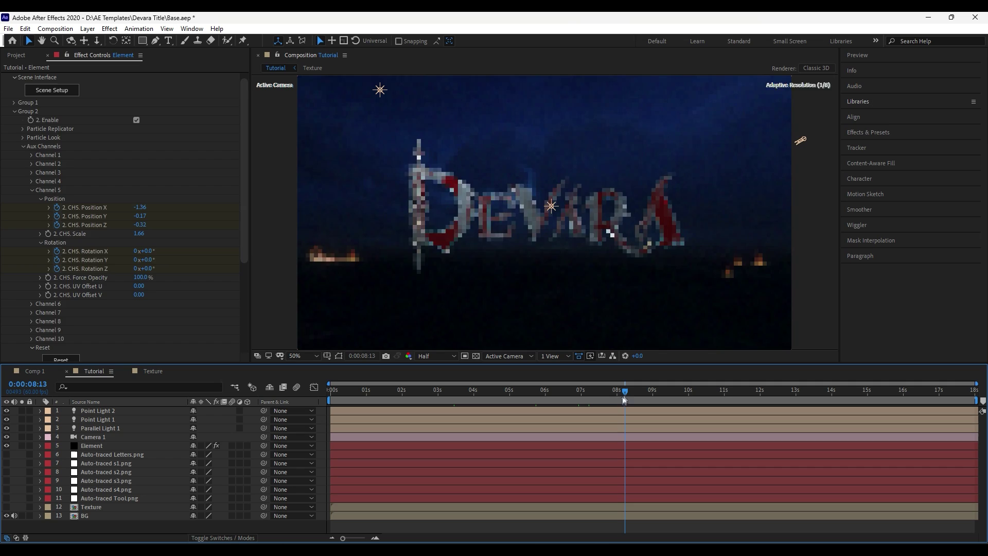
- At 0:00:00:00, keyframe Camera 1's Point of Interest and Position, and dolly the camera in to about -3465.3 in Z
{"action": "left_click", "coordinate": [113, 437]}
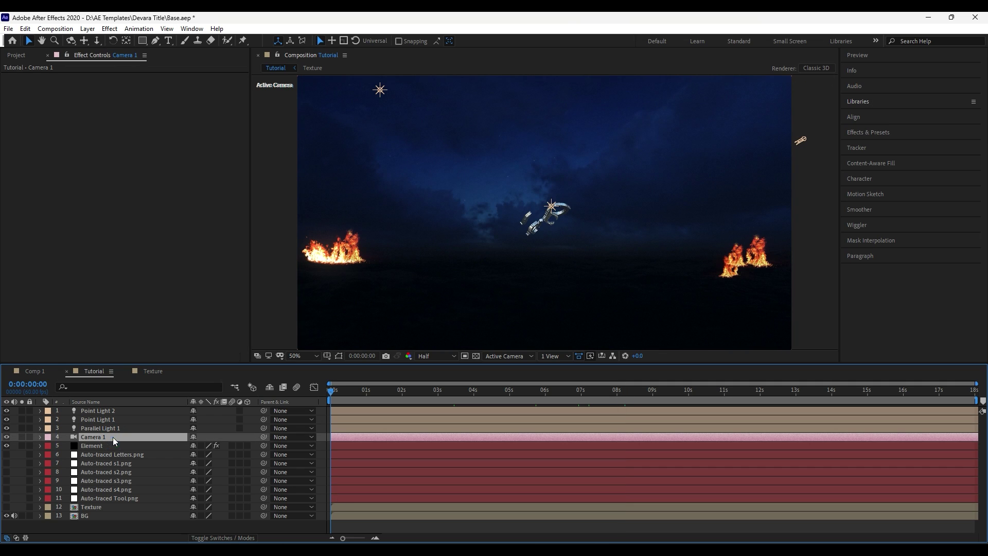
{"action": "left_click", "coordinate": [40, 437]}
{"action": "left_click", "coordinate": [50, 445]}
{"action": "left_click", "coordinate": [65, 454]}
{"action": "left_click", "coordinate": [66, 463]}
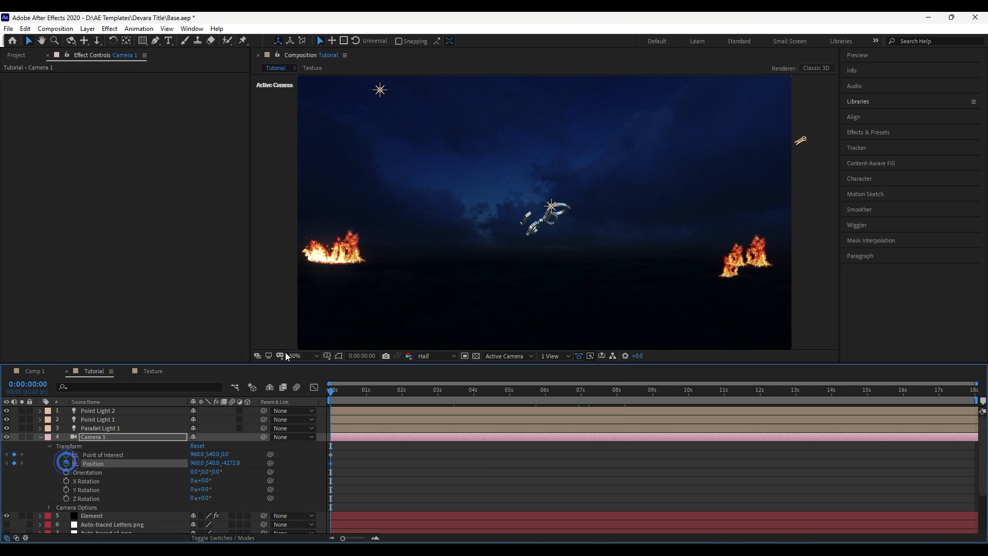
{"action": "left_click", "coordinate": [97, 41]}
{"action": "left_click_drag", "start_coordinate": [554, 219], "coordinate": [600, 224]}
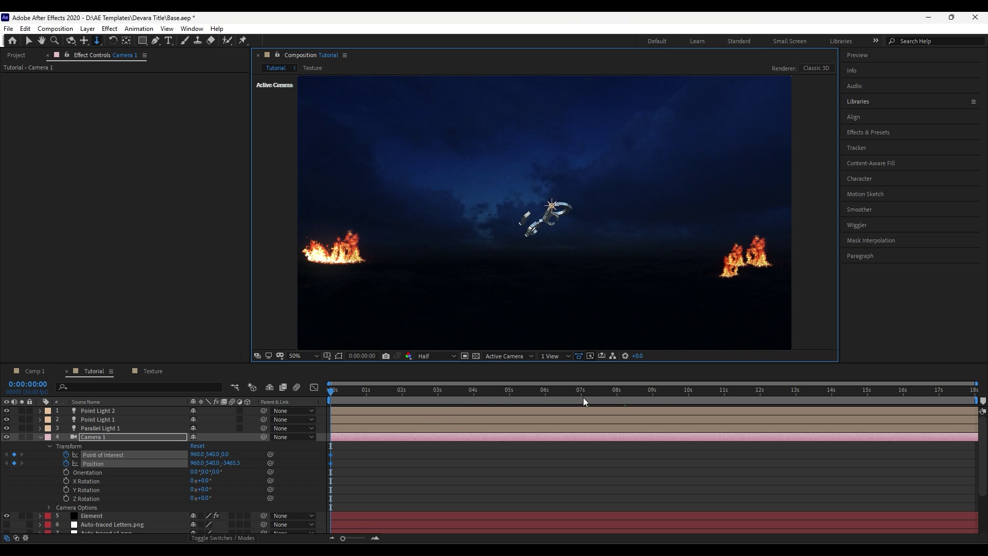
- At 0:00:07:26, dolly Camera 1 back to about -4406.1 in Z to add its end keyframes
{"action": "left_click_drag", "start_coordinate": [553, 392], "coordinate": [597, 390]}
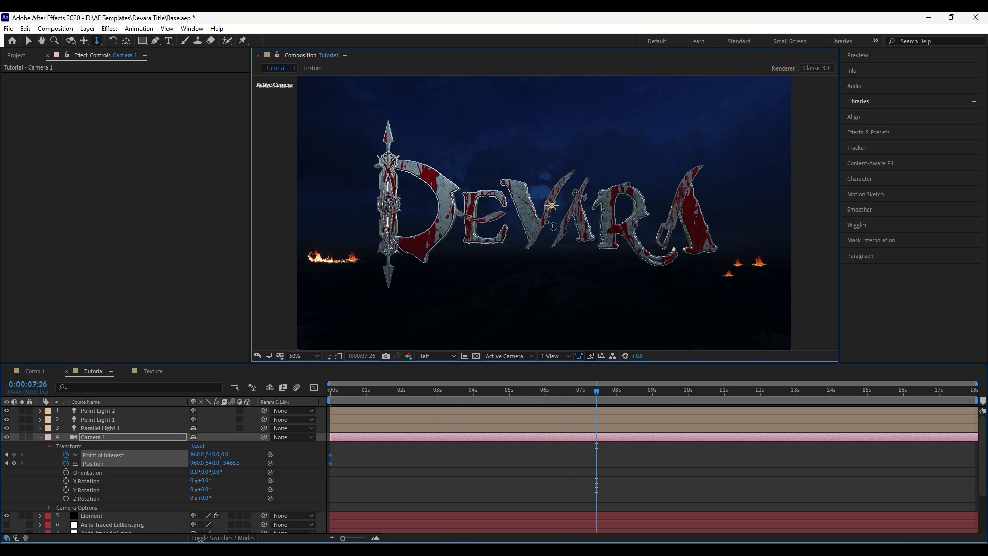
{"action": "left_click_drag", "start_coordinate": [673, 250], "coordinate": [540, 325]}
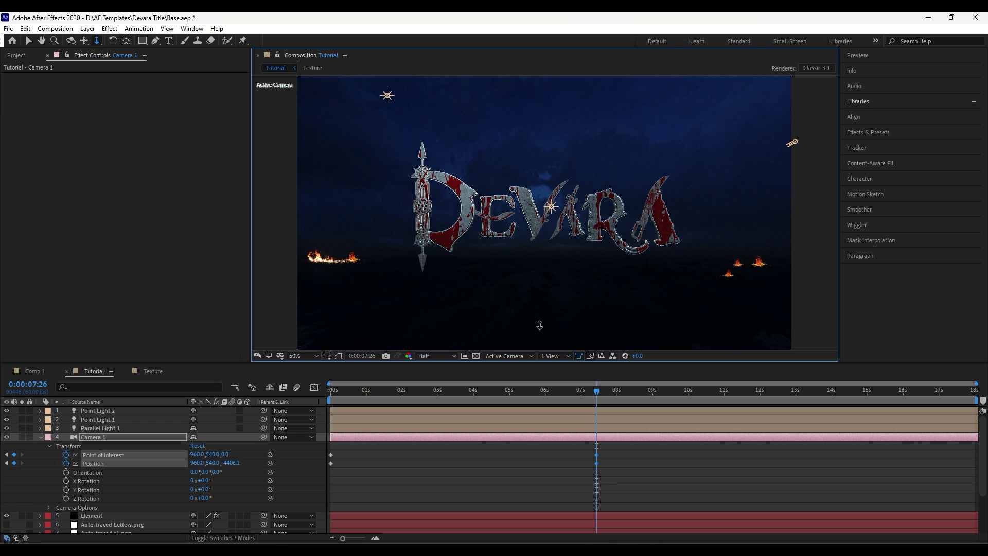
{"action": "left_click", "coordinate": [626, 462]}
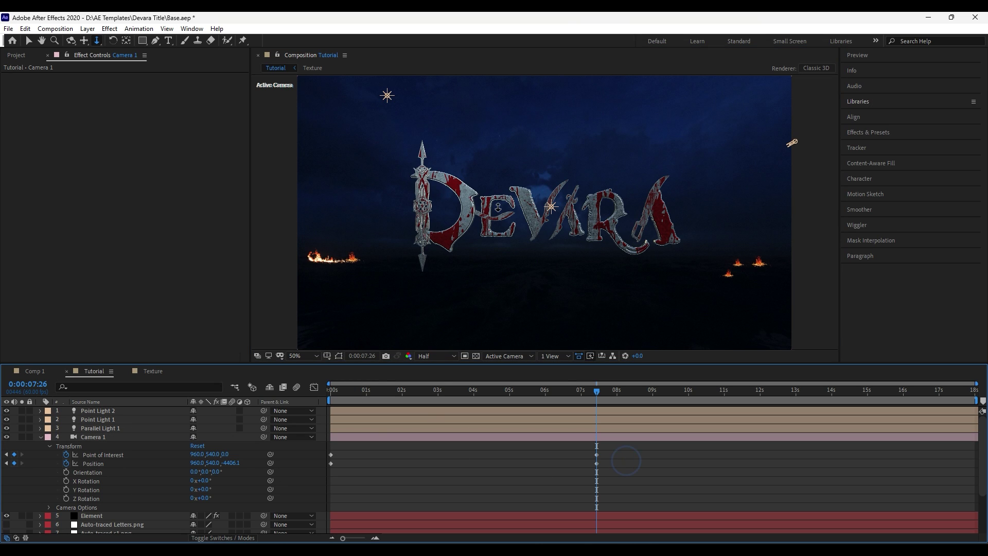
- Apply Easy Ease to all of Camera 1's Point of Interest and Position keyframes
{"action": "left_click", "coordinate": [25, 40]}
{"action": "scroll", "coordinate": [464, 178], "scroll_direction": "down", "scroll_amount": 2}
{"action": "scroll", "coordinate": [464, 179], "scroll_direction": "up", "scroll_amount": 2}
{"action": "left_click_drag", "start_coordinate": [593, 391], "coordinate": [602, 411]}
{"action": "scroll", "coordinate": [515, 305], "scroll_direction": "down", "scroll_amount": 1}
{"action": "left_click", "coordinate": [265, 437]}
{"action": "scroll", "coordinate": [572, 298], "scroll_direction": "up", "scroll_amount": 1}
{"action": "scroll", "coordinate": [573, 298], "scroll_direction": "down", "scroll_amount": 1}
{"action": "left_click_drag", "start_coordinate": [625, 488], "coordinate": [315, 443]}
{"action": "right_click", "coordinate": [331, 462]}
{"action": "mouse_move", "coordinate": [386, 451]}
{"action": "left_click", "coordinate": [487, 482]}
{"action": "left_click", "coordinate": [420, 483]}
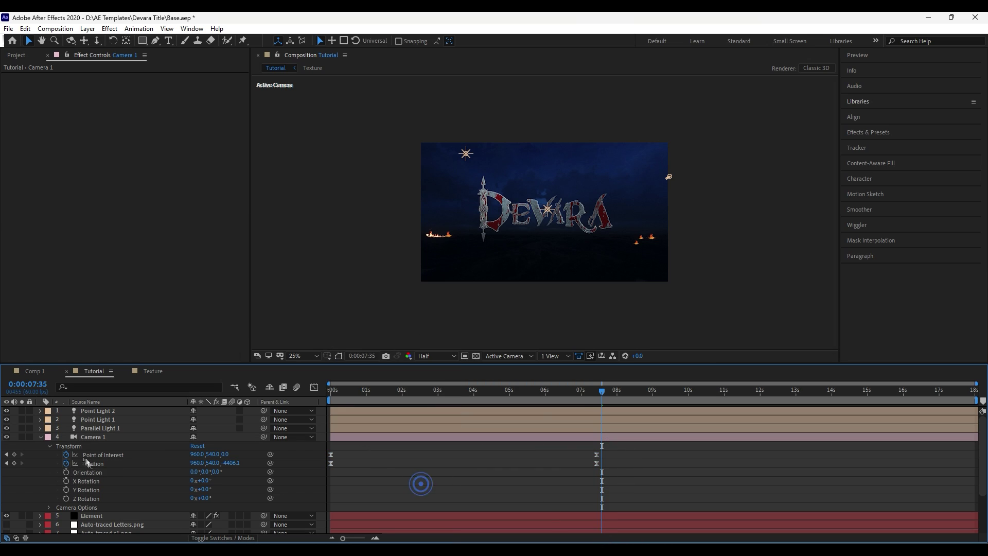
- Add the expression wiggle(5,8) to Camera 1's Point of Interest
{"action": "left_click", "coordinate": [68, 455], "text": "alt"}
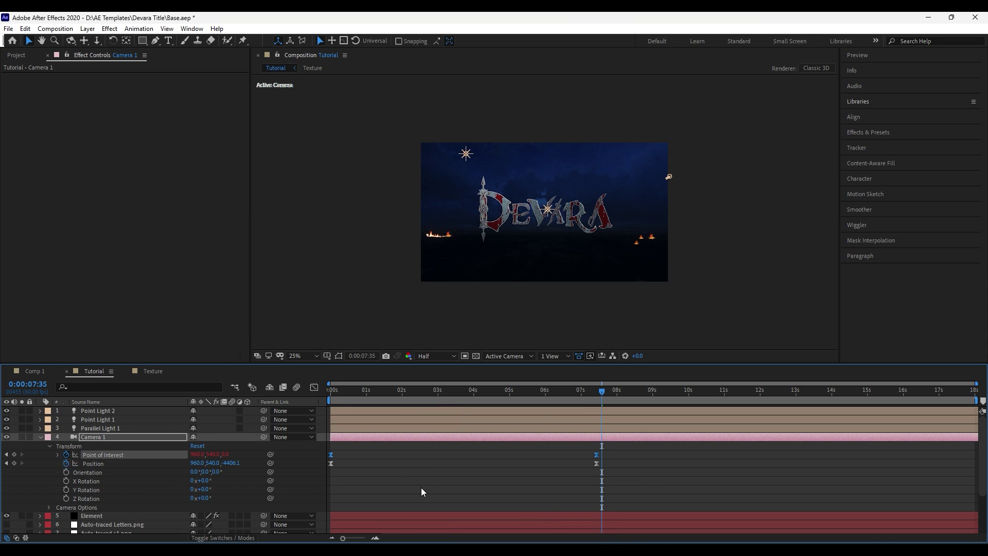
{"action": "key", "text": "alt+shift+equal"}
{"action": "type", "text": "wiggle("}
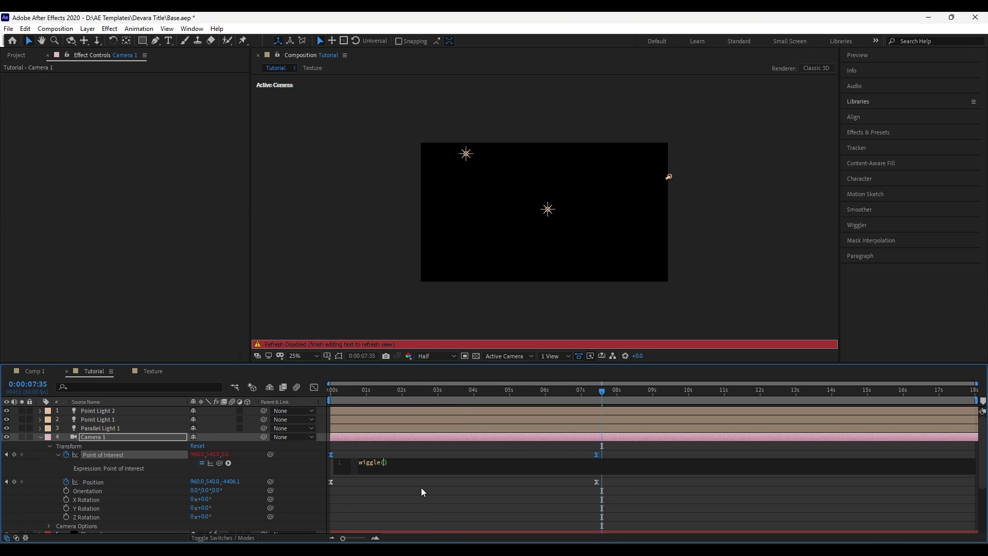
{"action": "type", "text": "5,8"}
{"action": "left_click", "coordinate": [499, 464]}
{"action": "left_click", "coordinate": [463, 452]}
- Fit the composition in the viewer and check the shaking camera move up to 0:00:06:43
{"action": "left_click", "coordinate": [379, 396]}
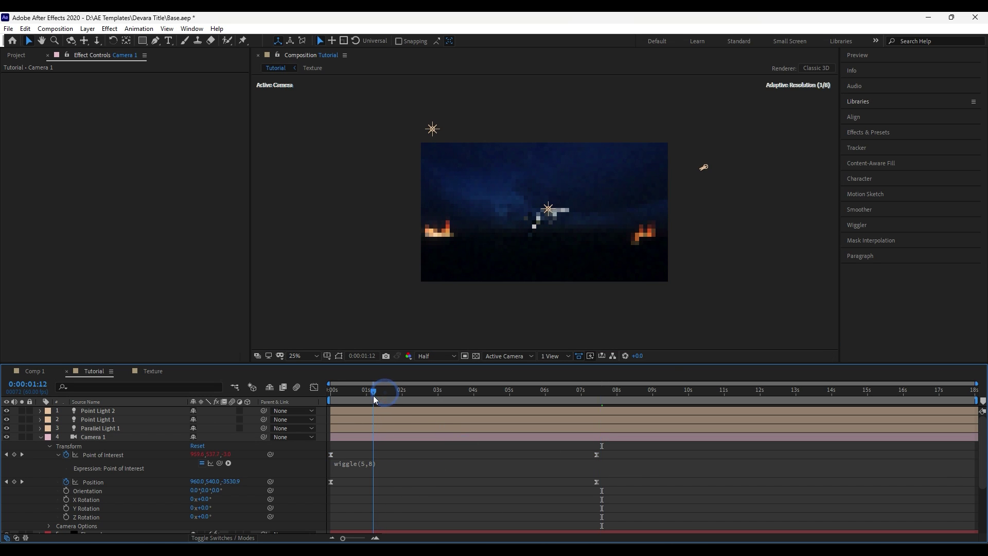
{"action": "left_click", "coordinate": [303, 355]}
{"action": "left_click", "coordinate": [309, 184]}
{"action": "left_click_drag", "start_coordinate": [356, 395], "coordinate": [571, 399]}
- Turn on Depth of Field in Camera 1's camera options
{"action": "left_click", "coordinate": [50, 447]}
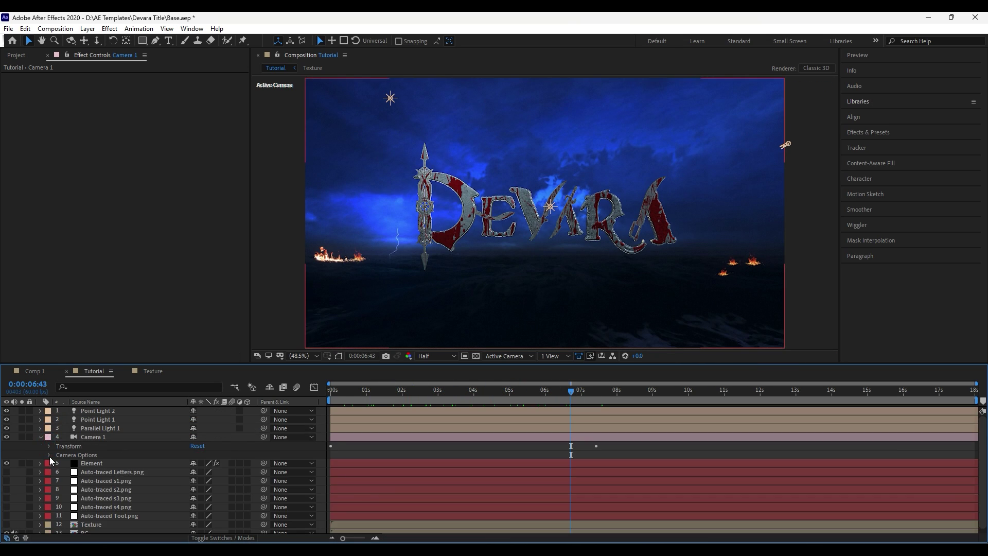
{"action": "left_click", "coordinate": [50, 455]}
{"action": "scroll", "coordinate": [91, 436], "scroll_direction": "down", "scroll_amount": 2}
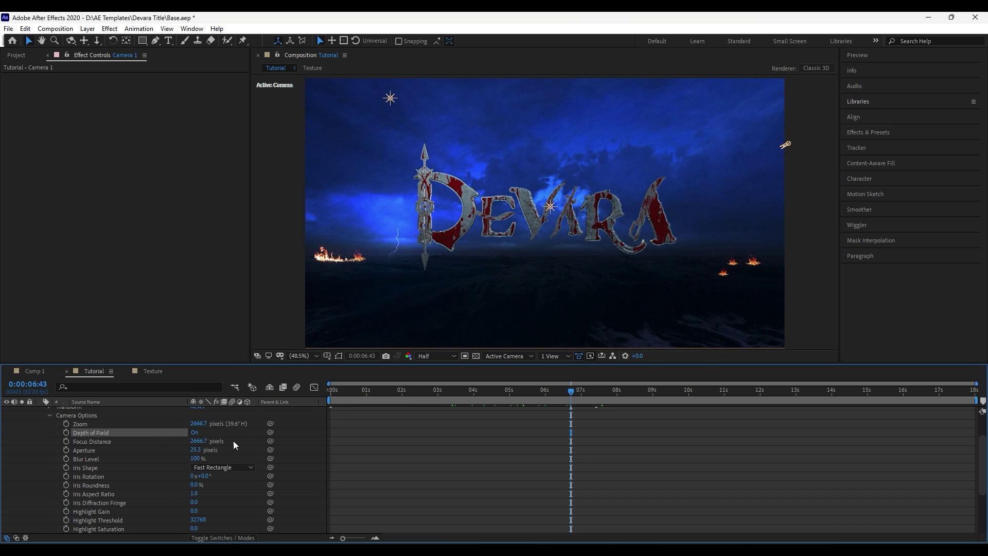
- At 0:00:02:45, keyframe Camera 1's Focus Distance at 200 pixels
{"action": "left_click", "coordinate": [429, 395]}
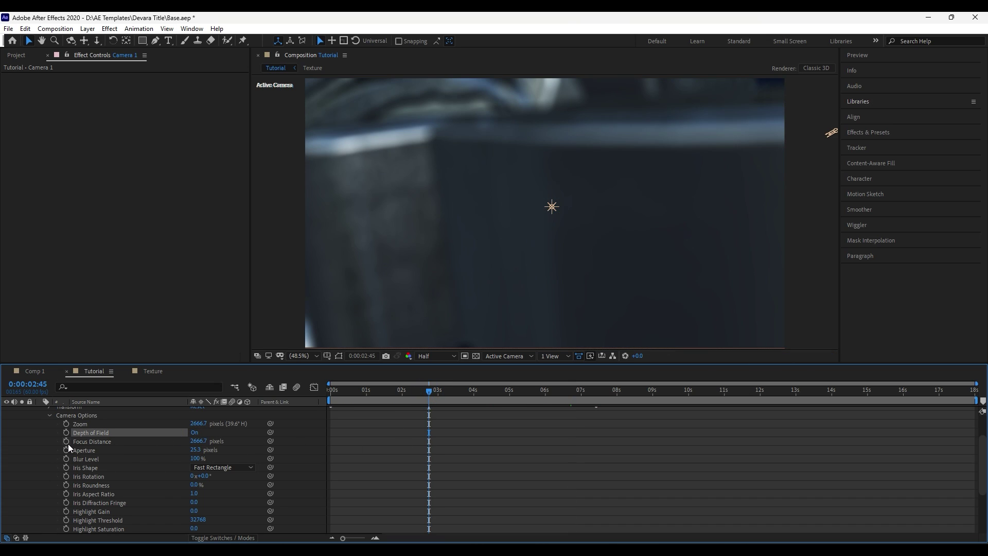
{"action": "left_click", "coordinate": [66, 441]}
{"action": "left_click", "coordinate": [199, 441]}
{"action": "type", "text": "200"}
{"action": "key", "text": "Return"}
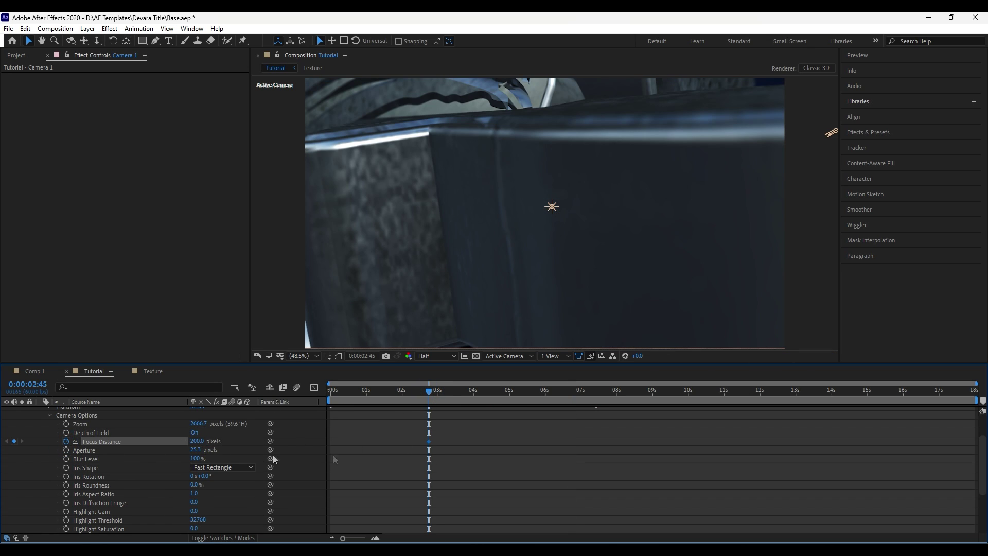
- At 0:00:02:04, keyframe Camera 1's Focus Distance at 2500 pixels
{"action": "left_click", "coordinate": [444, 391]}
{"action": "left_click", "coordinate": [199, 441]}
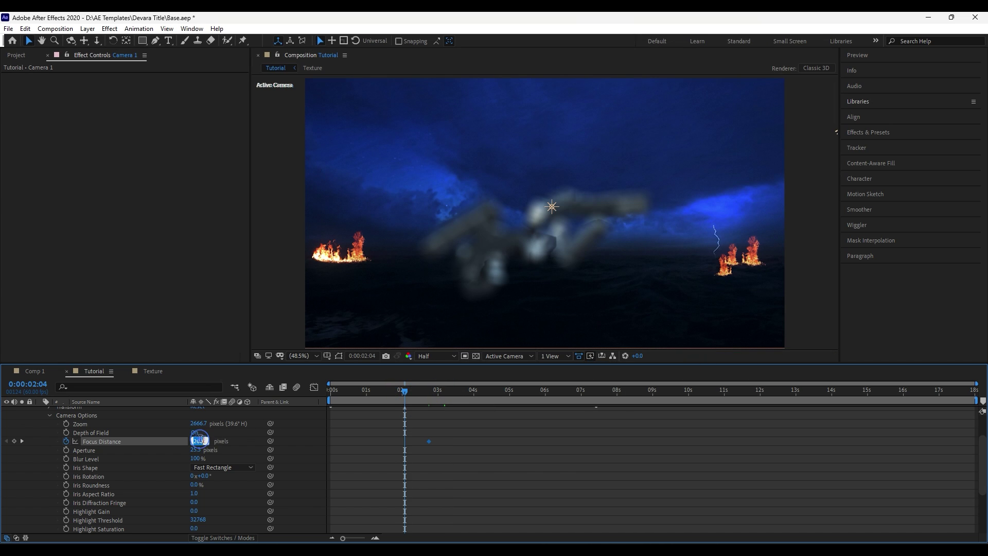
{"action": "key", "text": "Return"}
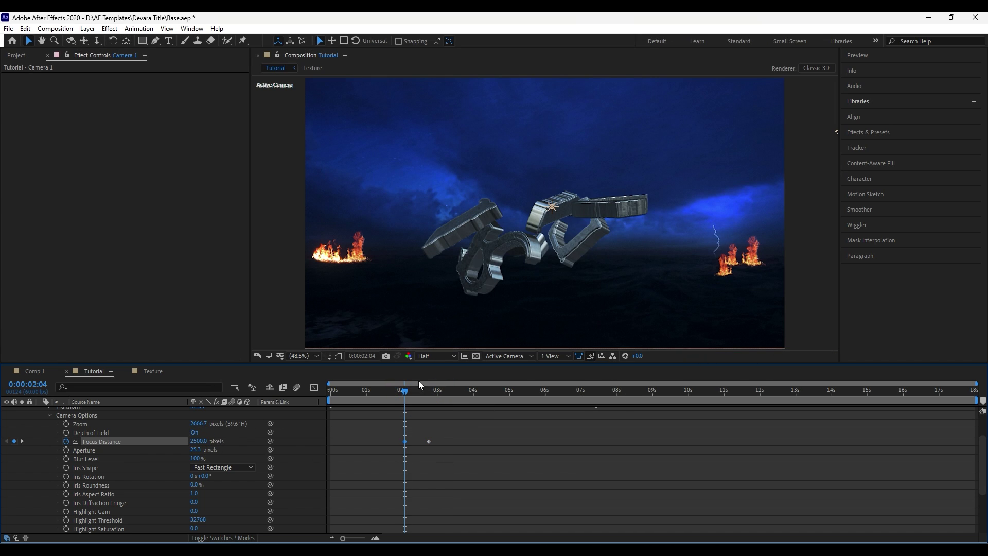
- Keyframe Focus Distance at 301 pixels at 0:00:03:55, and add adjusted focus keyframes at about 0:00:03:29 and 0:00:04:24
{"action": "left_click_drag", "start_coordinate": [419, 390], "coordinate": [471, 391]}
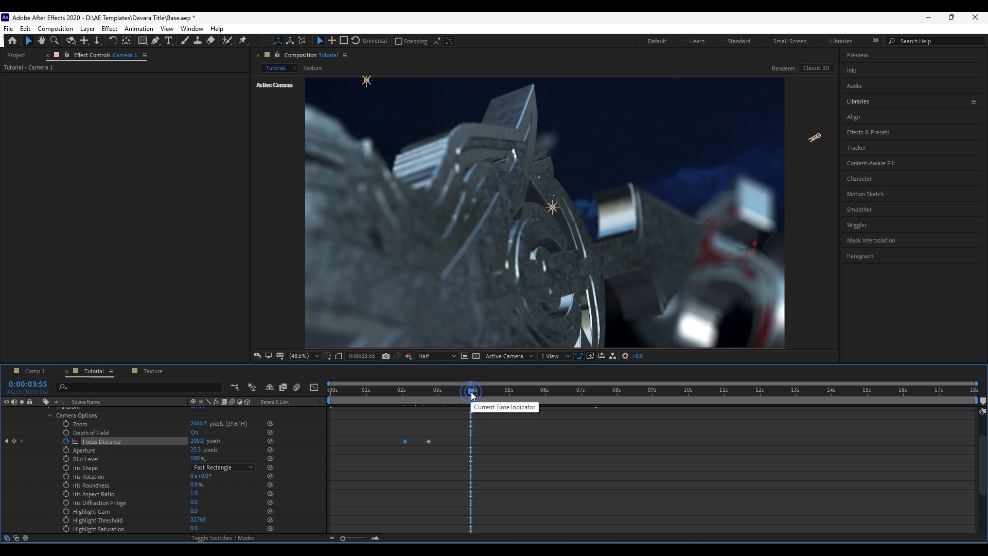
{"action": "left_click_drag", "start_coordinate": [203, 441], "coordinate": [226, 441]}
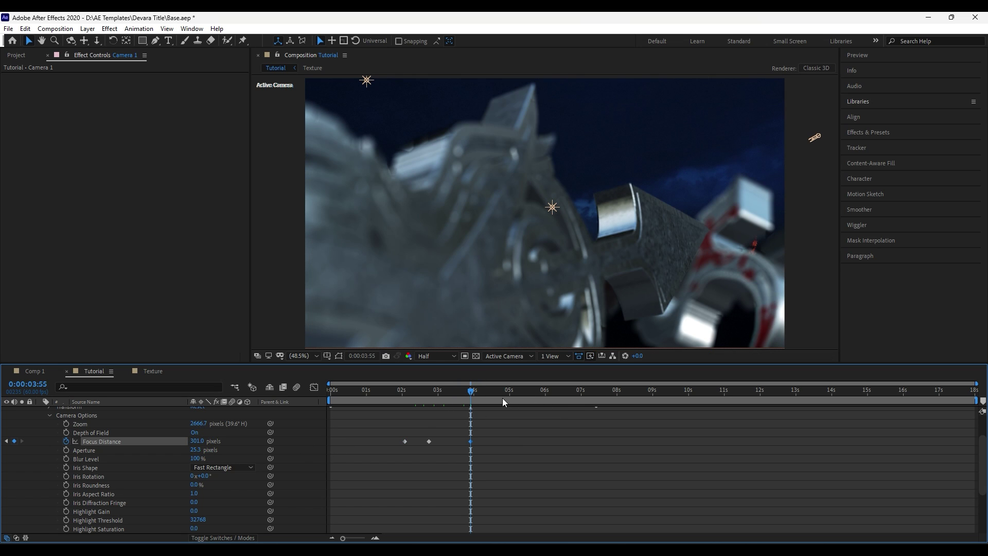
{"action": "left_click_drag", "start_coordinate": [471, 392], "coordinate": [455, 394]}
{"action": "left_click_drag", "start_coordinate": [199, 441], "coordinate": [209, 441]}
{"action": "left_click_drag", "start_coordinate": [455, 394], "coordinate": [488, 393]}
{"action": "left_click_drag", "start_coordinate": [194, 441], "coordinate": [231, 441]}
- At 0:00:05:09, keyframe Camera 1's Focus Distance at about 2506 pixels to bring the assembling title into focus
{"action": "left_click", "coordinate": [501, 391]}
{"action": "left_click", "coordinate": [514, 393]}
{"action": "left_click", "coordinate": [7, 441]}
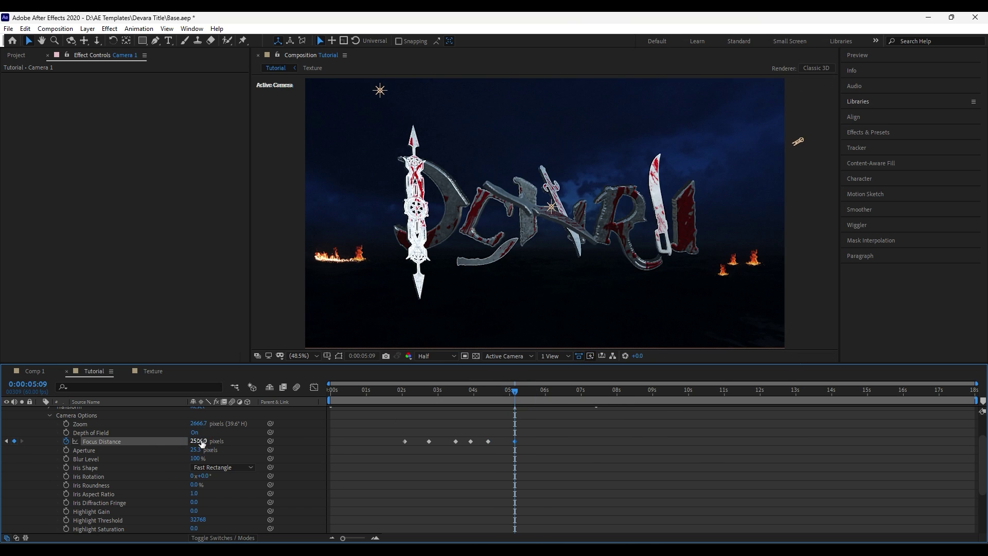
- Check the assembled title's focus at 0:00:06:36, and set Camera 1's Focus Distance keyframe at 0:00:05:09 to 2606 pixels
{"action": "left_click_drag", "start_coordinate": [517, 394], "coordinate": [567, 407]}
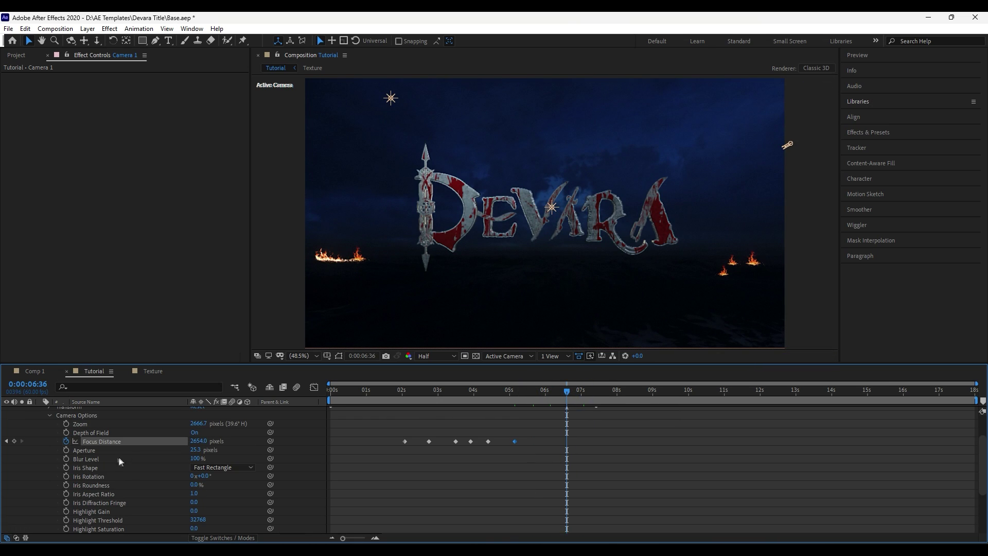
{"action": "left_click", "coordinate": [7, 441]}
{"action": "left_click_drag", "start_coordinate": [202, 441], "coordinate": [184, 448]}
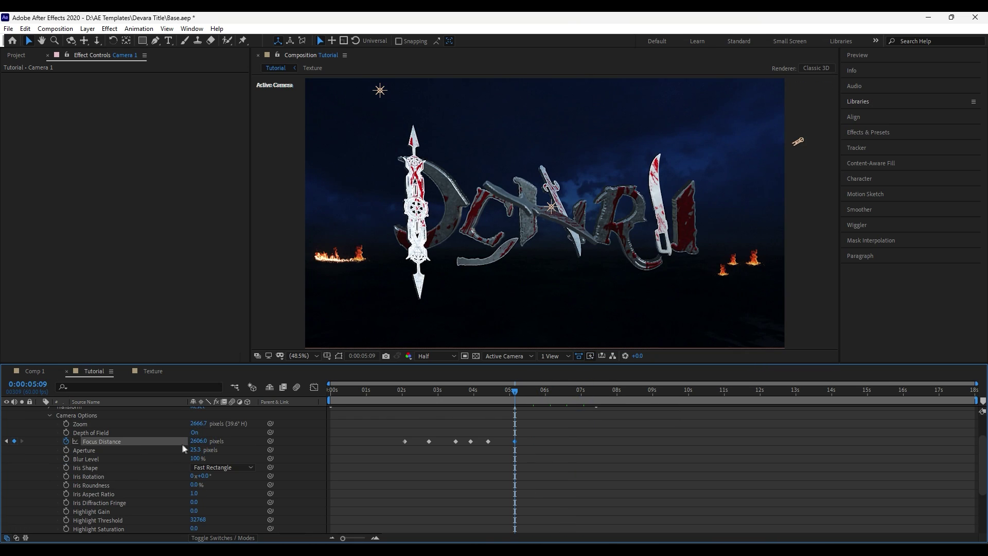
- Keyframe Camera 1's Depth of Field at about 4.6 and 5.4 seconds, on either side of the last focus keyframe
{"action": "left_click_drag", "start_coordinate": [547, 391], "coordinate": [514, 392]}
{"action": "left_click", "coordinate": [66, 433]}
{"action": "left_click", "coordinate": [490, 392]}
- Apply Easy Ease to all of Camera 1's Focus Distance keyframes
{"action": "left_click_drag", "start_coordinate": [540, 459], "coordinate": [385, 434]}
{"action": "right_click", "coordinate": [429, 441]}
{"action": "left_click", "coordinate": [627, 476]}
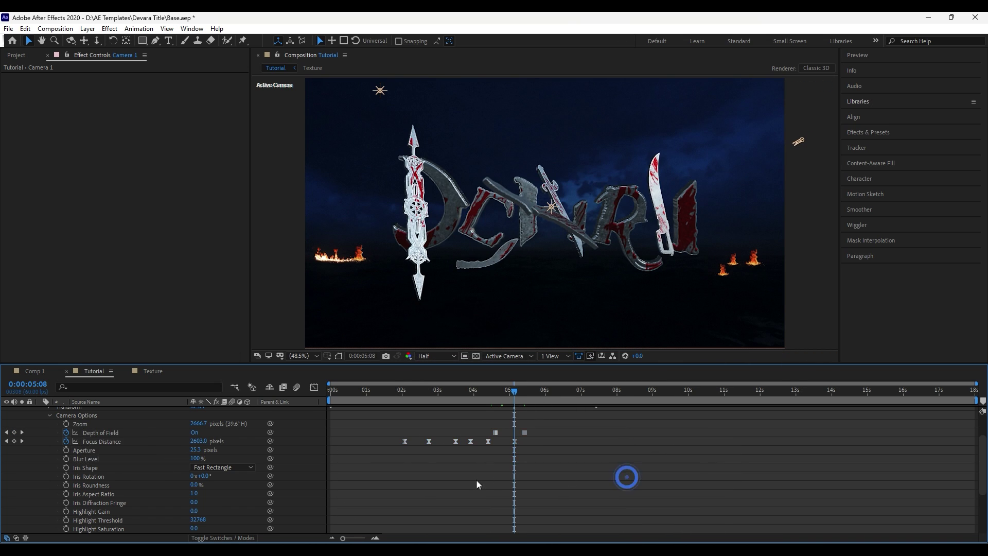
- Collapse Camera 1's properties, and end the work area at about 9 seconds with the current time at the start
{"action": "scroll", "coordinate": [478, 478], "scroll_direction": "up", "scroll_amount": 2}
{"action": "left_click", "coordinate": [41, 437]}
{"action": "left_click_drag", "start_coordinate": [540, 392], "coordinate": [323, 403]}
{"action": "key", "text": "n"}
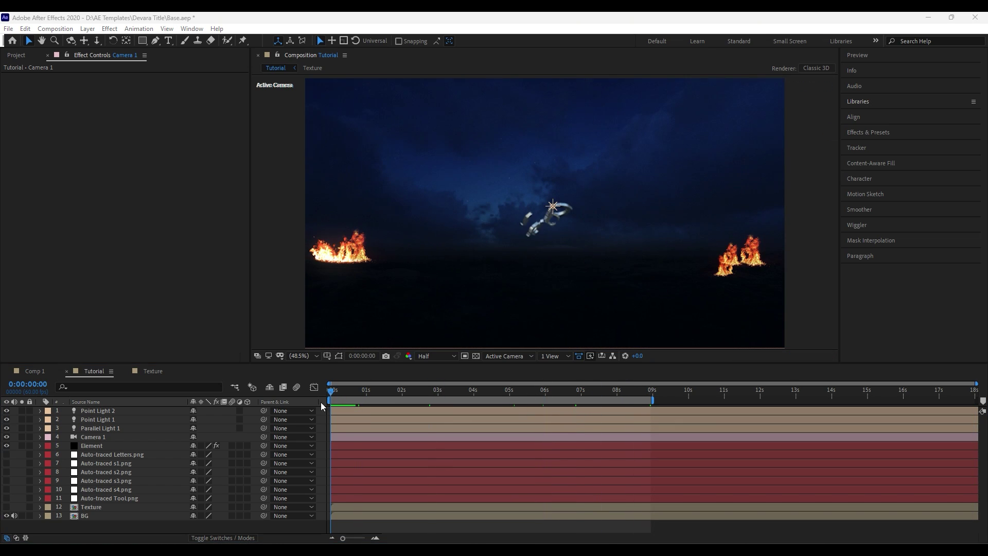
- Enable motion blur for the Element layer and the composition, and check the title animation up to 0:00:08:48
{"action": "left_click", "coordinate": [231, 446]}
{"action": "key", "text": "space"}
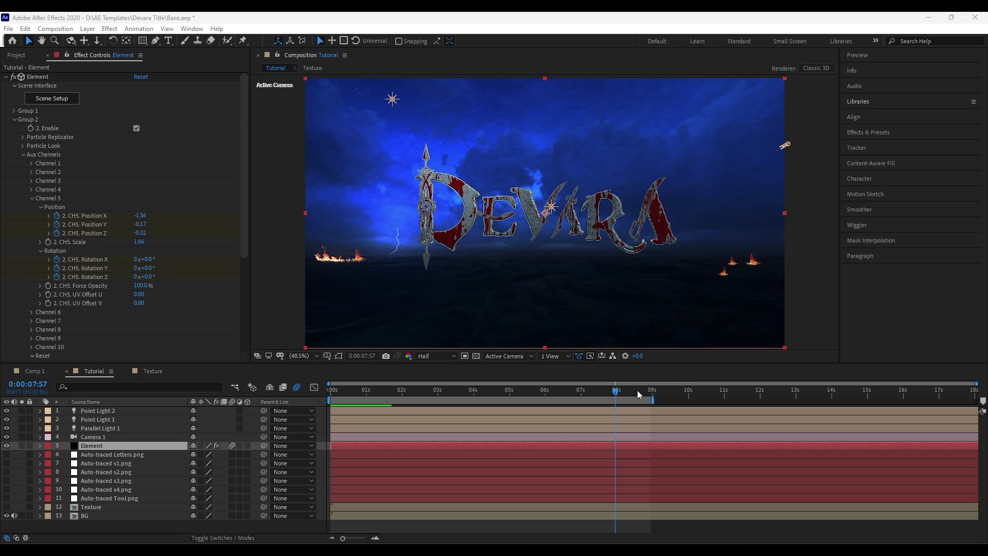
{"action": "left_click", "coordinate": [645, 391]}
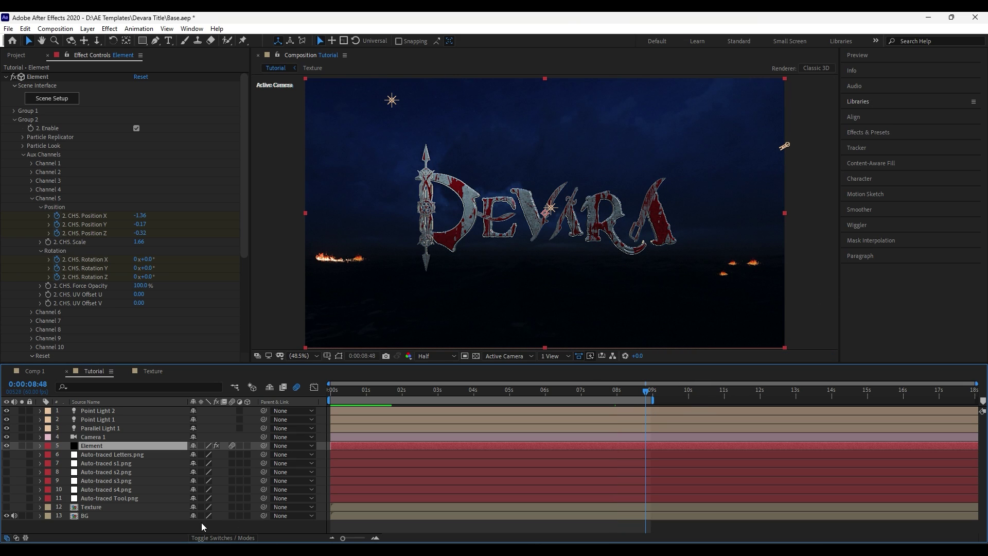